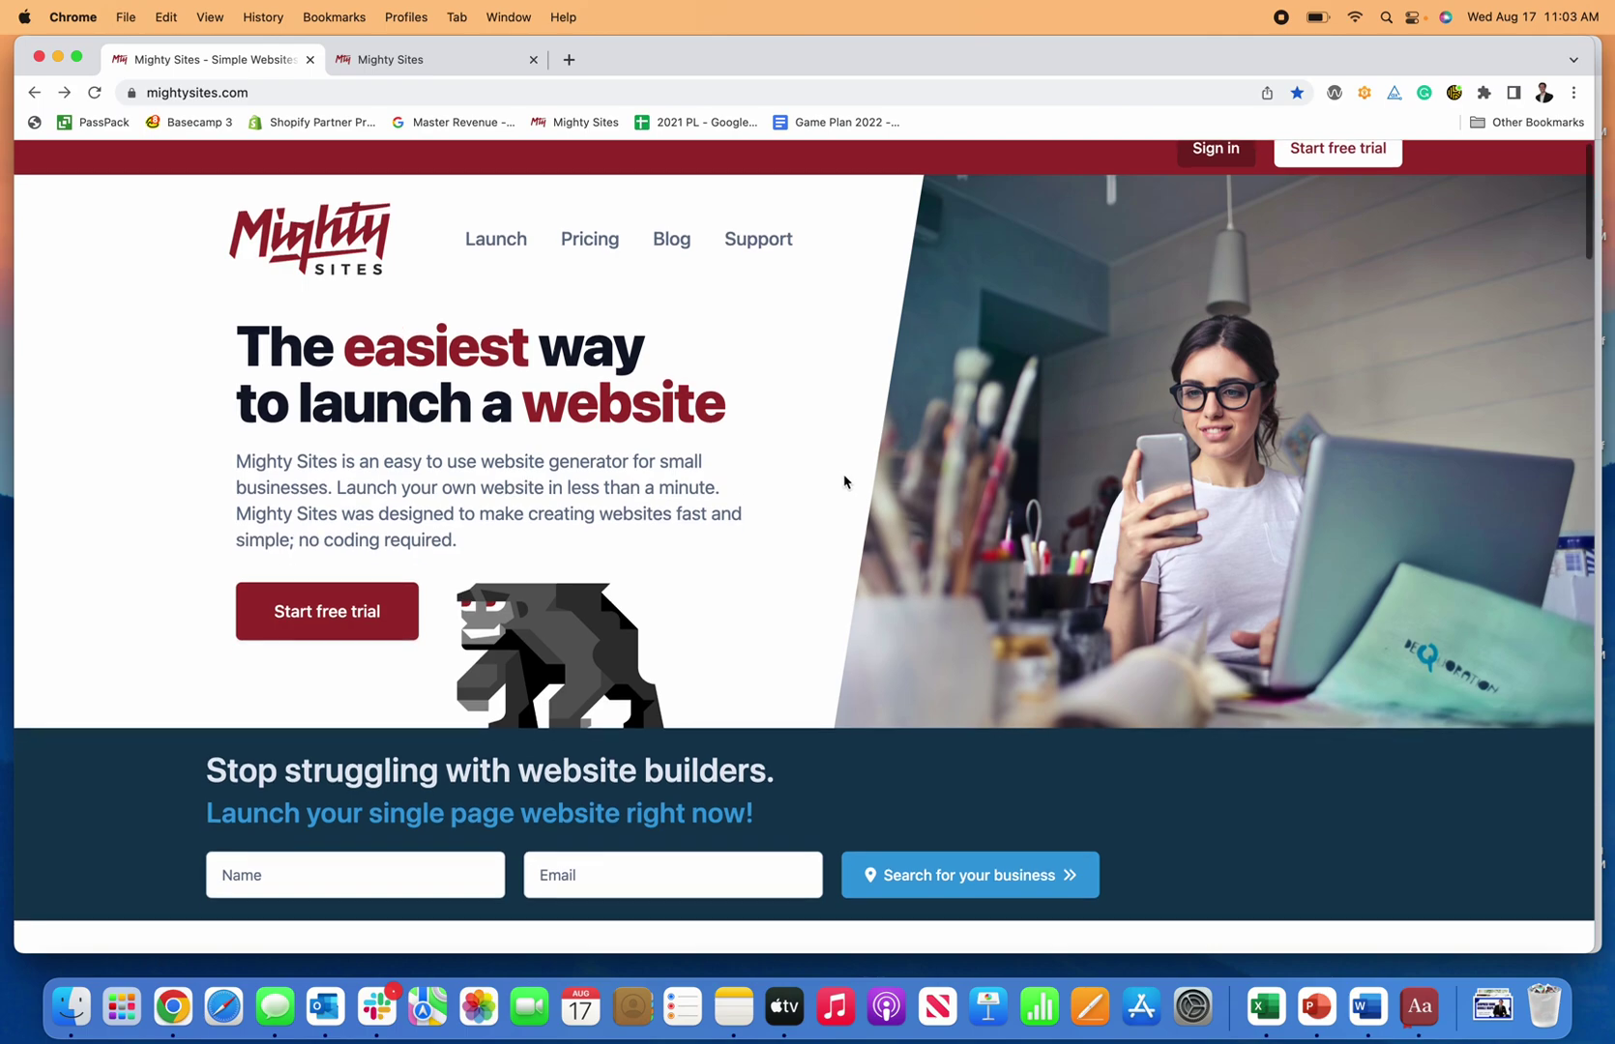
Browse the mightysites.com homepage, then choose Event Planner from the site-creation industry grid.
{"action": "scroll", "coordinate": [846, 482], "scroll_direction": "up", "scroll_amount": 1}
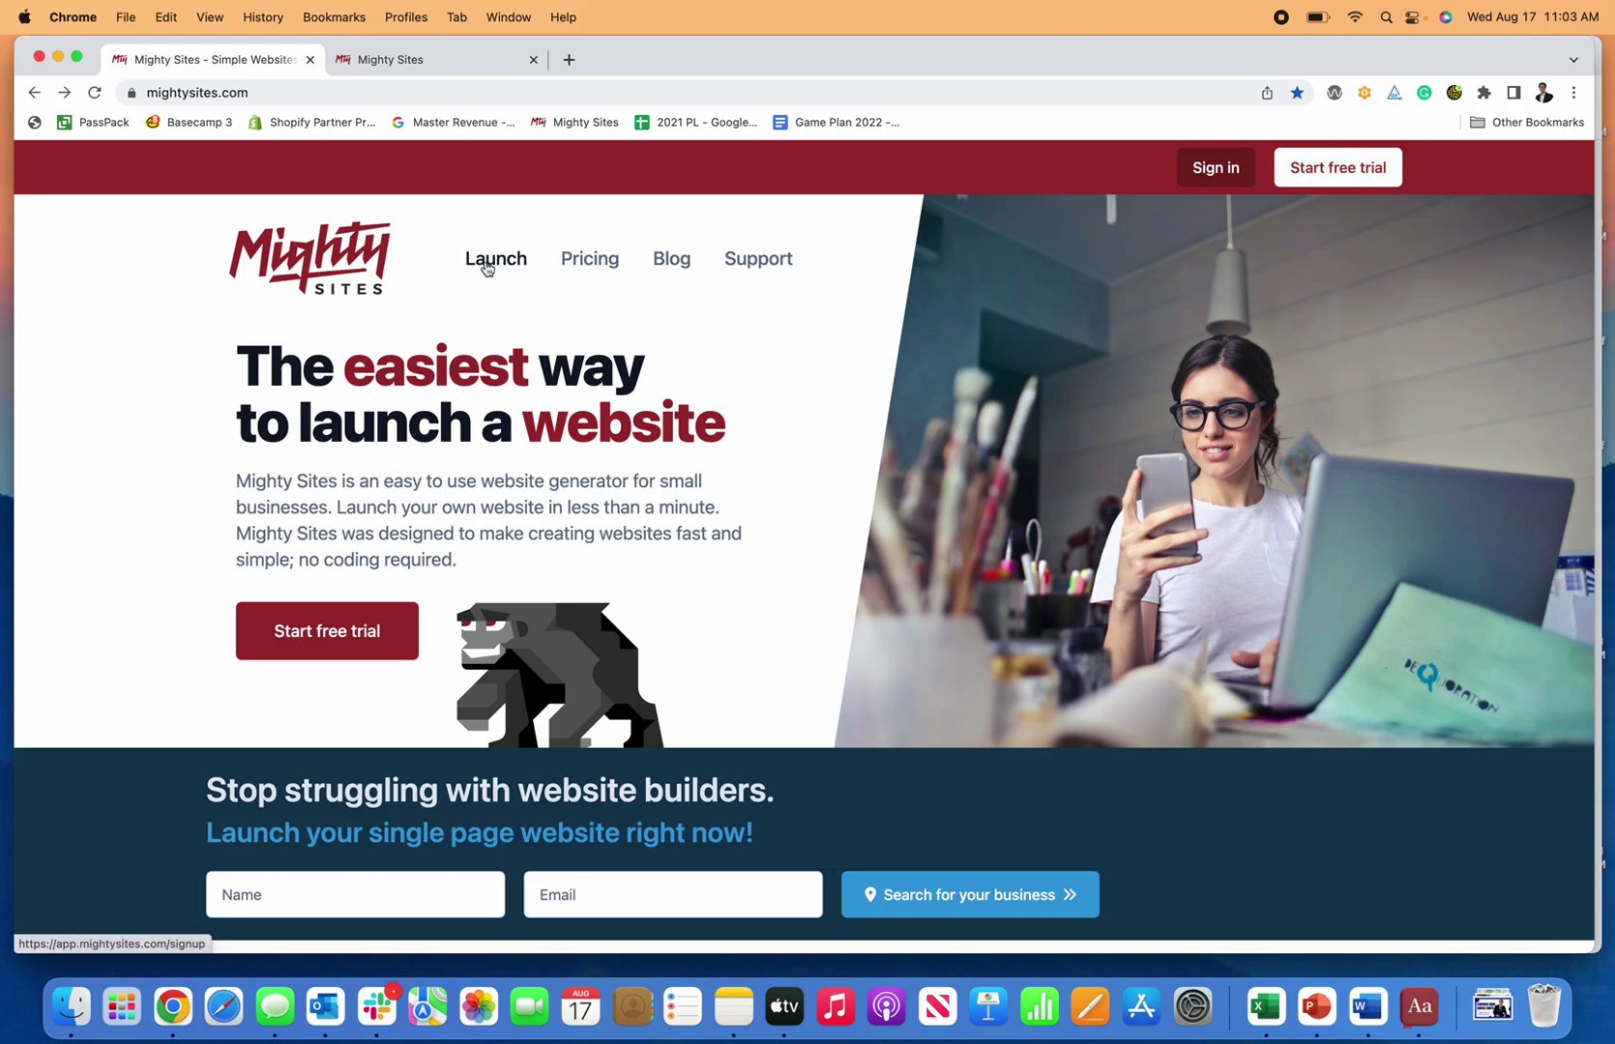
{"action": "scroll", "coordinate": [711, 399], "scroll_direction": "down", "scroll_amount": 10}
{"action": "scroll", "coordinate": [710, 400], "scroll_direction": "down", "scroll_amount": 20}
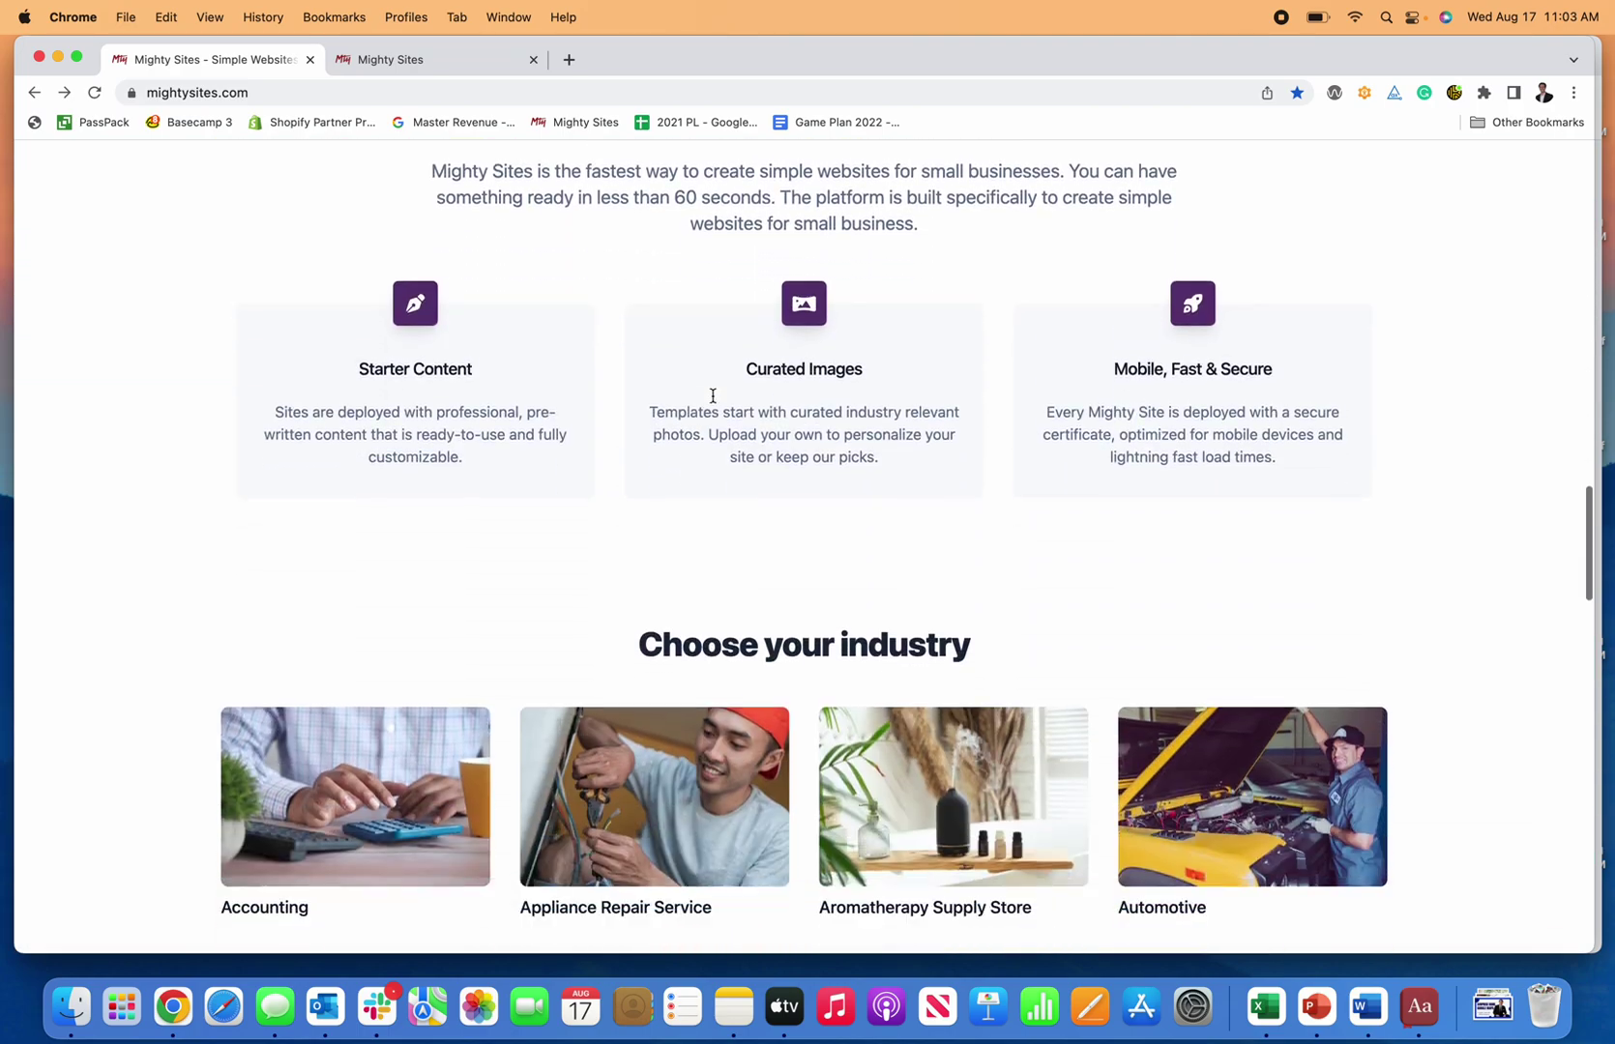
{"action": "scroll", "coordinate": [814, 411], "scroll_direction": "down", "scroll_amount": 5}
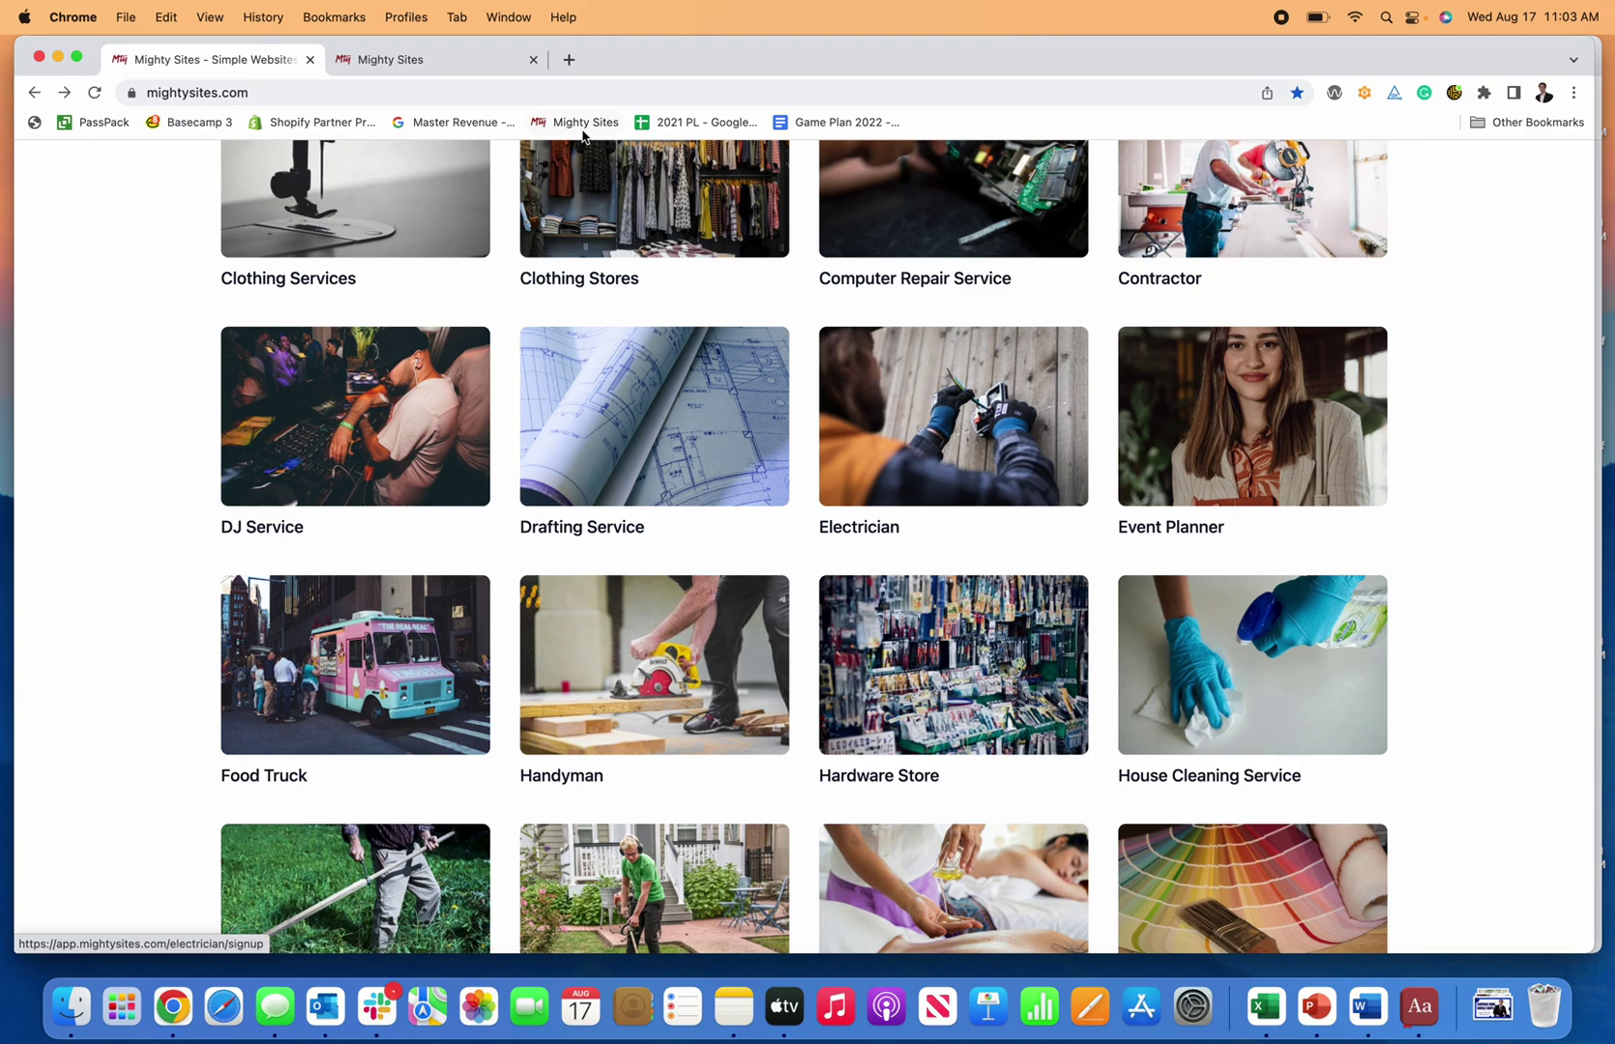
{"action": "left_click", "coordinate": [452, 73]}
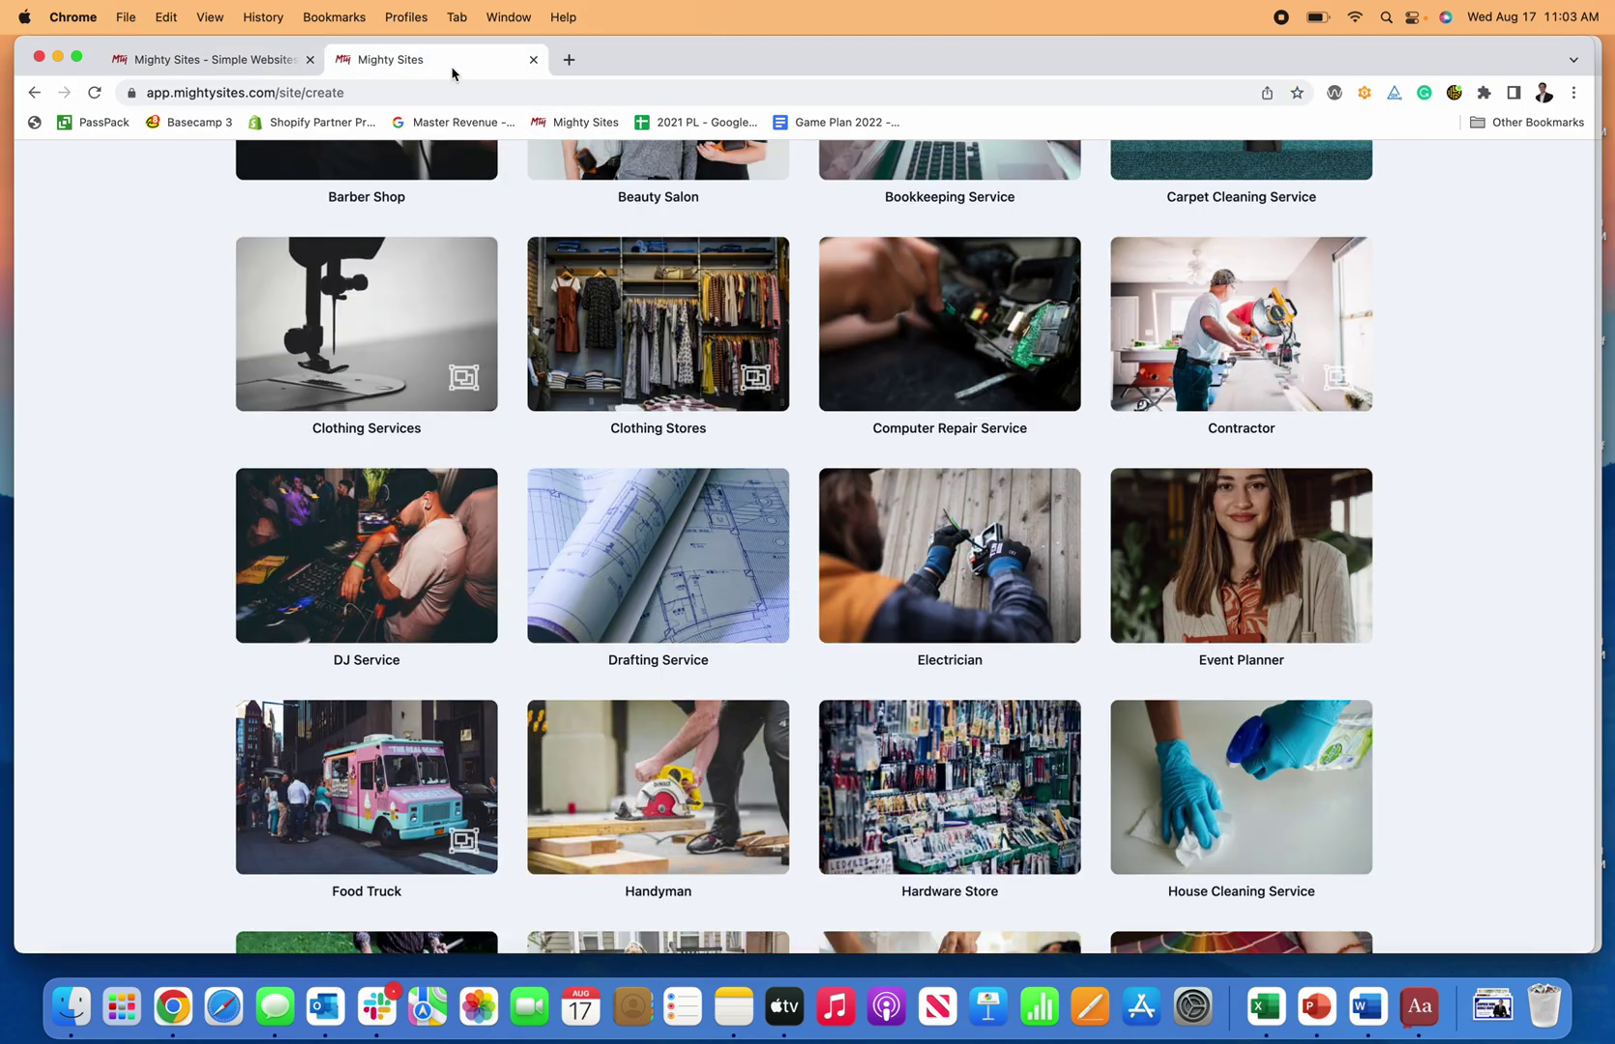
{"action": "left_click", "coordinate": [1288, 601]}
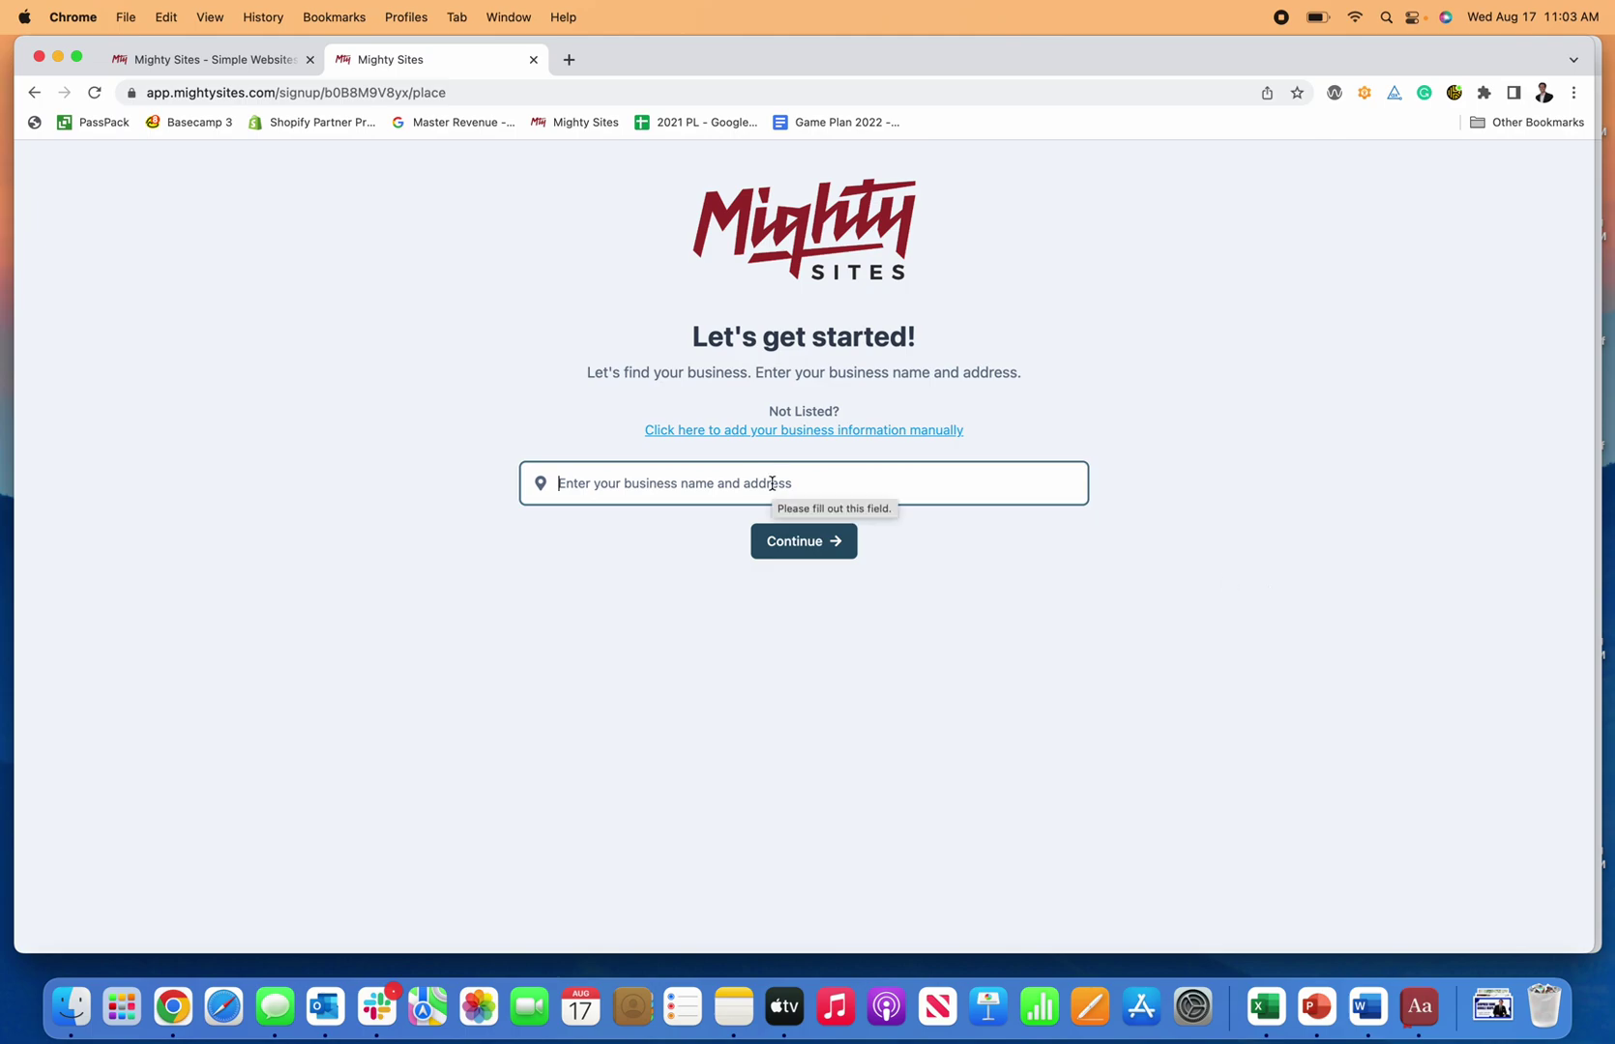
Search 'event plann' and select CU Events Planning & Catering from the suggestions.
{"action": "type", "text": "even"}
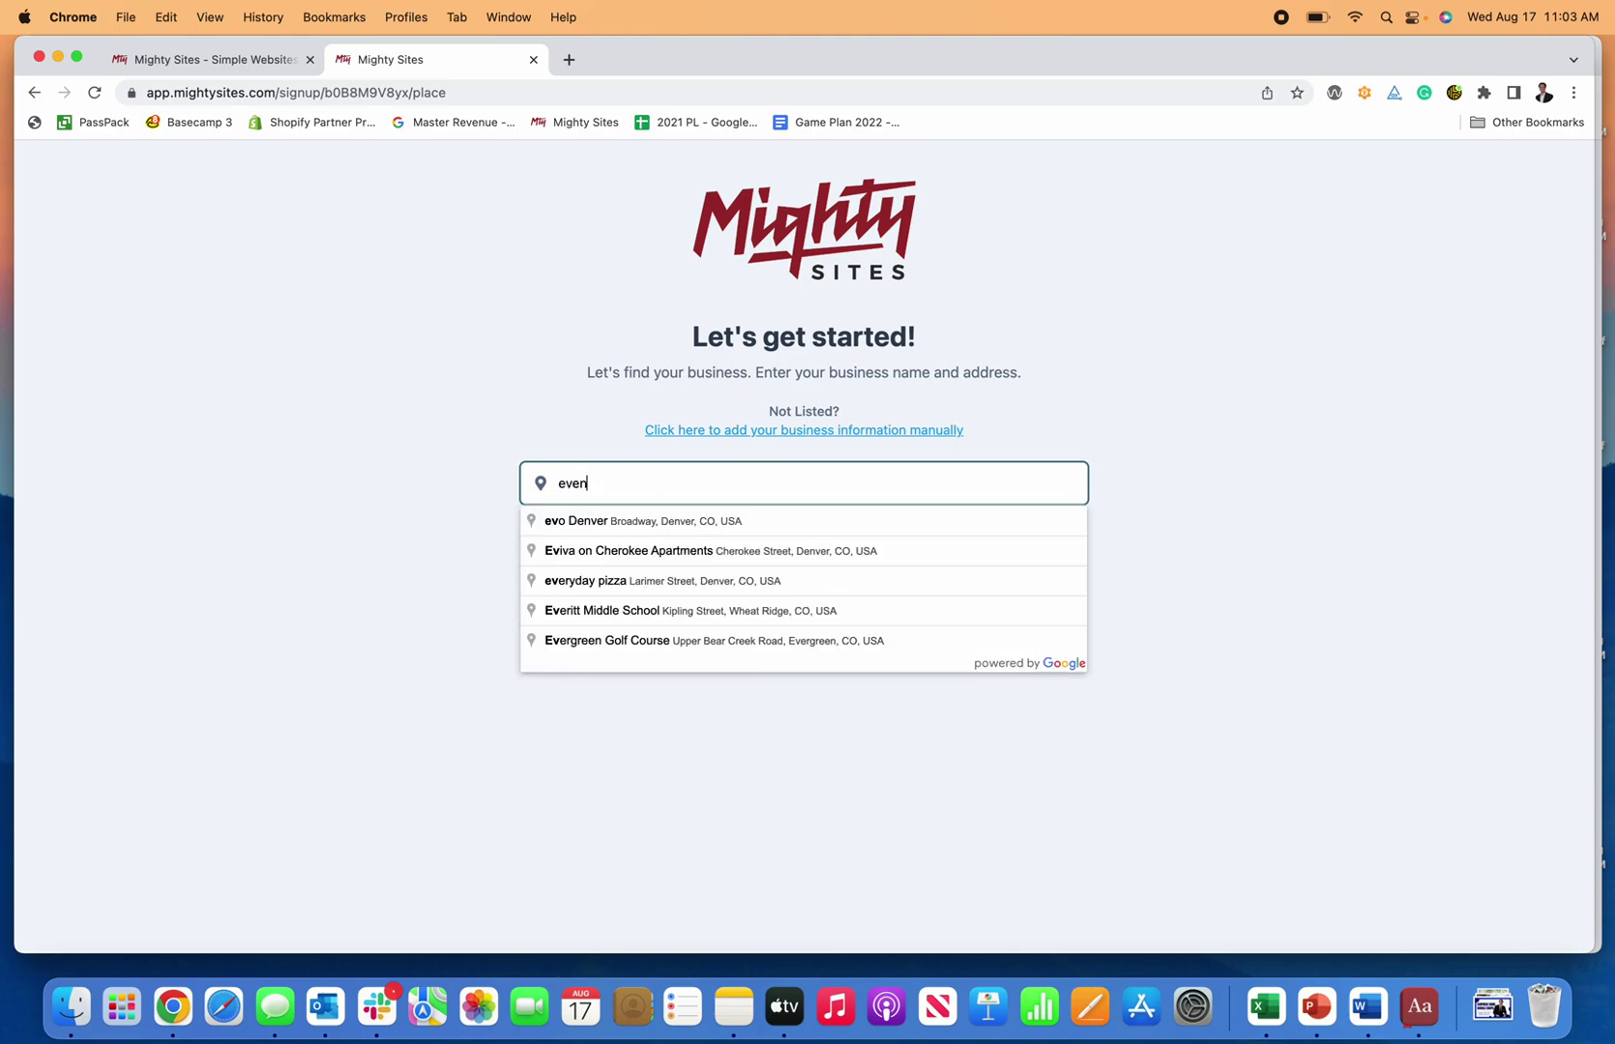
{"action": "type", "text": "t plann"}
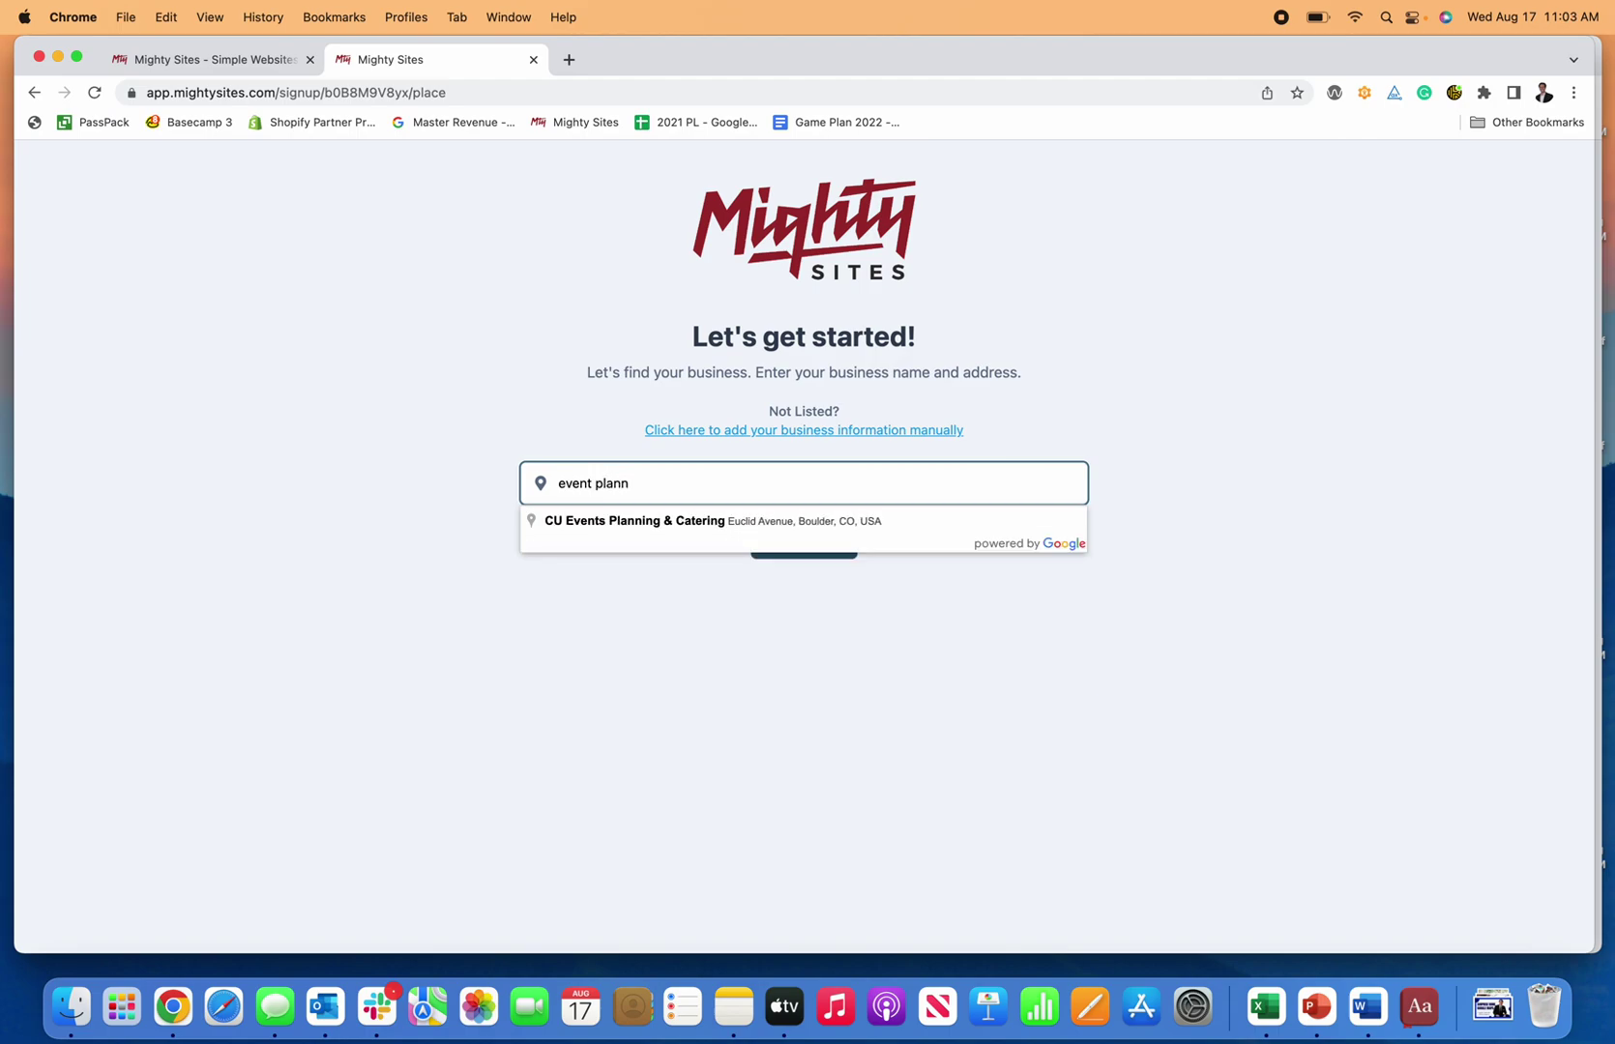
{"action": "left_click", "coordinate": [808, 523]}
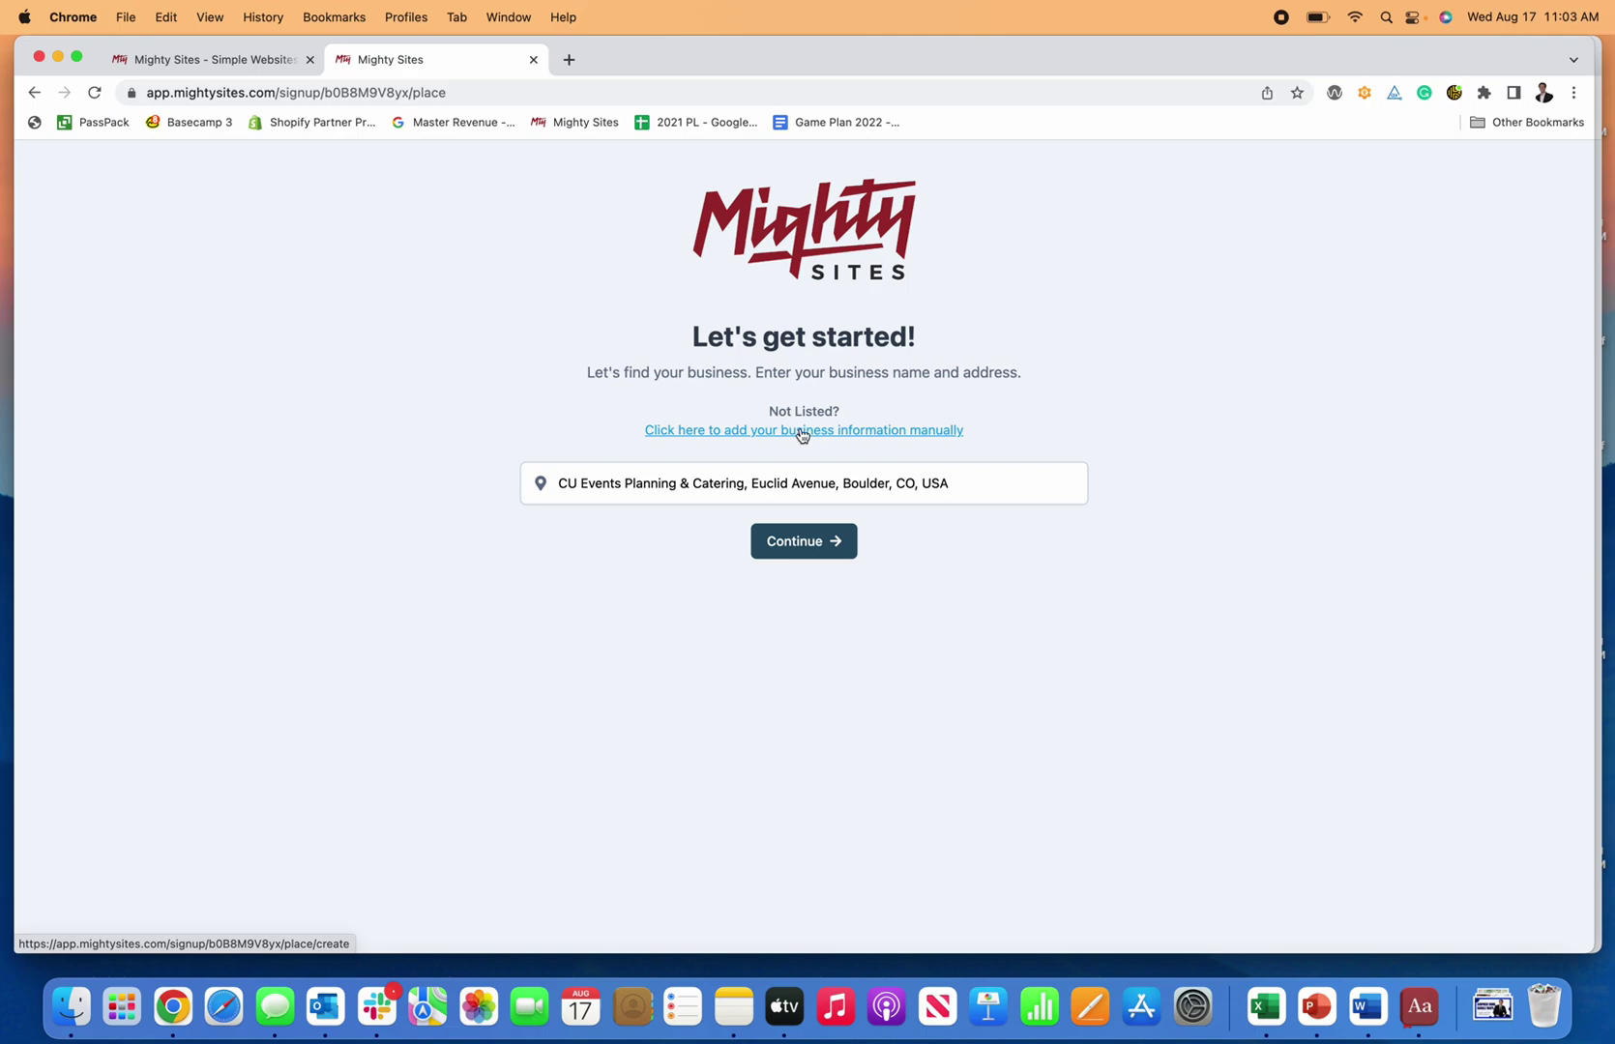
{"action": "left_click", "coordinate": [831, 542]}
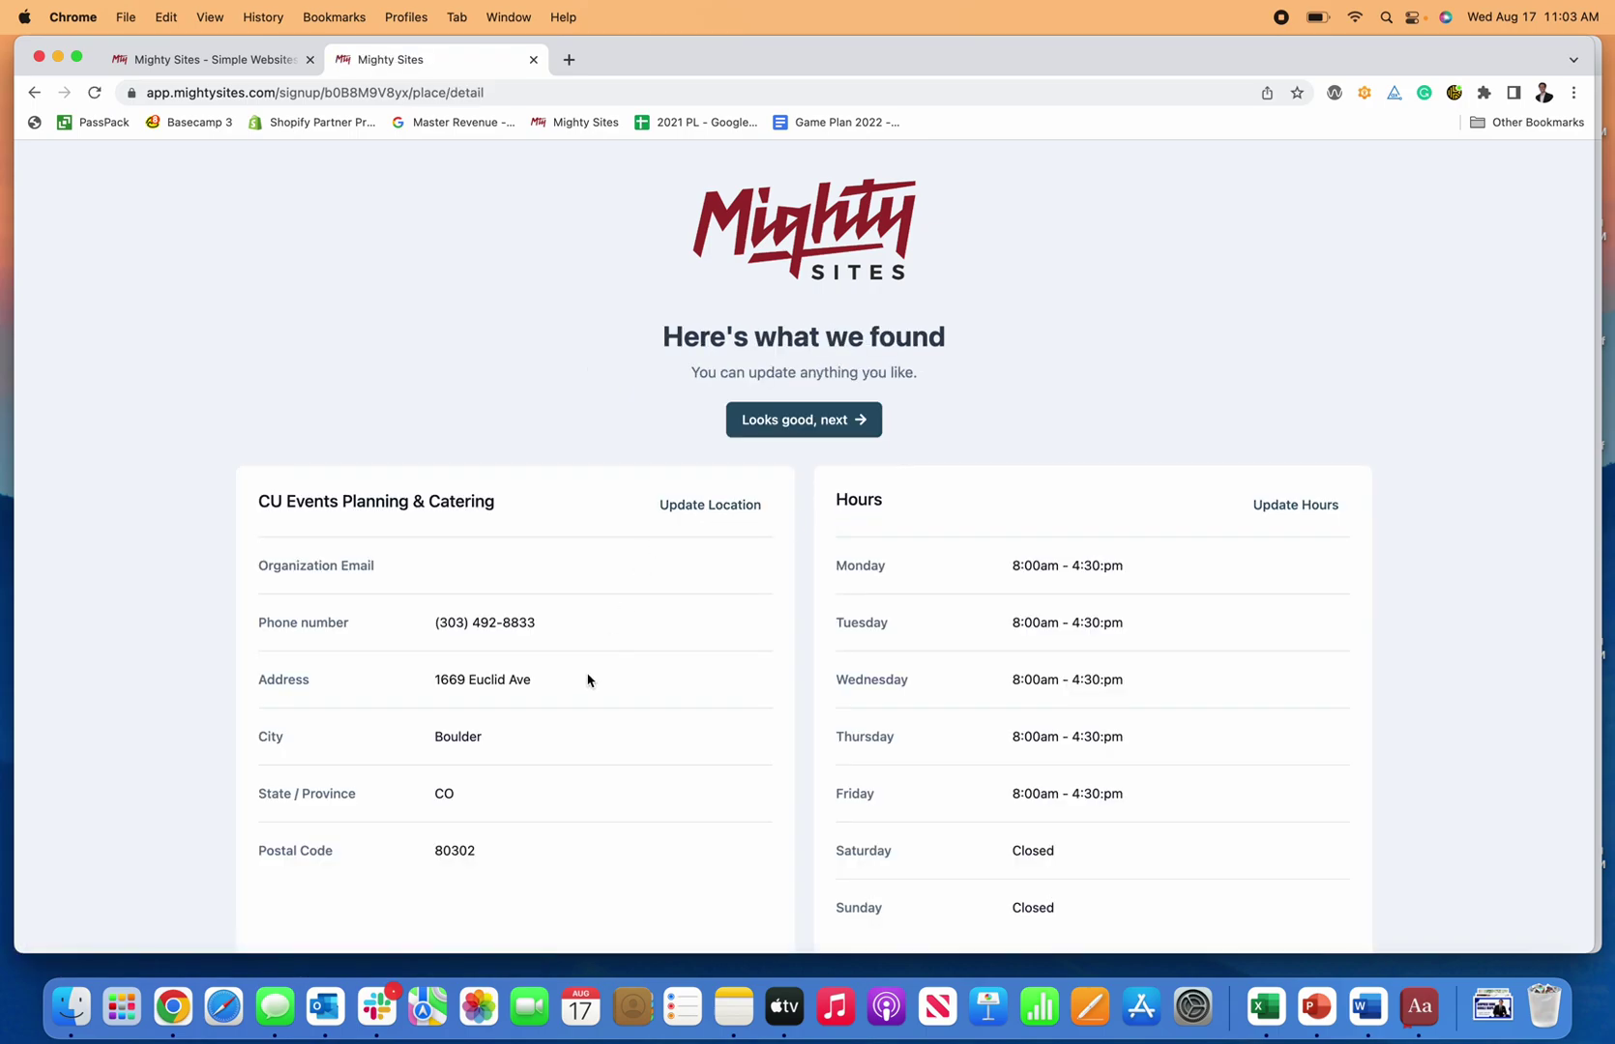
Leave the location details unchanged and open the weekday 8:00am–4:30pm hours for editing.
{"action": "left_click", "coordinate": [704, 507]}
{"action": "scroll", "coordinate": [671, 667], "scroll_direction": "down", "scroll_amount": 3}
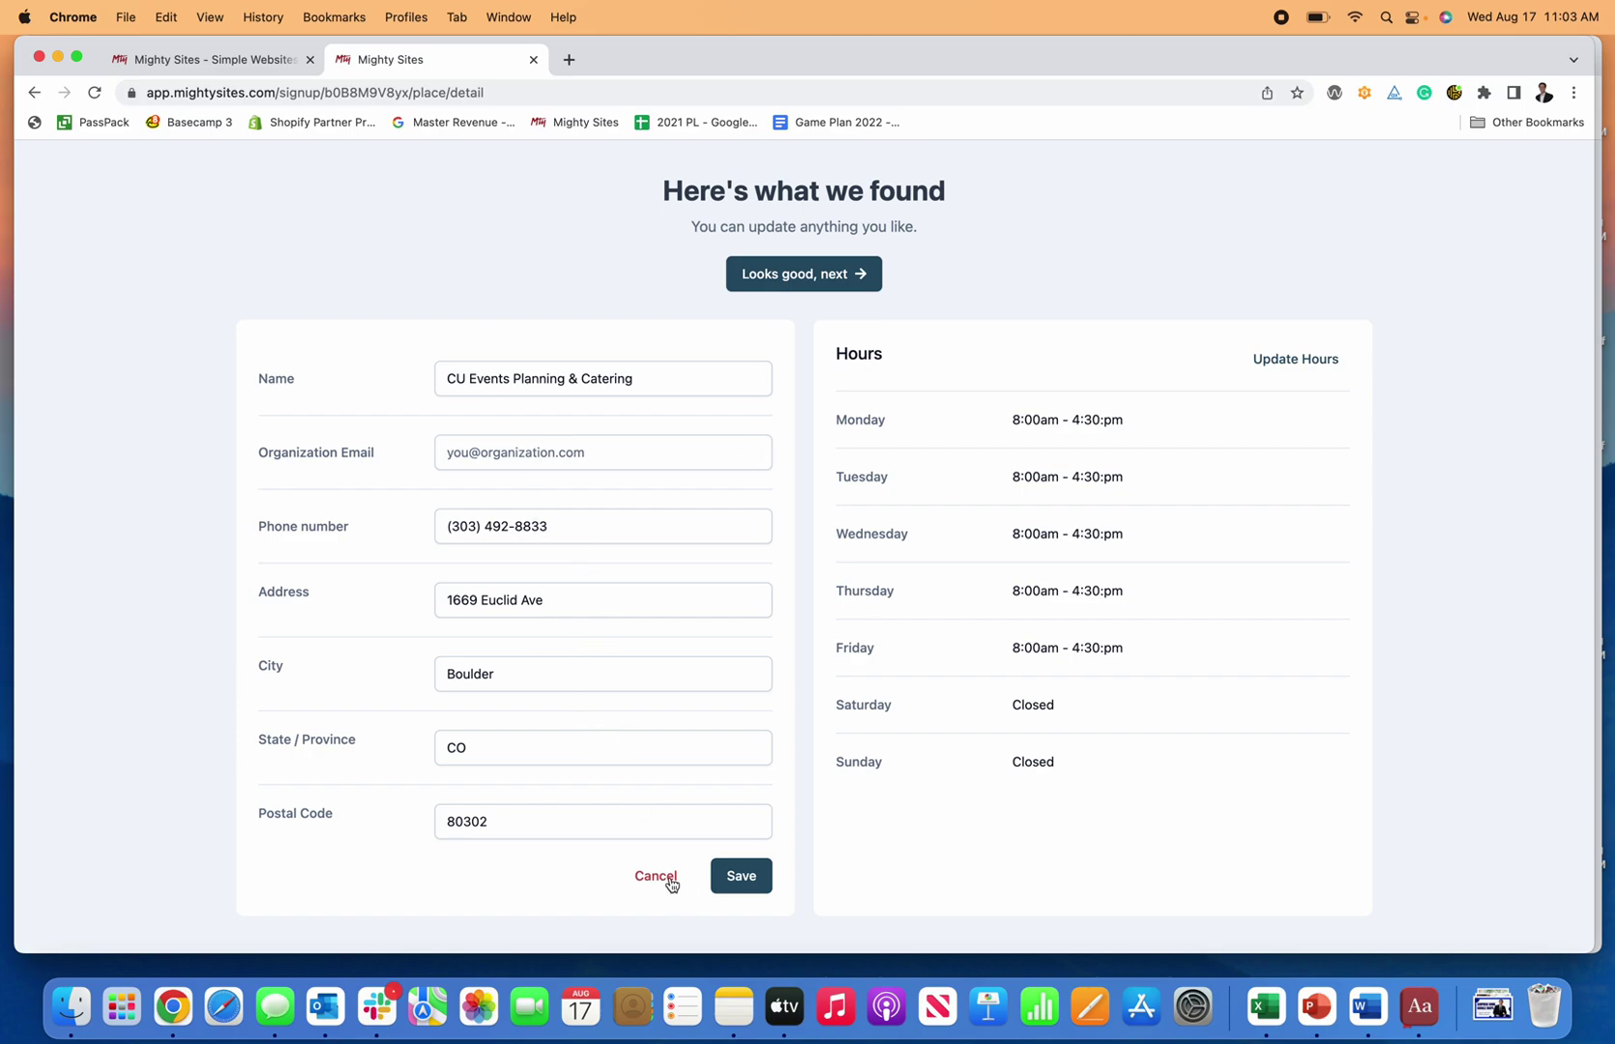
{"action": "left_click", "coordinate": [723, 882]}
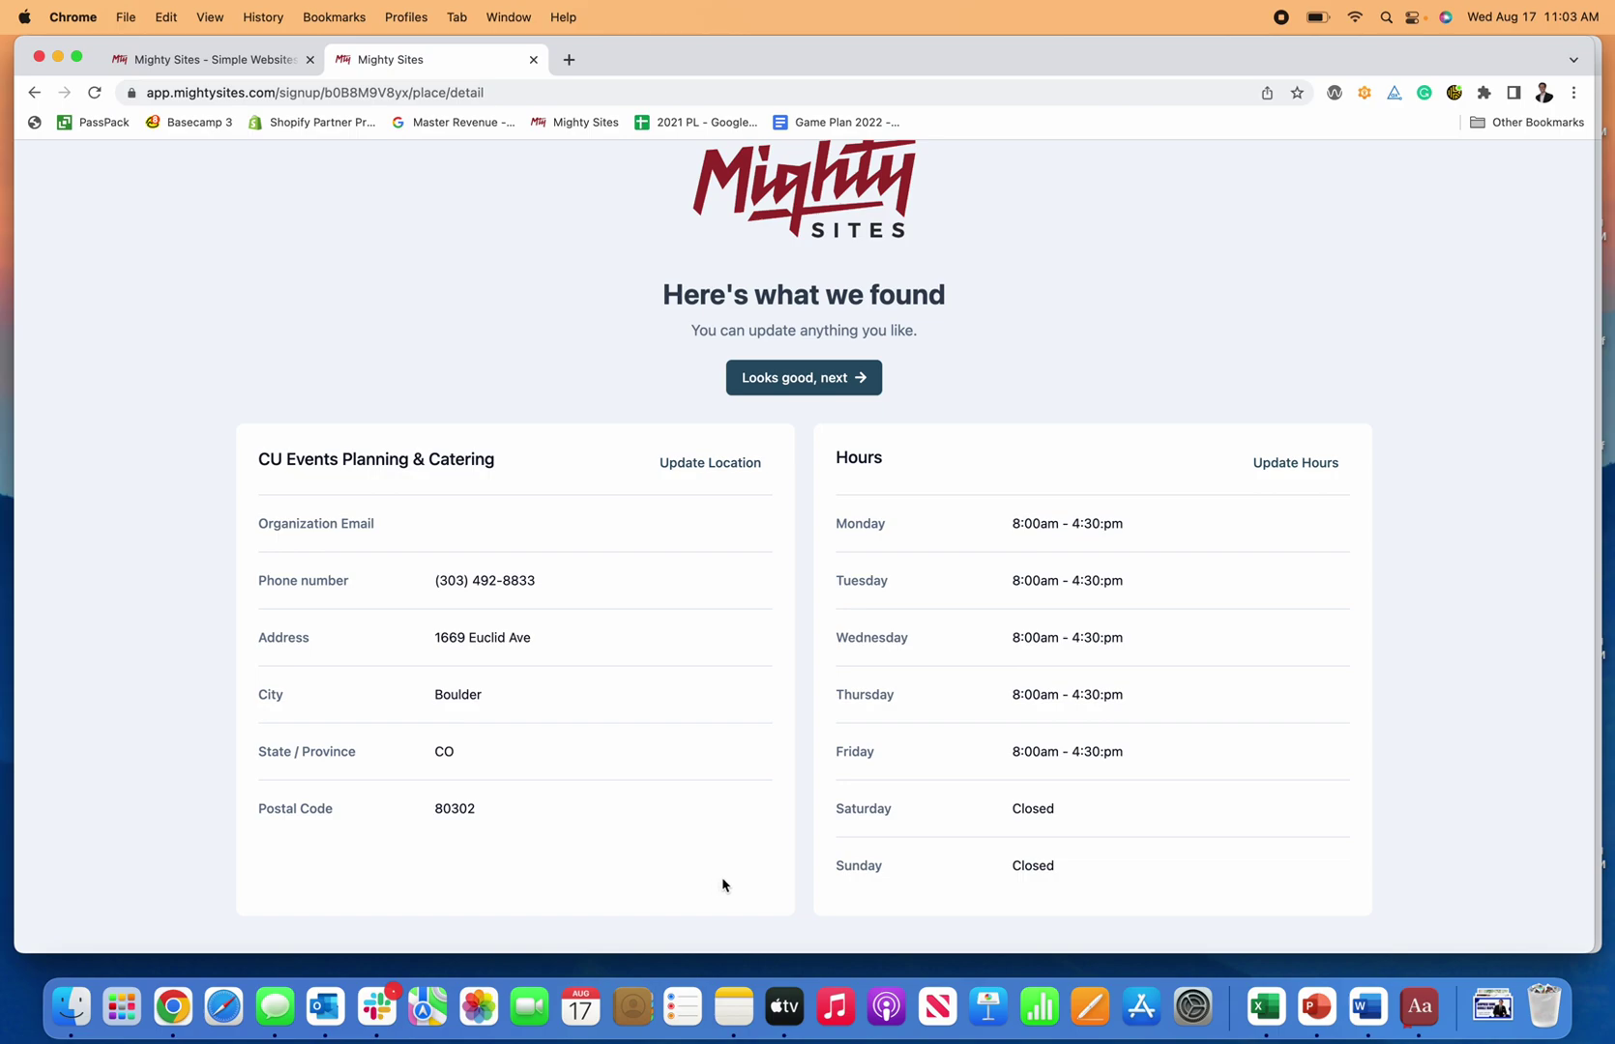
{"action": "left_click", "coordinate": [1307, 462]}
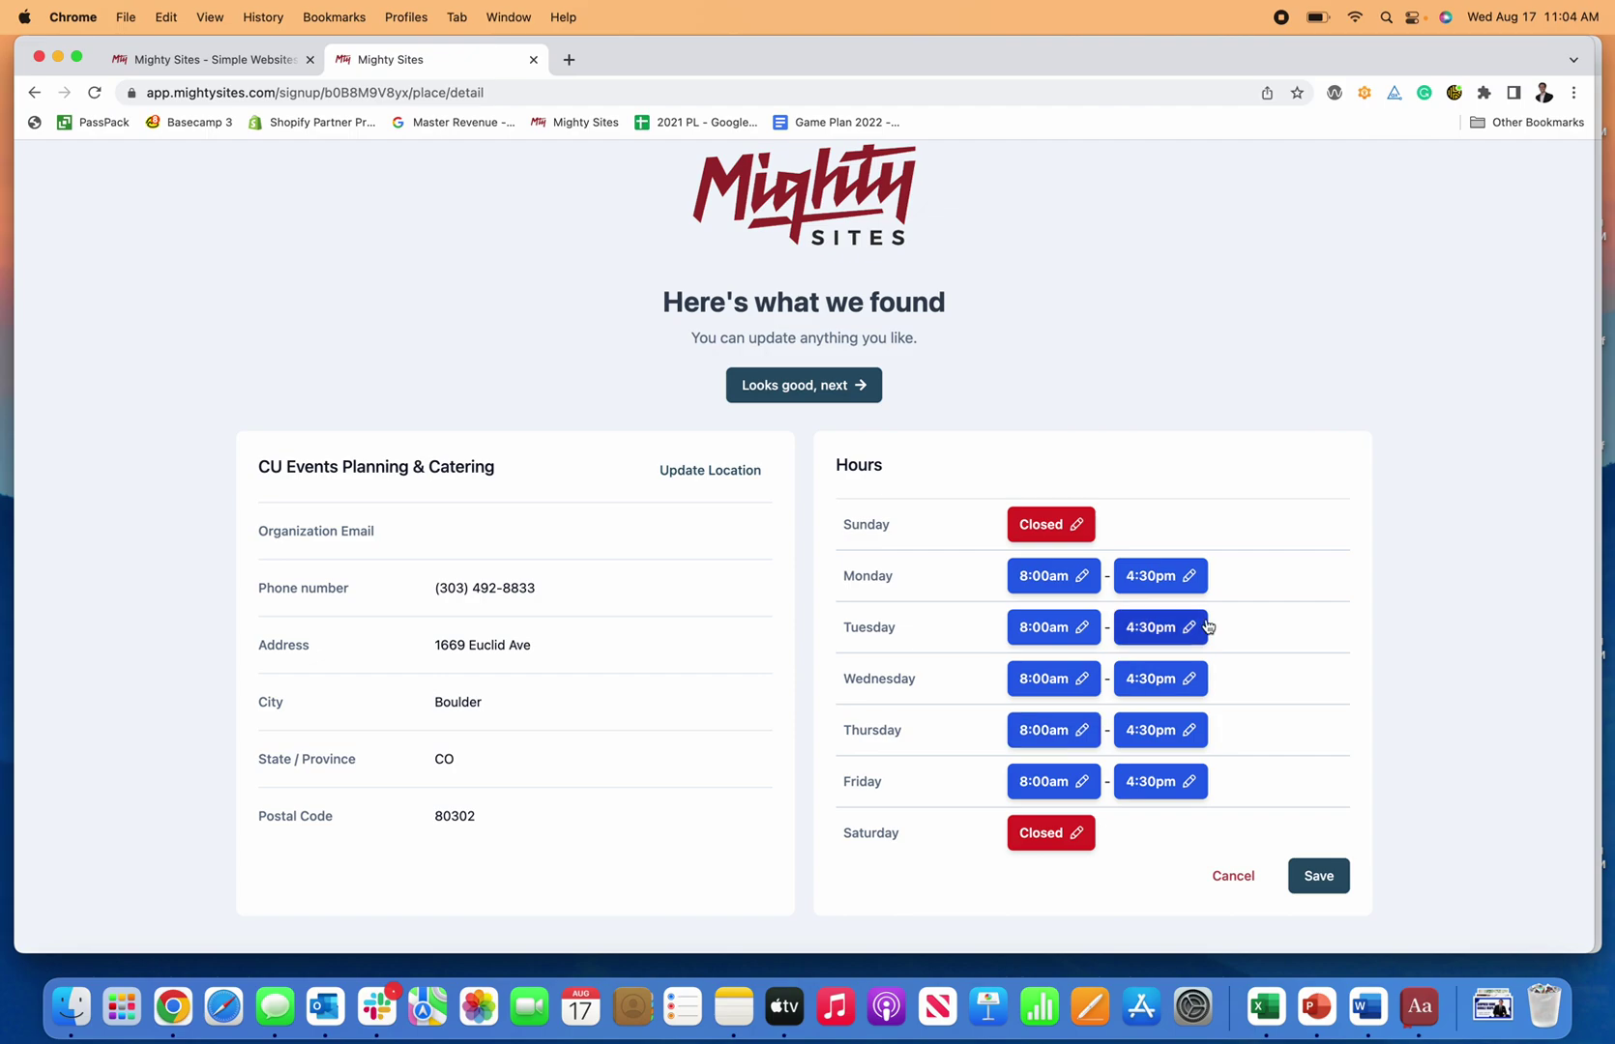
Give Sunday opening hours of 10:00 AM to 4:30 PM.
{"action": "left_click", "coordinate": [1085, 526]}
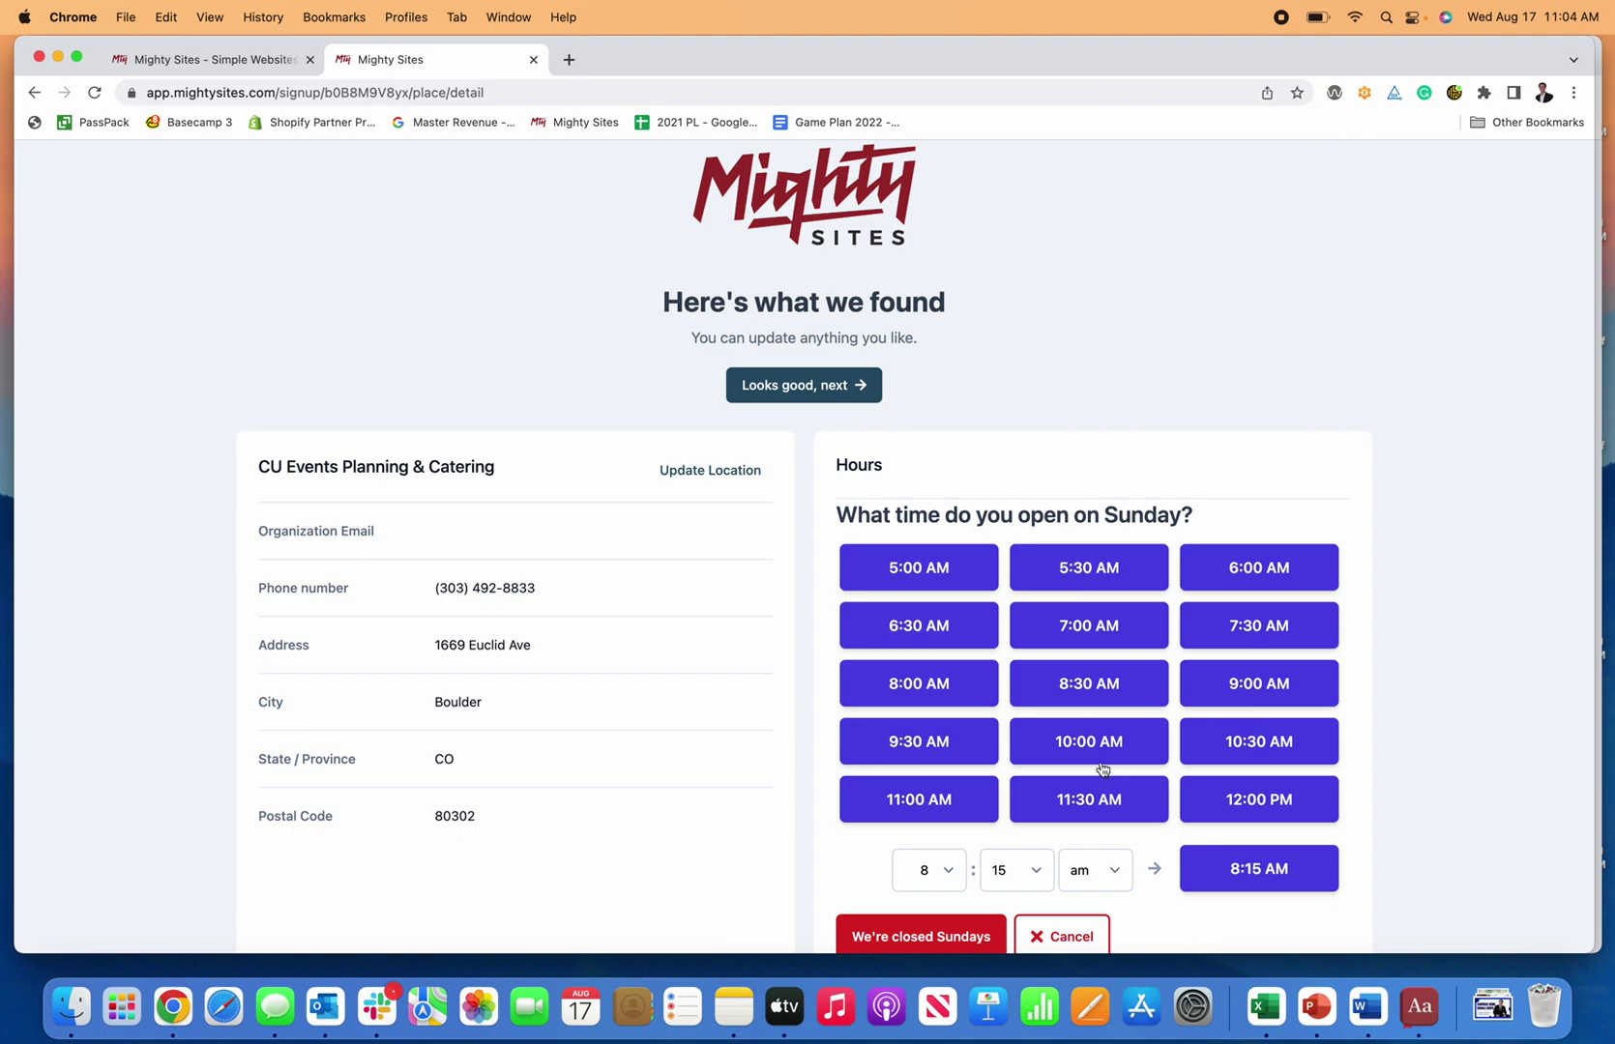
{"action": "left_click", "coordinate": [1102, 744]}
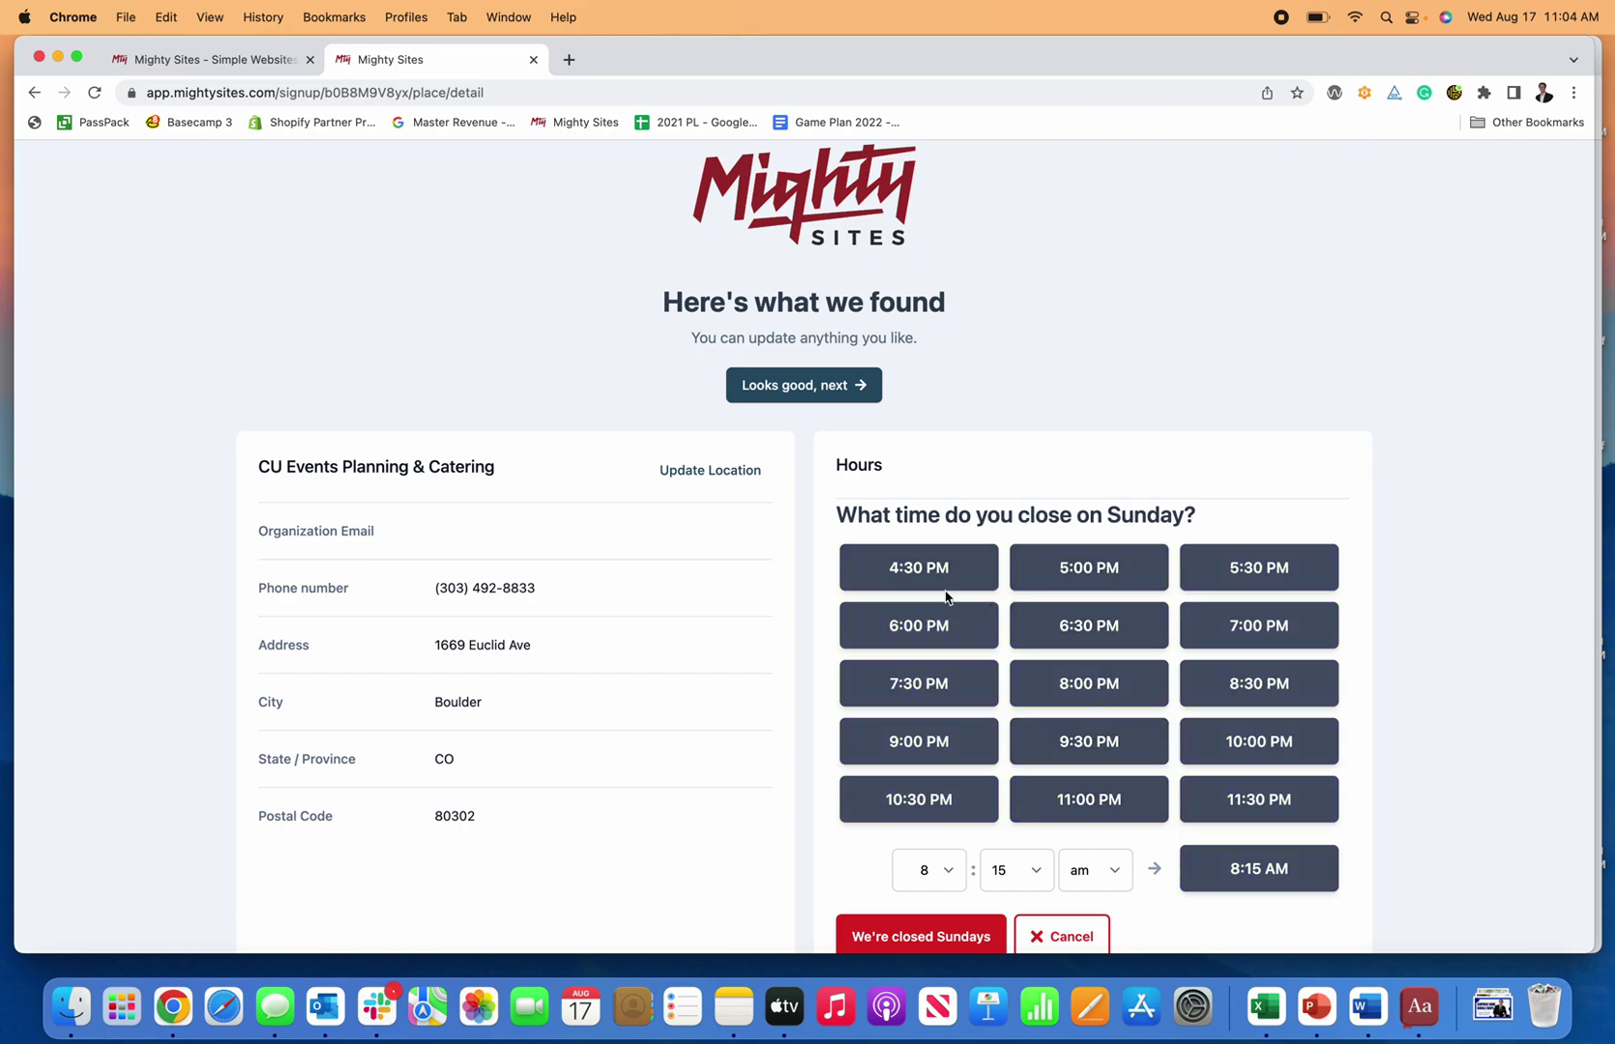
{"action": "left_click", "coordinate": [925, 568]}
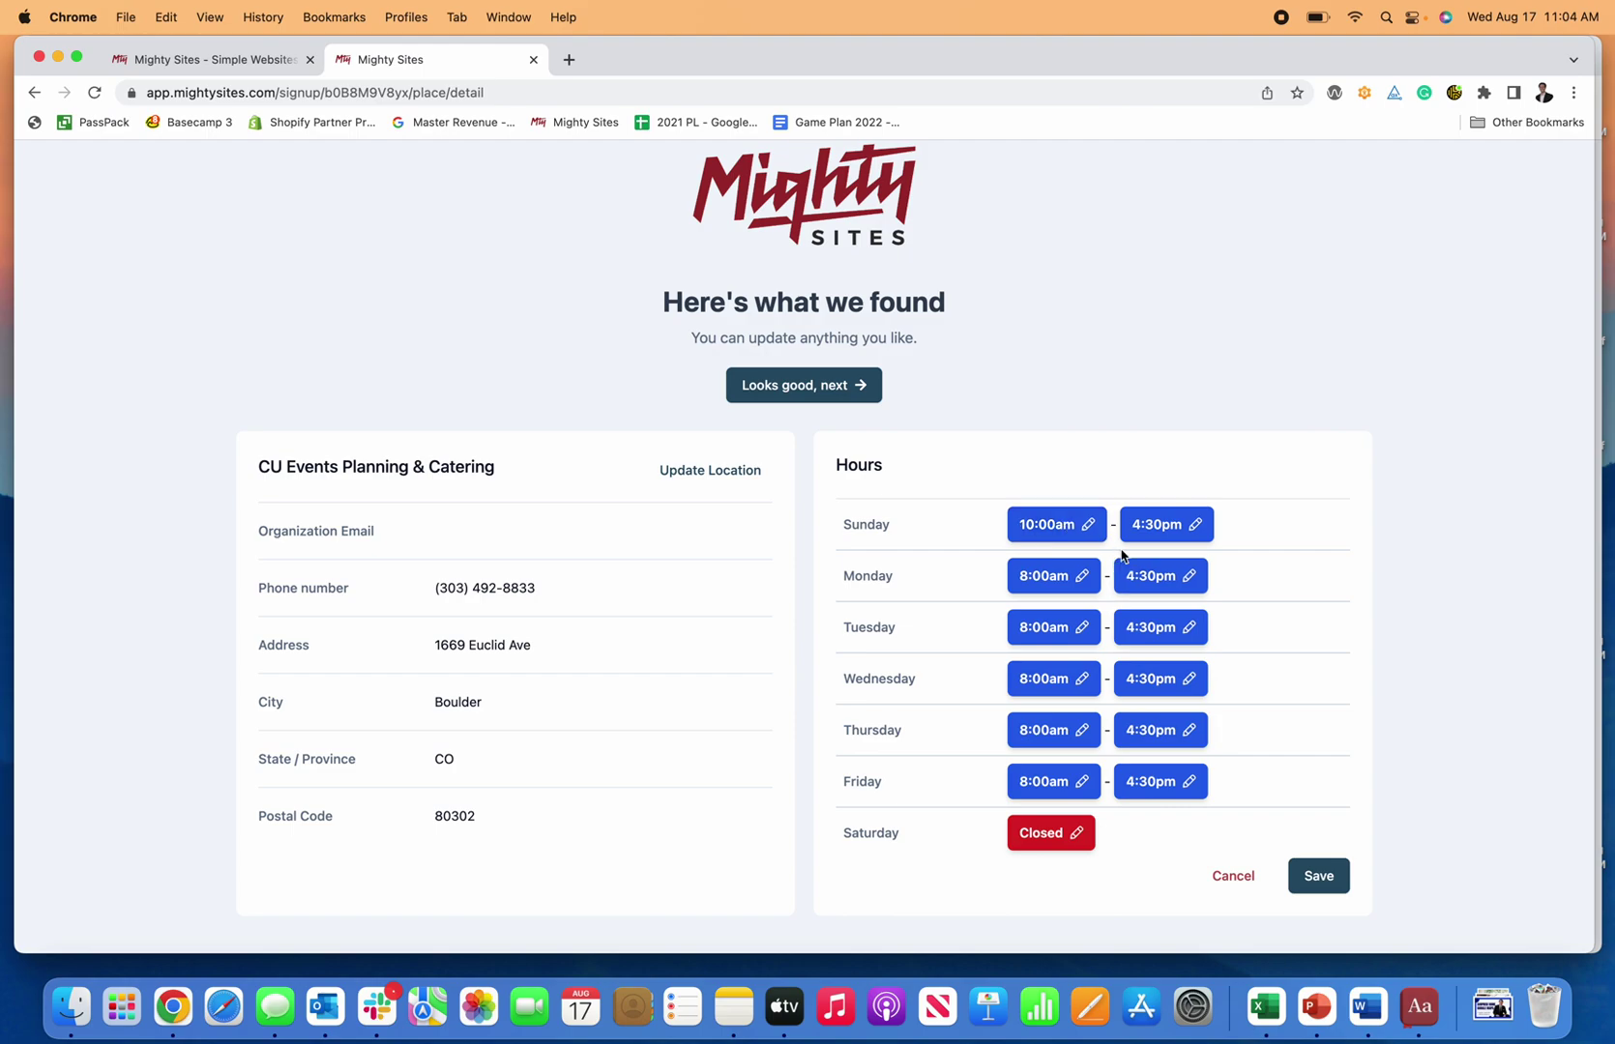
Revert Sunday to closed, save the hours, and accept the details to preview the site.
{"action": "left_click", "coordinate": [1070, 524]}
{"action": "scroll", "coordinate": [981, 623], "scroll_direction": "down", "scroll_amount": 2}
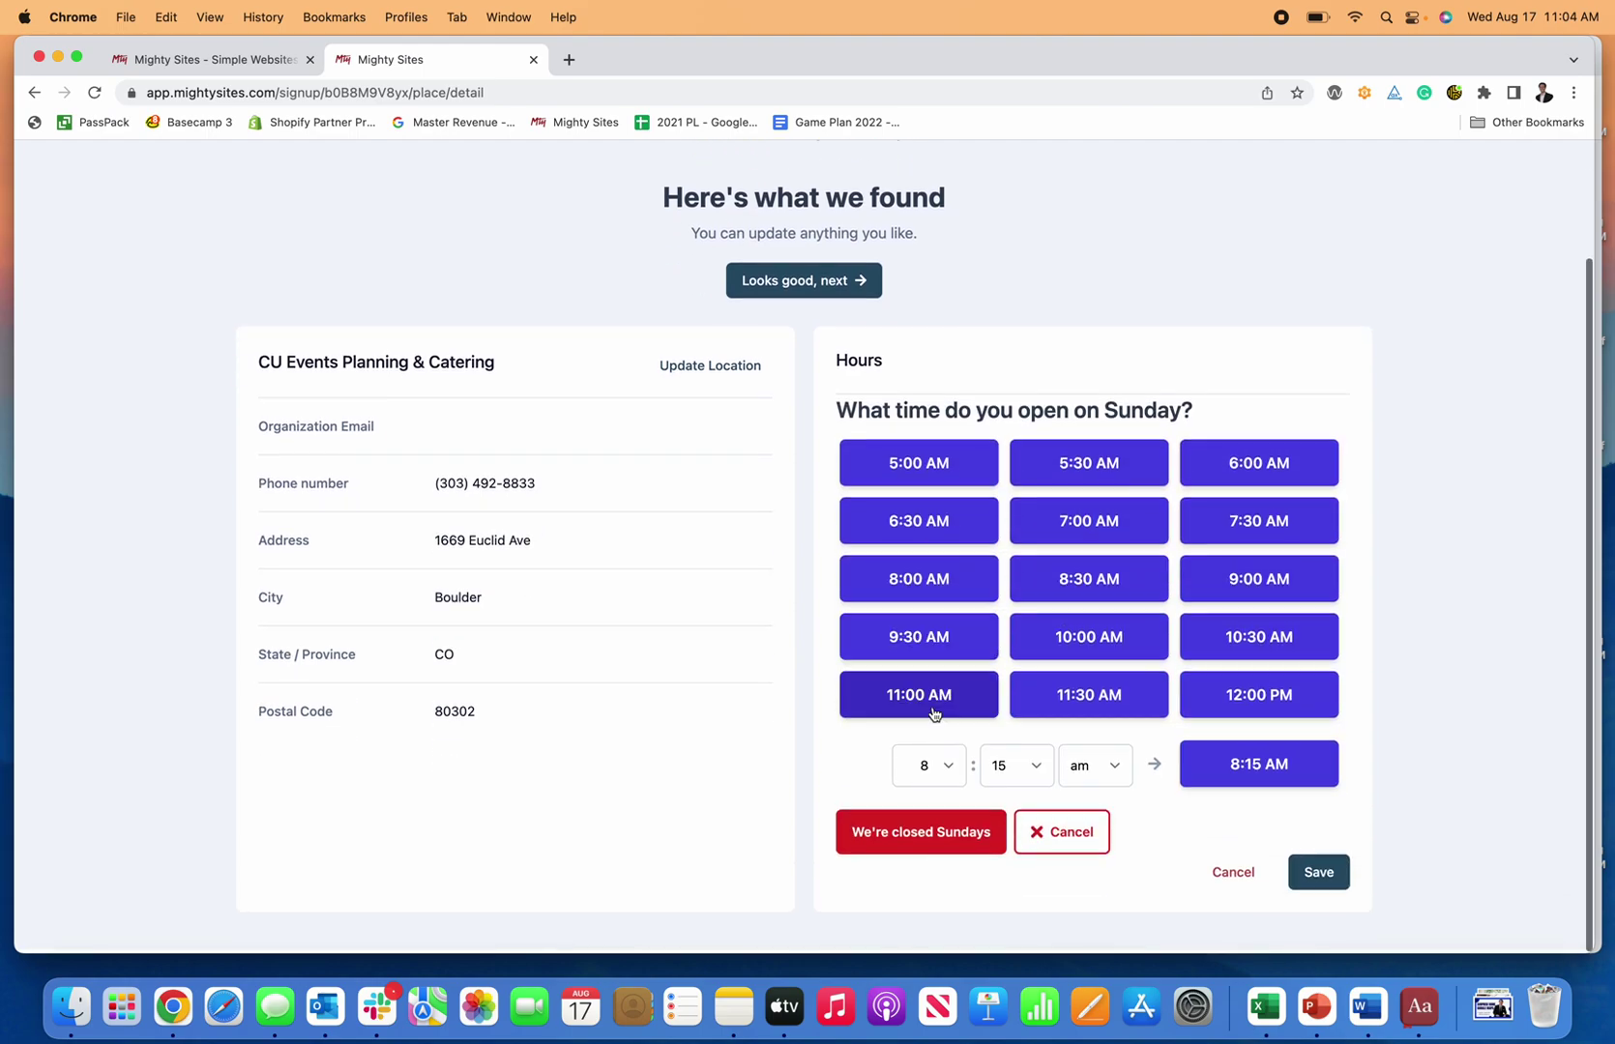
{"action": "left_click", "coordinate": [928, 851]}
{"action": "left_click", "coordinate": [1323, 875]}
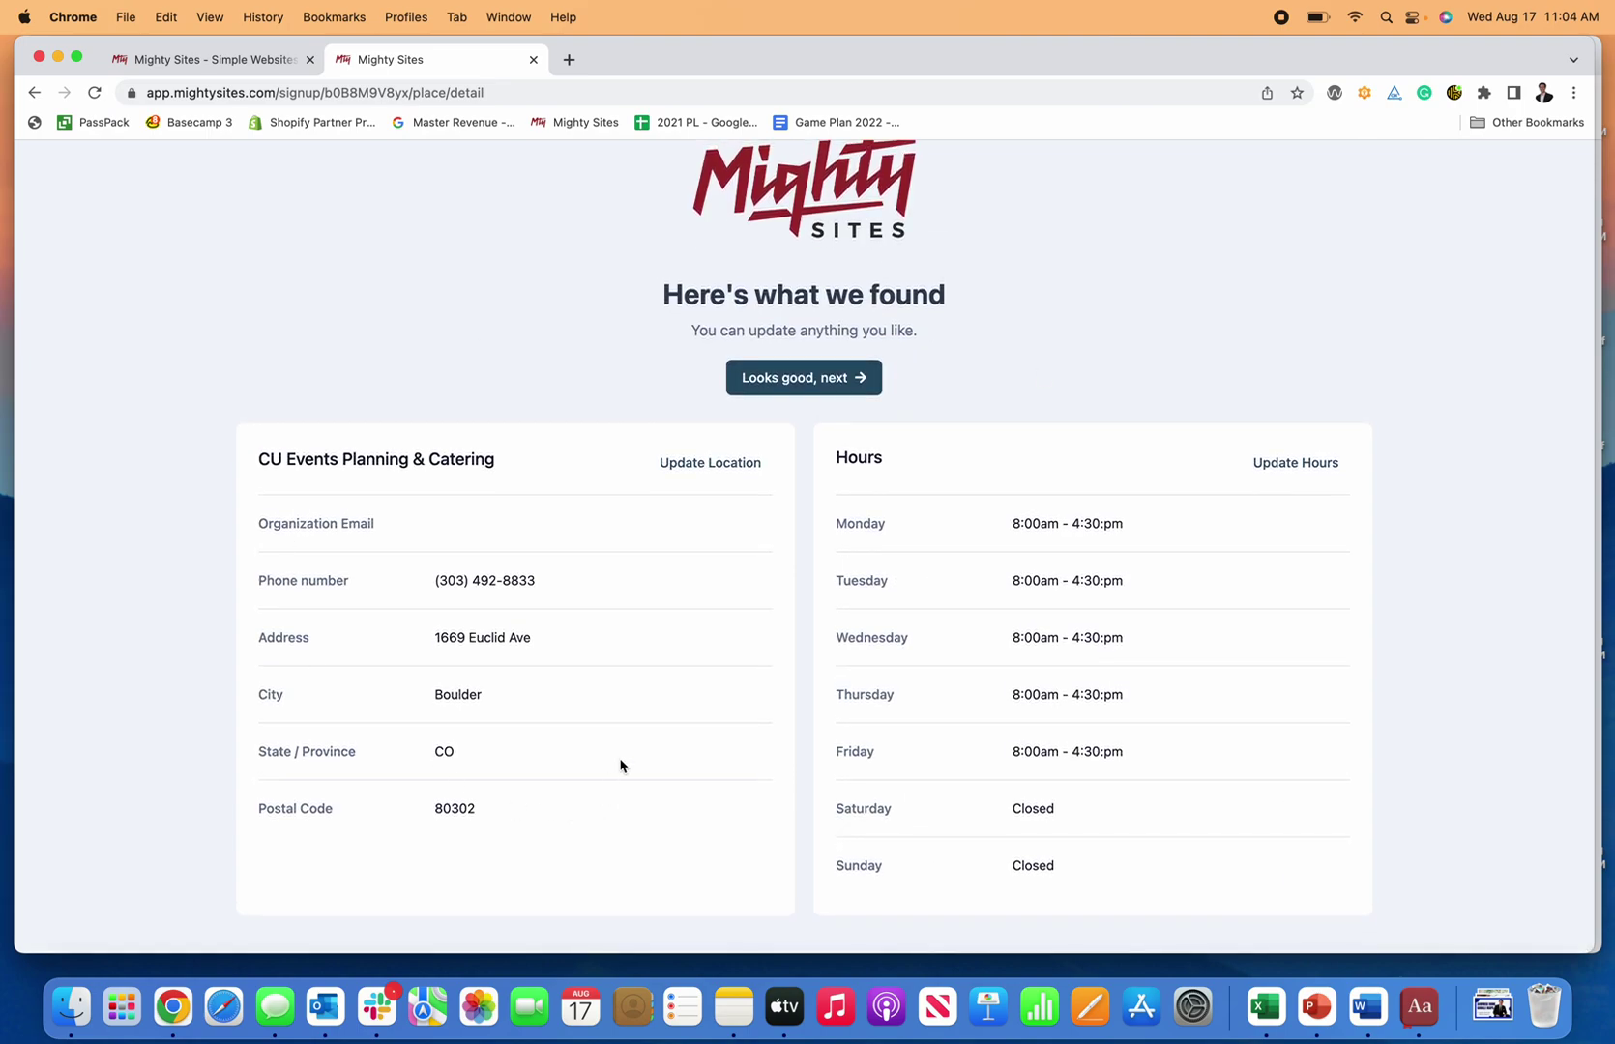
{"action": "scroll", "coordinate": [628, 762], "scroll_direction": "up", "scroll_amount": 2}
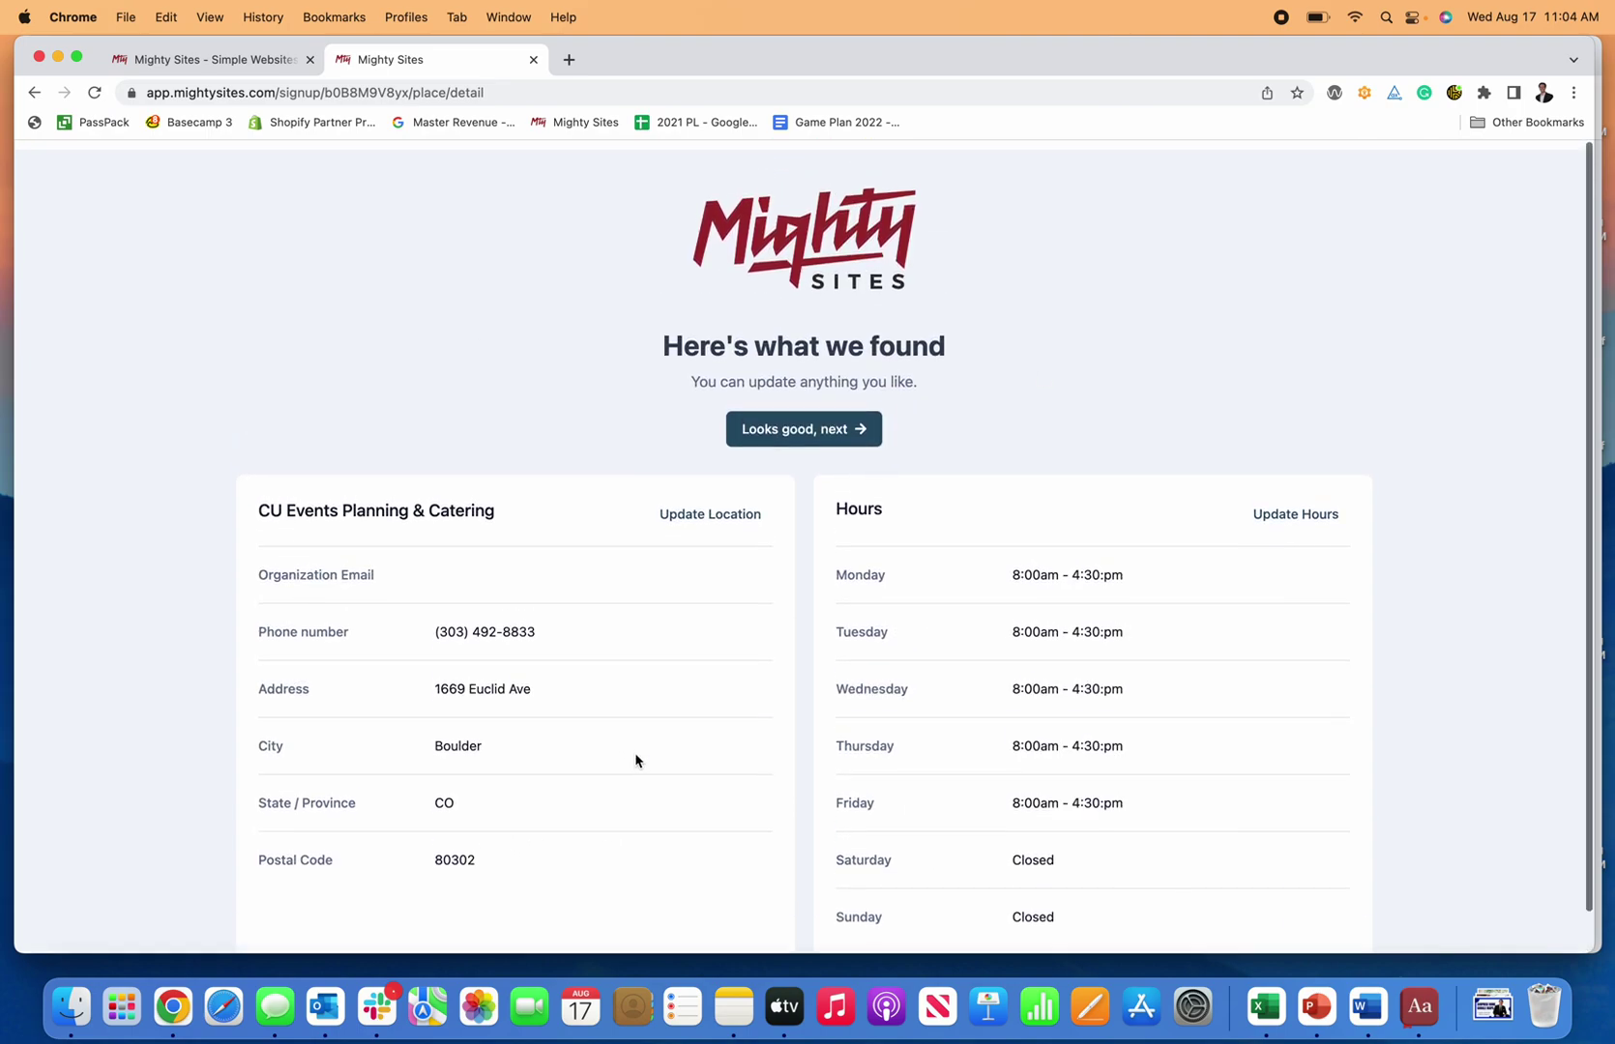
{"action": "left_click", "coordinate": [863, 418]}
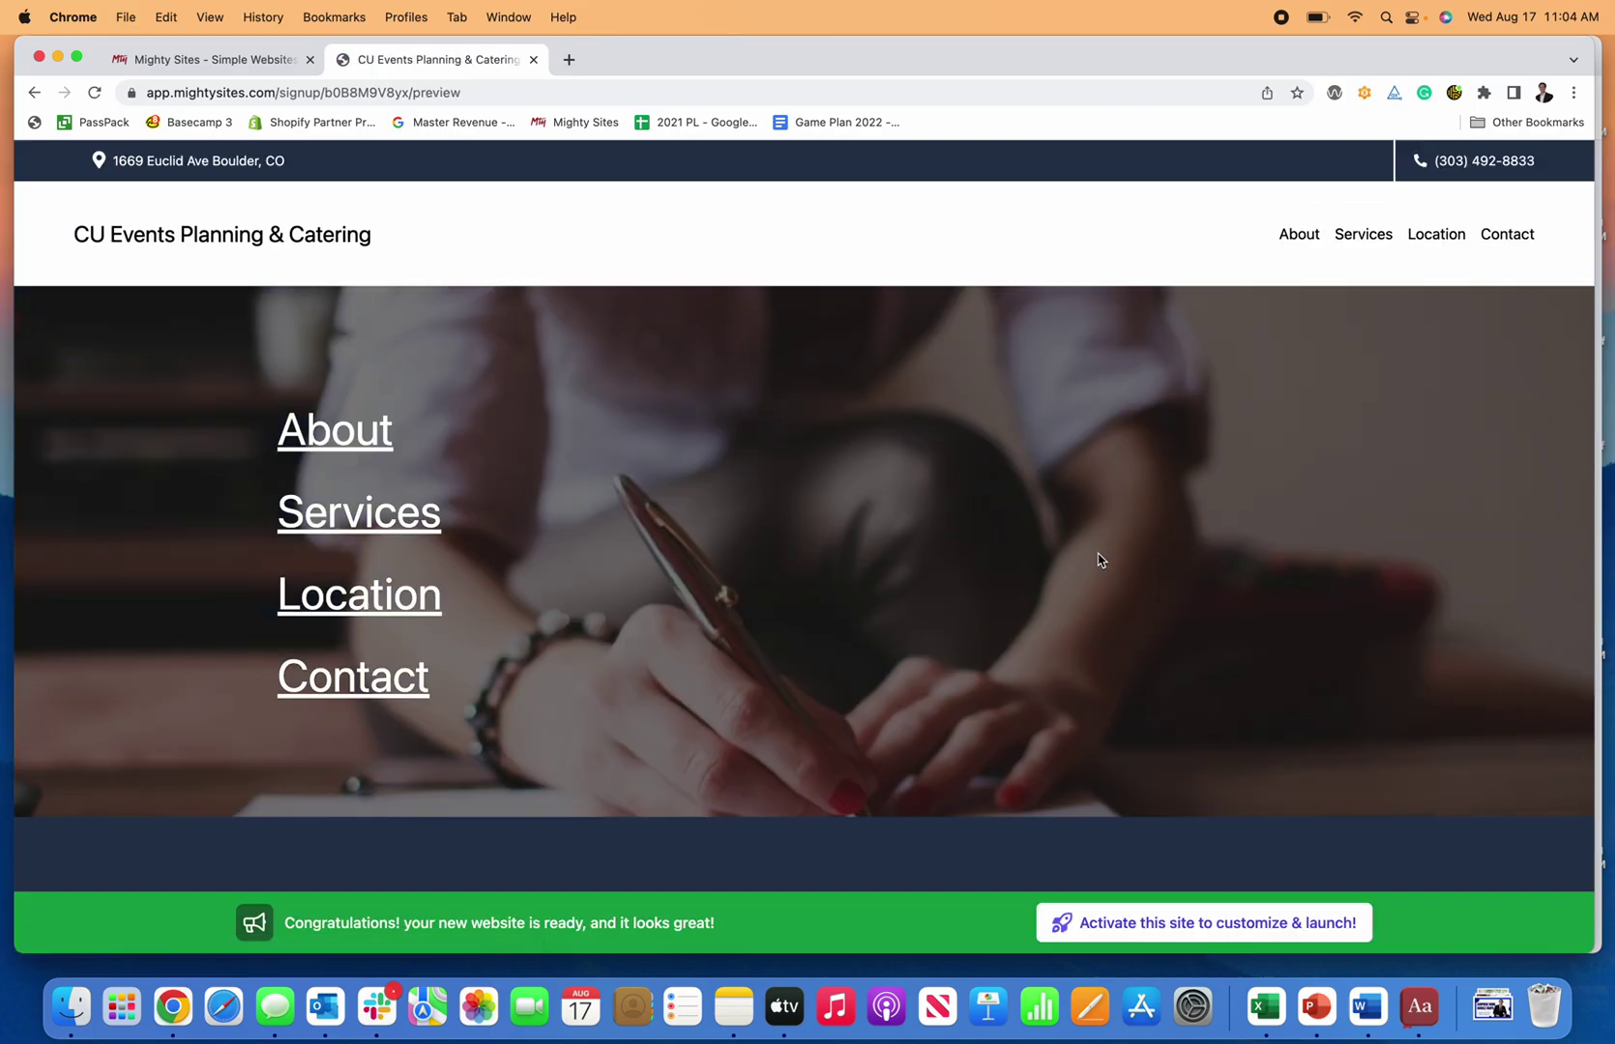
{"action": "scroll", "coordinate": [1096, 560], "scroll_direction": "down", "scroll_amount": 2}
{"action": "scroll", "coordinate": [1096, 561], "scroll_direction": "up", "scroll_amount": 2}
{"action": "scroll", "coordinate": [1096, 561], "scroll_direction": "down", "scroll_amount": 10}
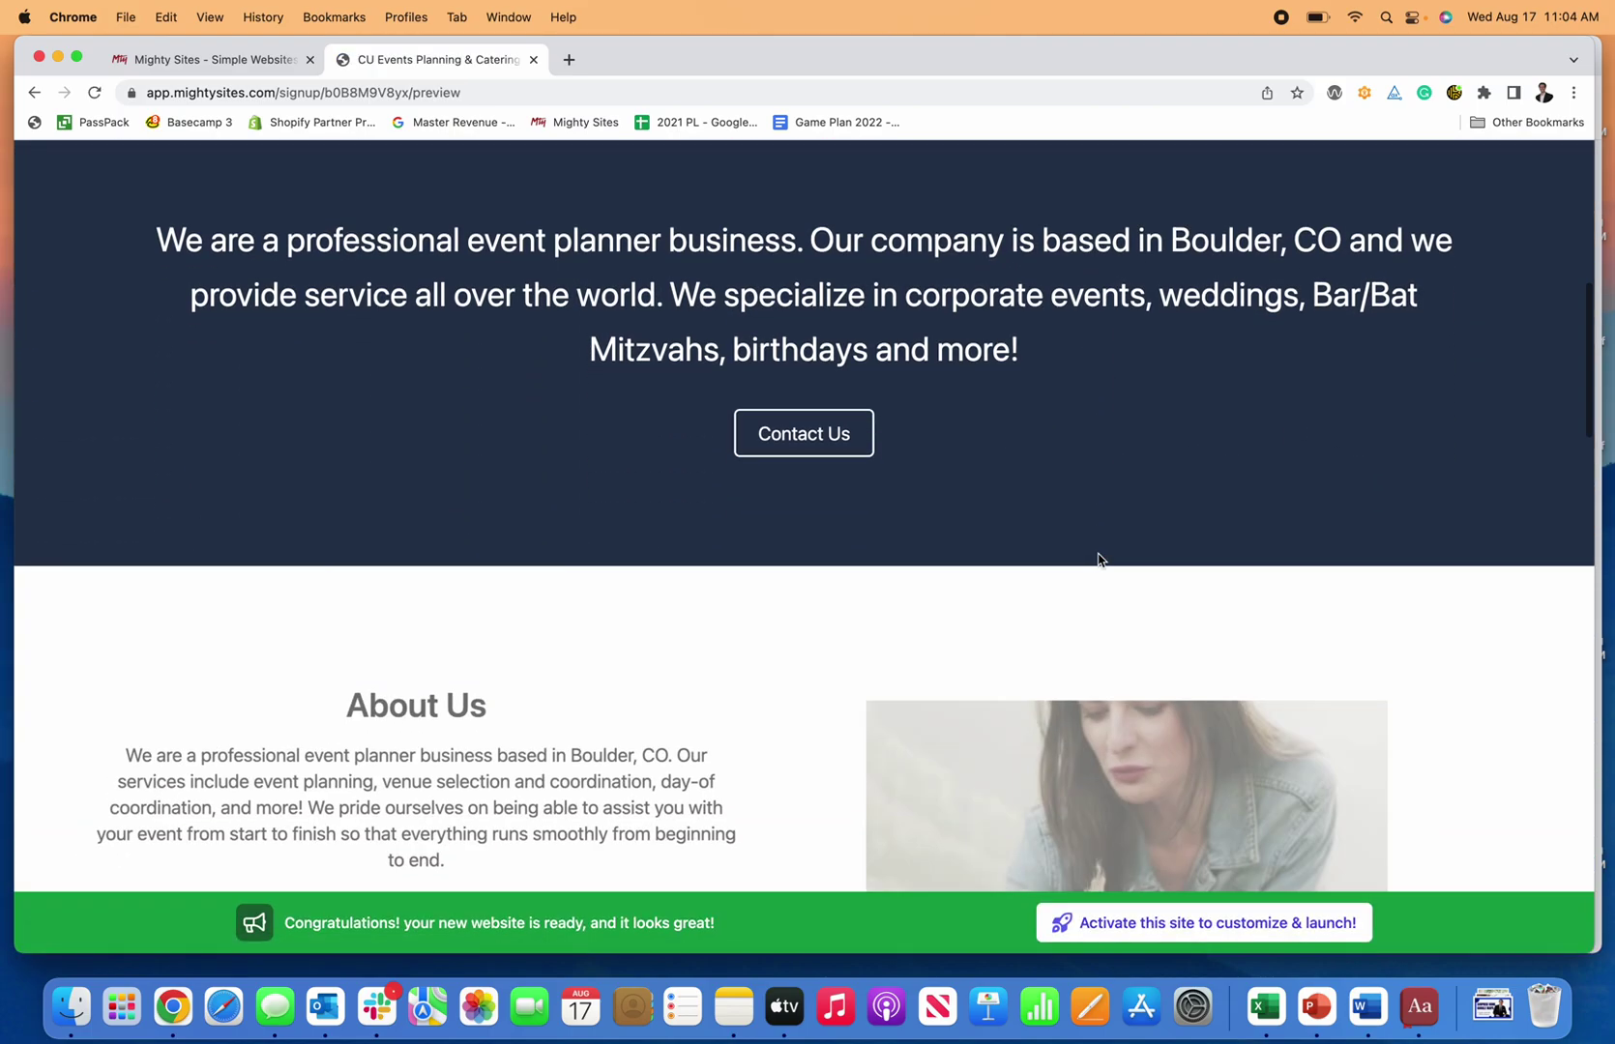
{"action": "scroll", "coordinate": [1097, 560], "scroll_direction": "down", "scroll_amount": 10}
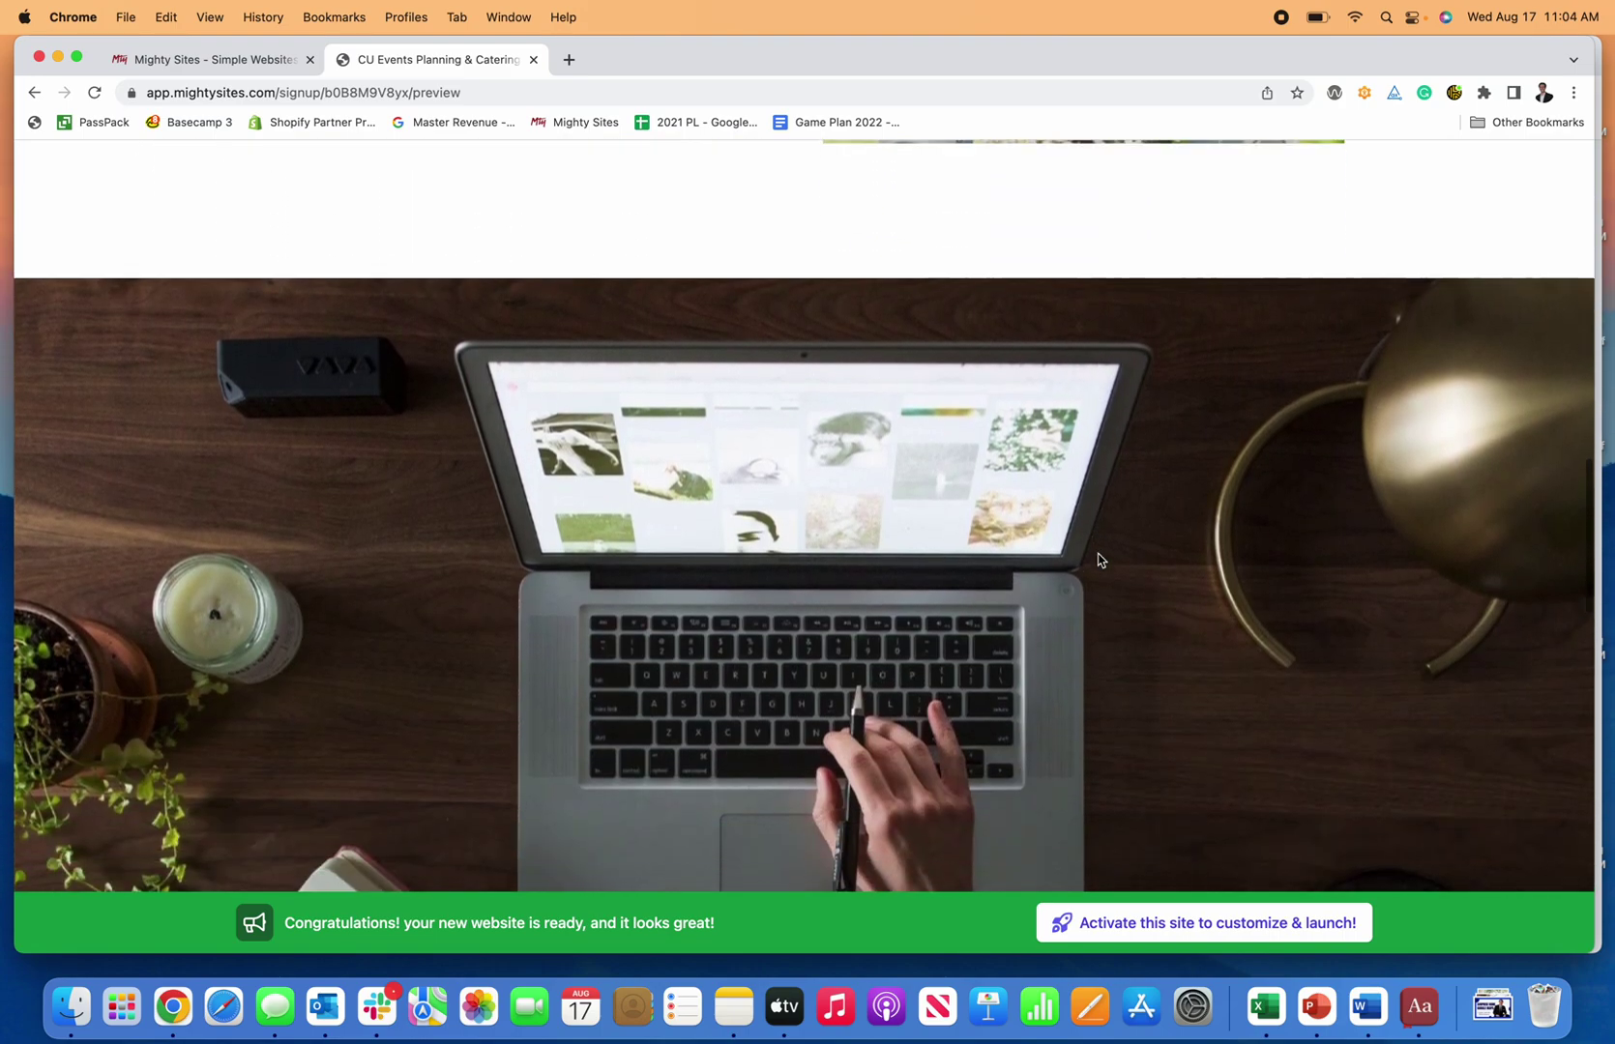
{"action": "scroll", "coordinate": [1097, 560], "scroll_direction": "down", "scroll_amount": 10}
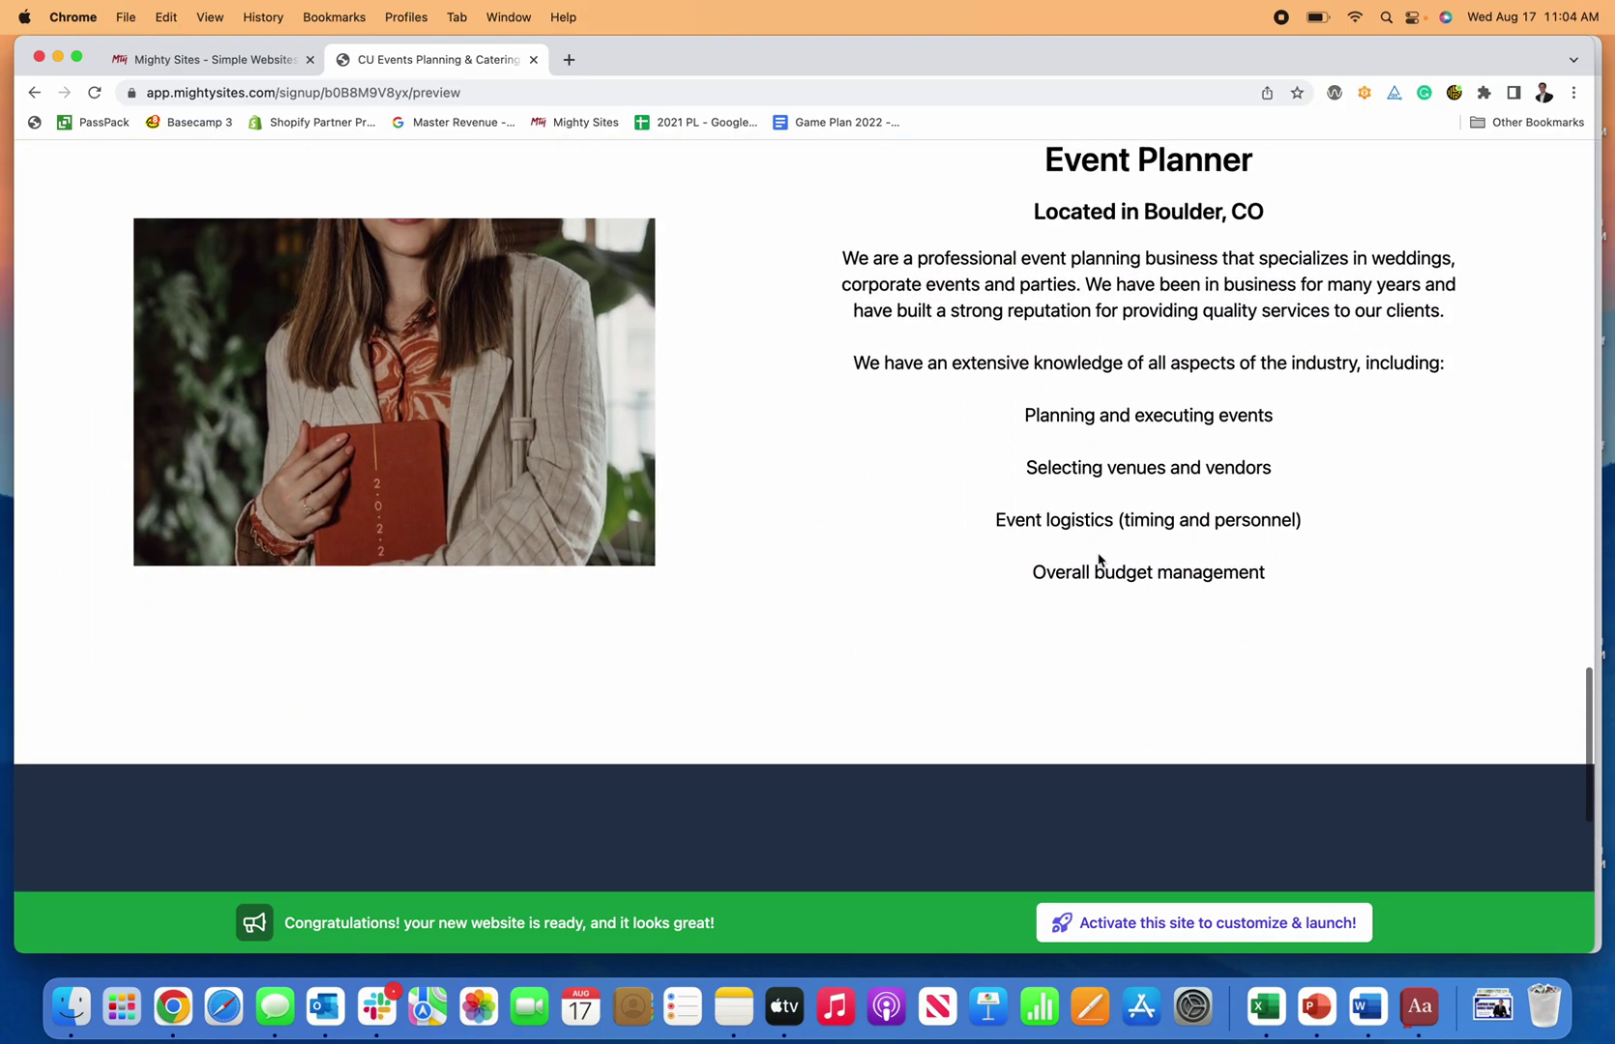
{"action": "scroll", "coordinate": [1098, 560], "scroll_direction": "up", "scroll_amount": 20}
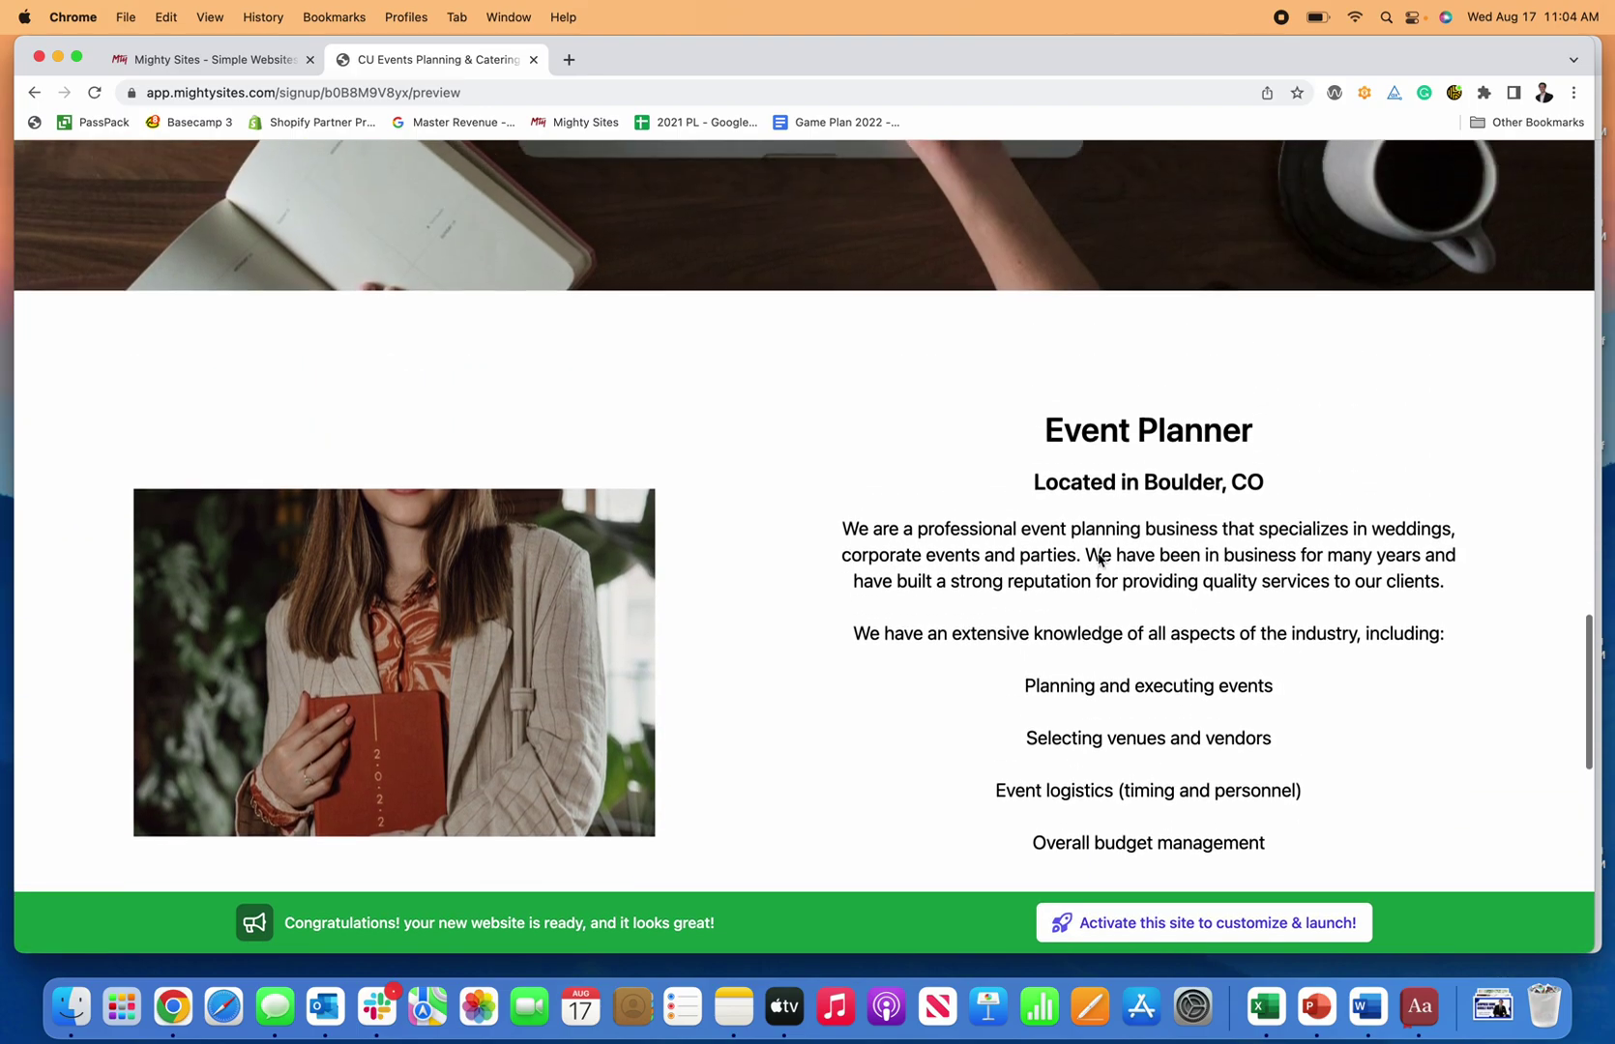
{"action": "scroll", "coordinate": [1097, 560], "scroll_direction": "down", "scroll_amount": 3}
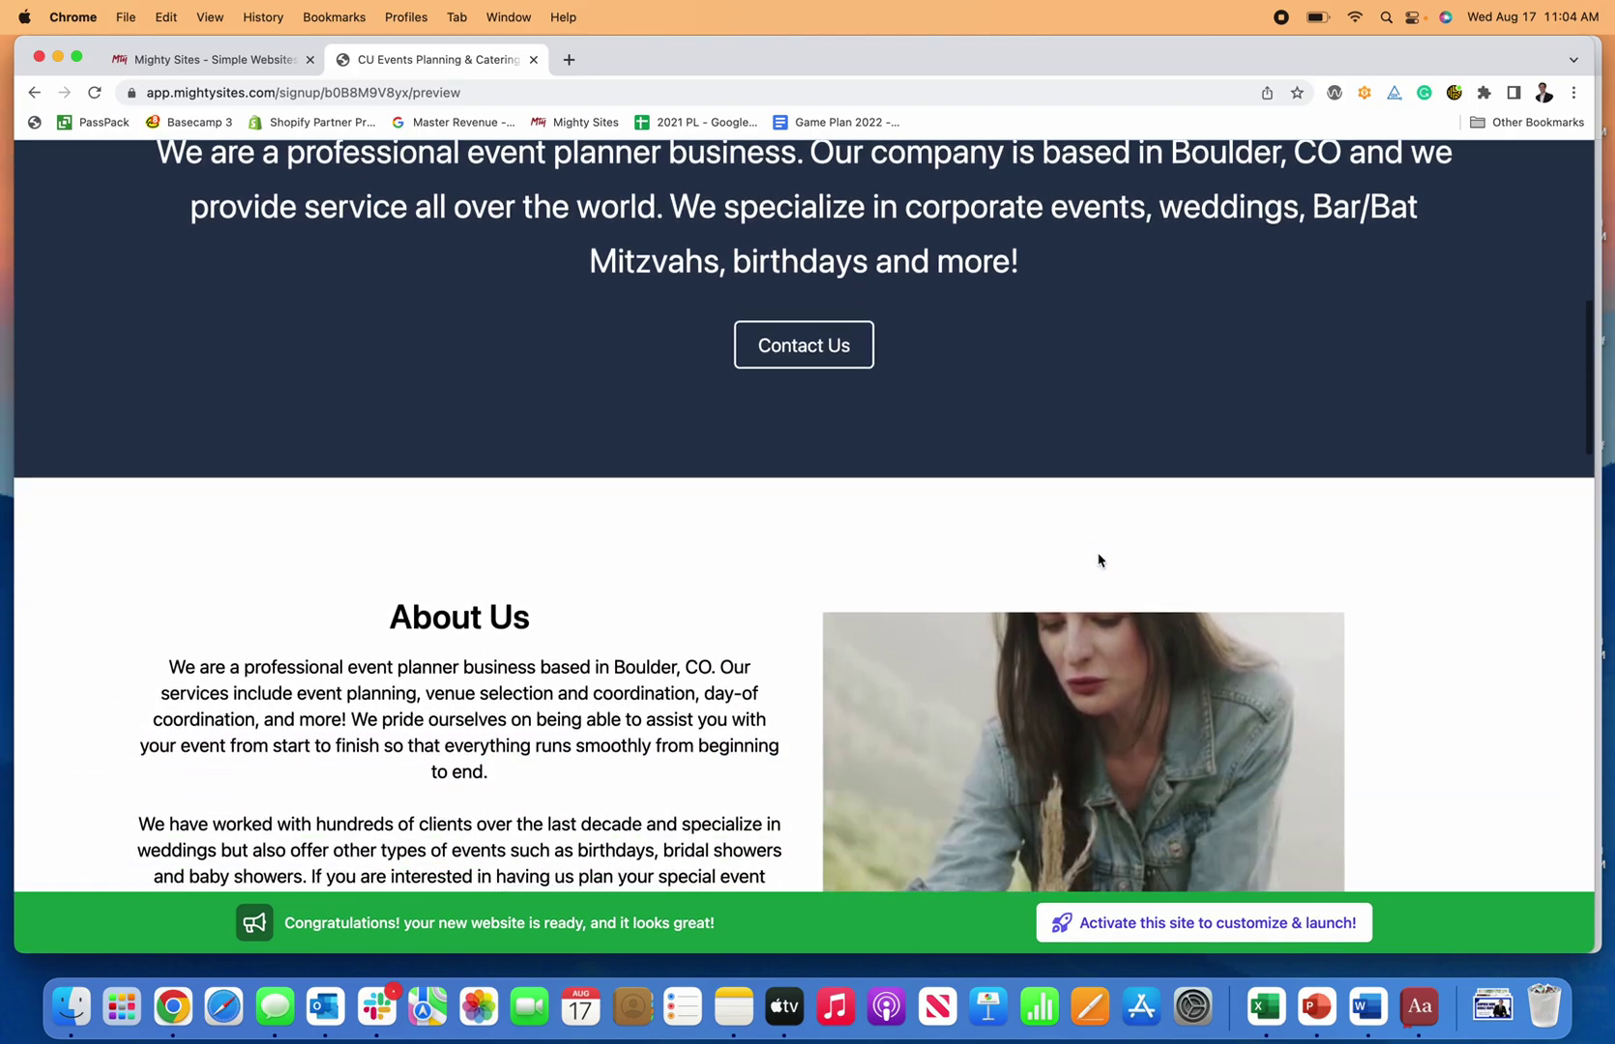
{"action": "scroll", "coordinate": [1098, 560], "scroll_direction": "up", "scroll_amount": 5}
{"action": "scroll", "coordinate": [1098, 560], "scroll_direction": "up", "scroll_amount": 5}
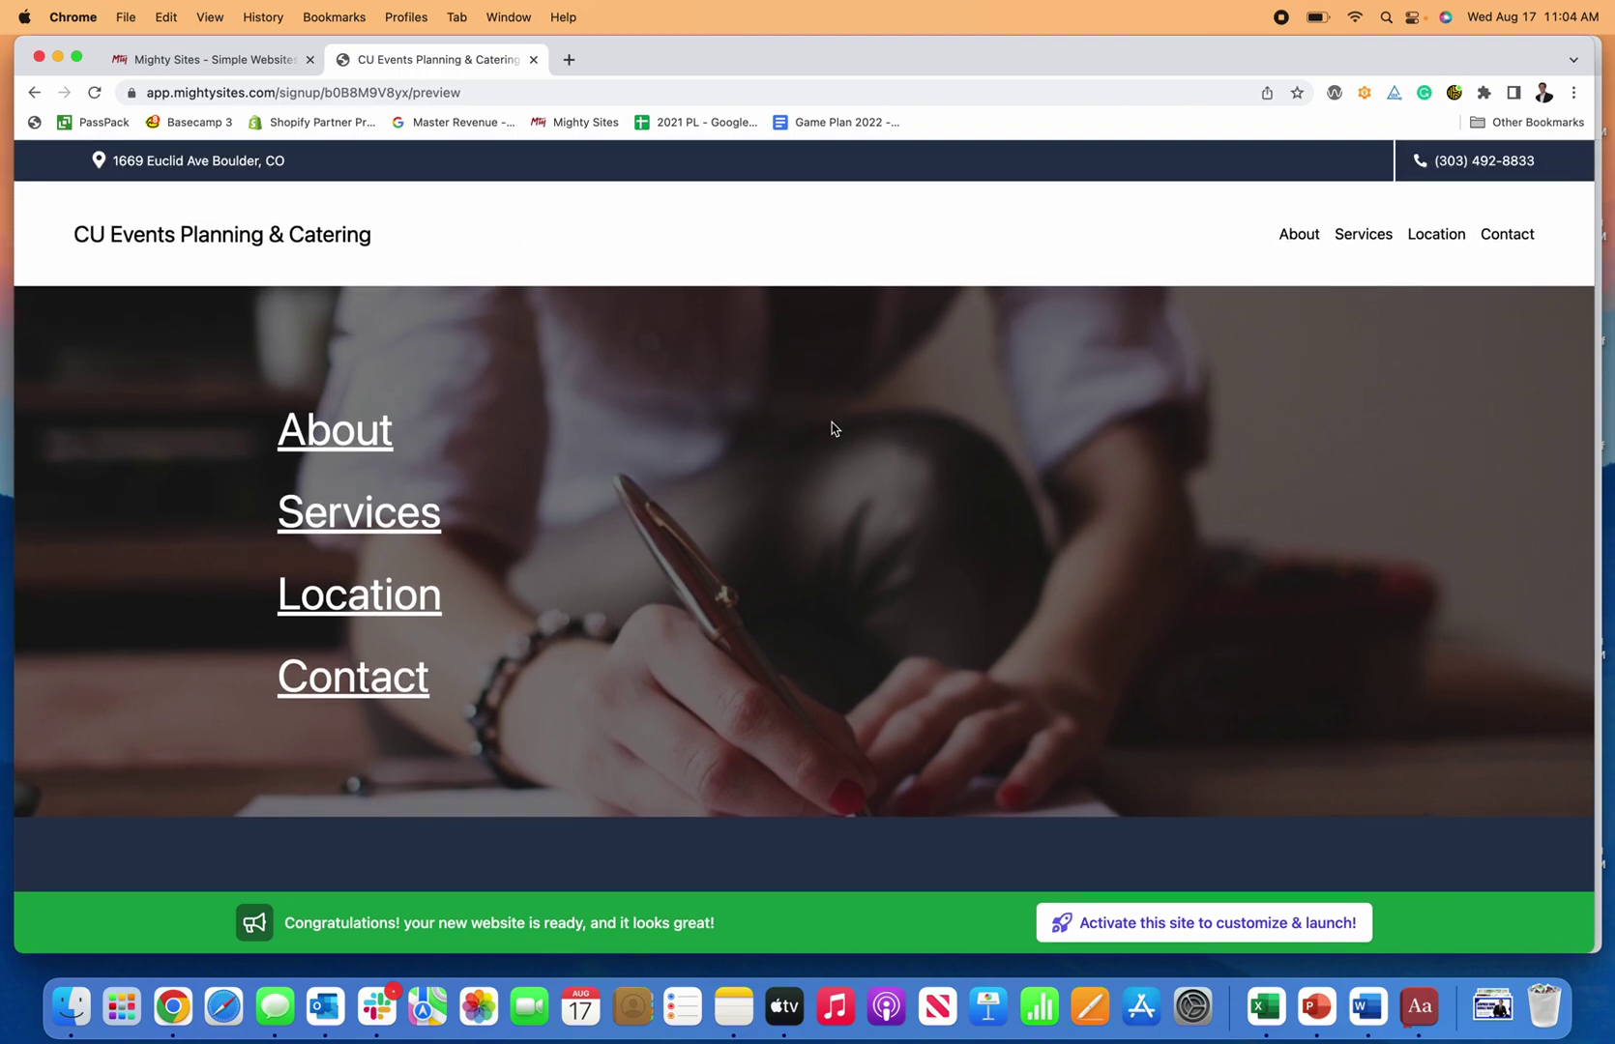
{"action": "scroll", "coordinate": [833, 427], "scroll_direction": "down", "scroll_amount": 10}
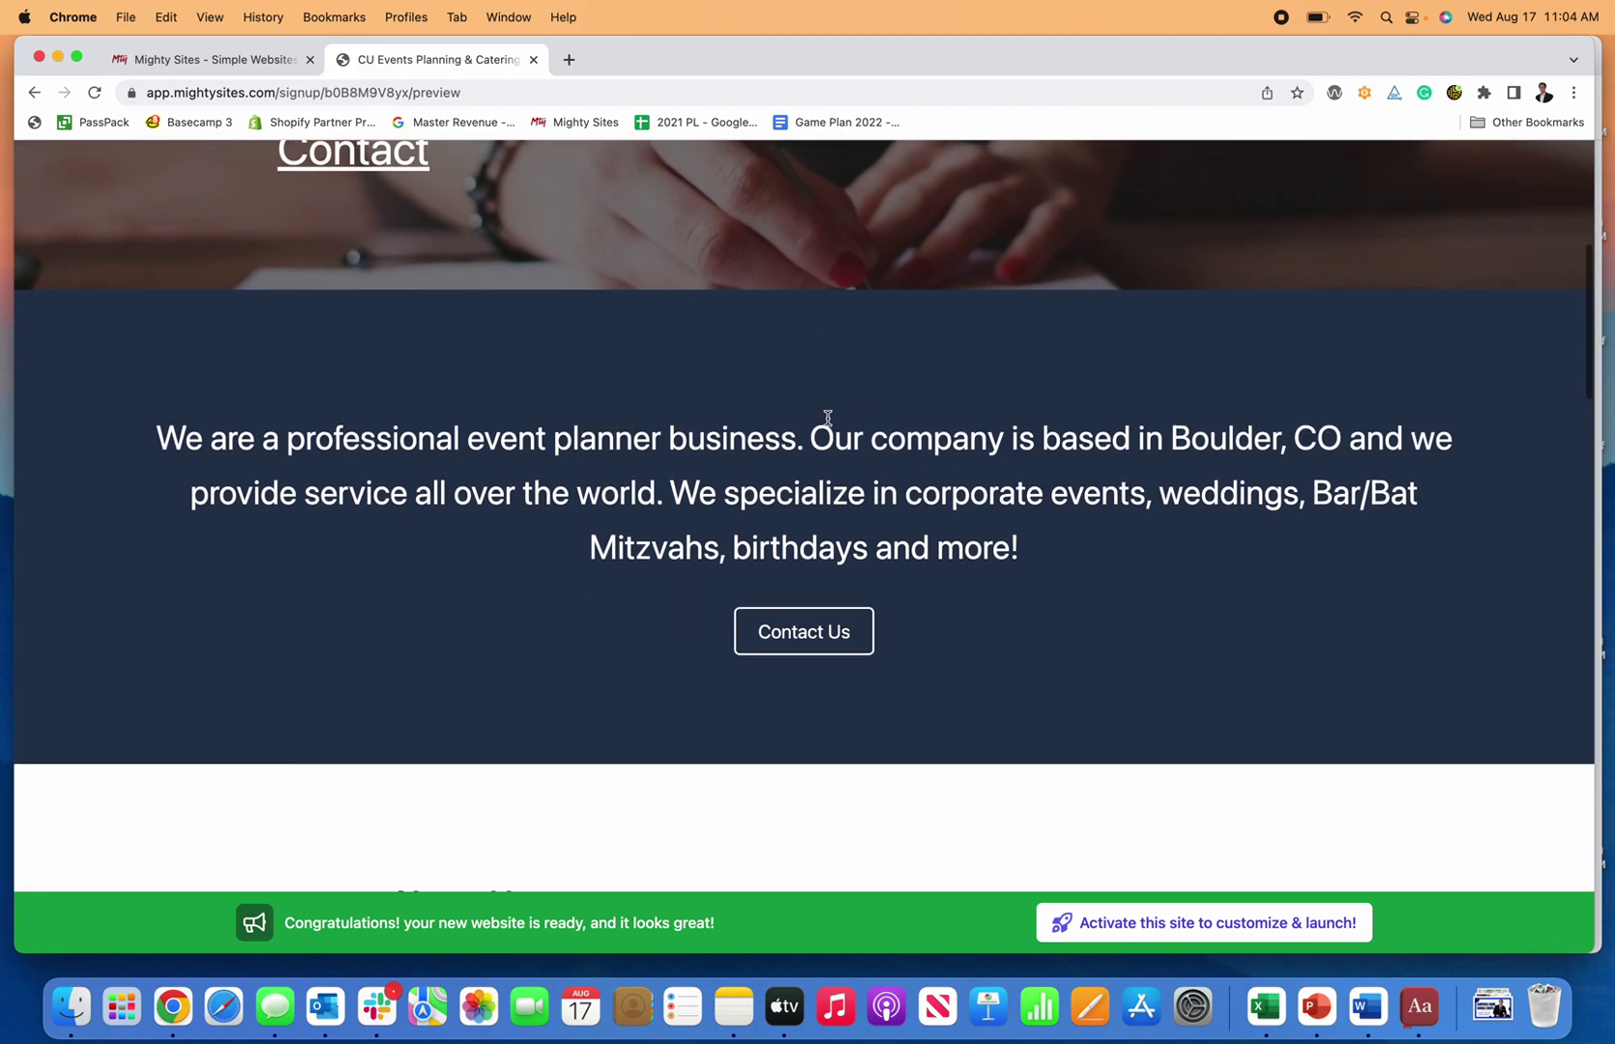
{"action": "scroll", "coordinate": [827, 417], "scroll_direction": "up", "scroll_amount": 9}
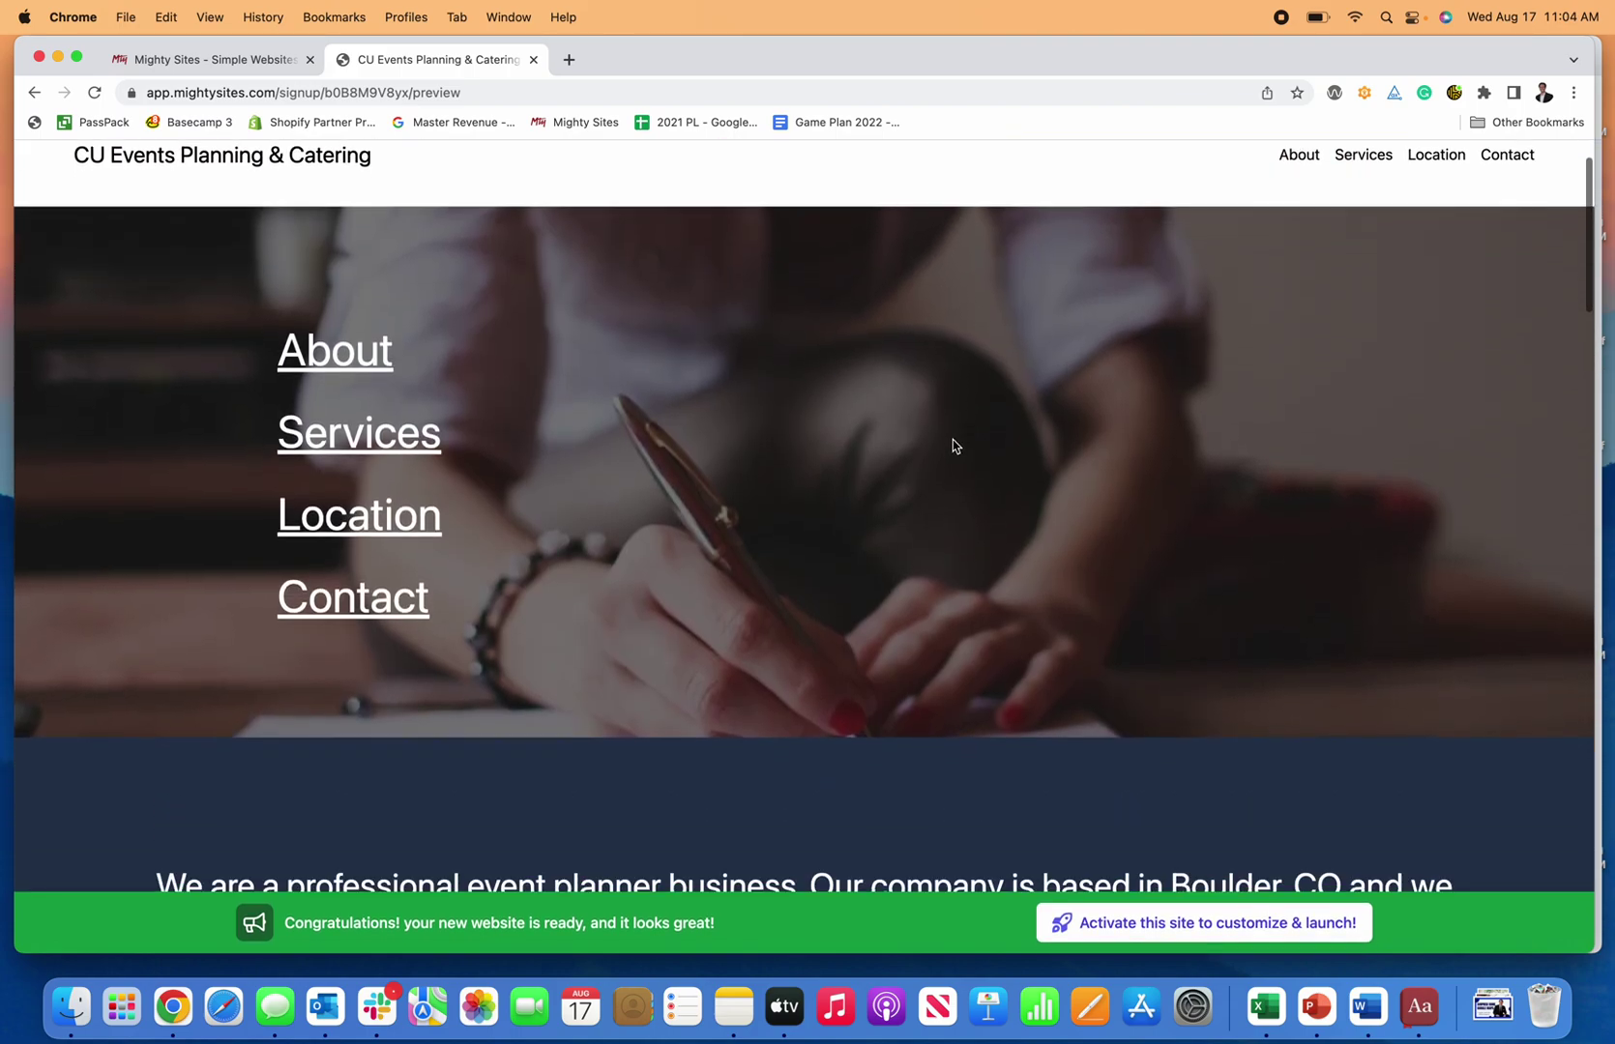
{"action": "scroll", "coordinate": [952, 445], "scroll_direction": "down", "scroll_amount": 8}
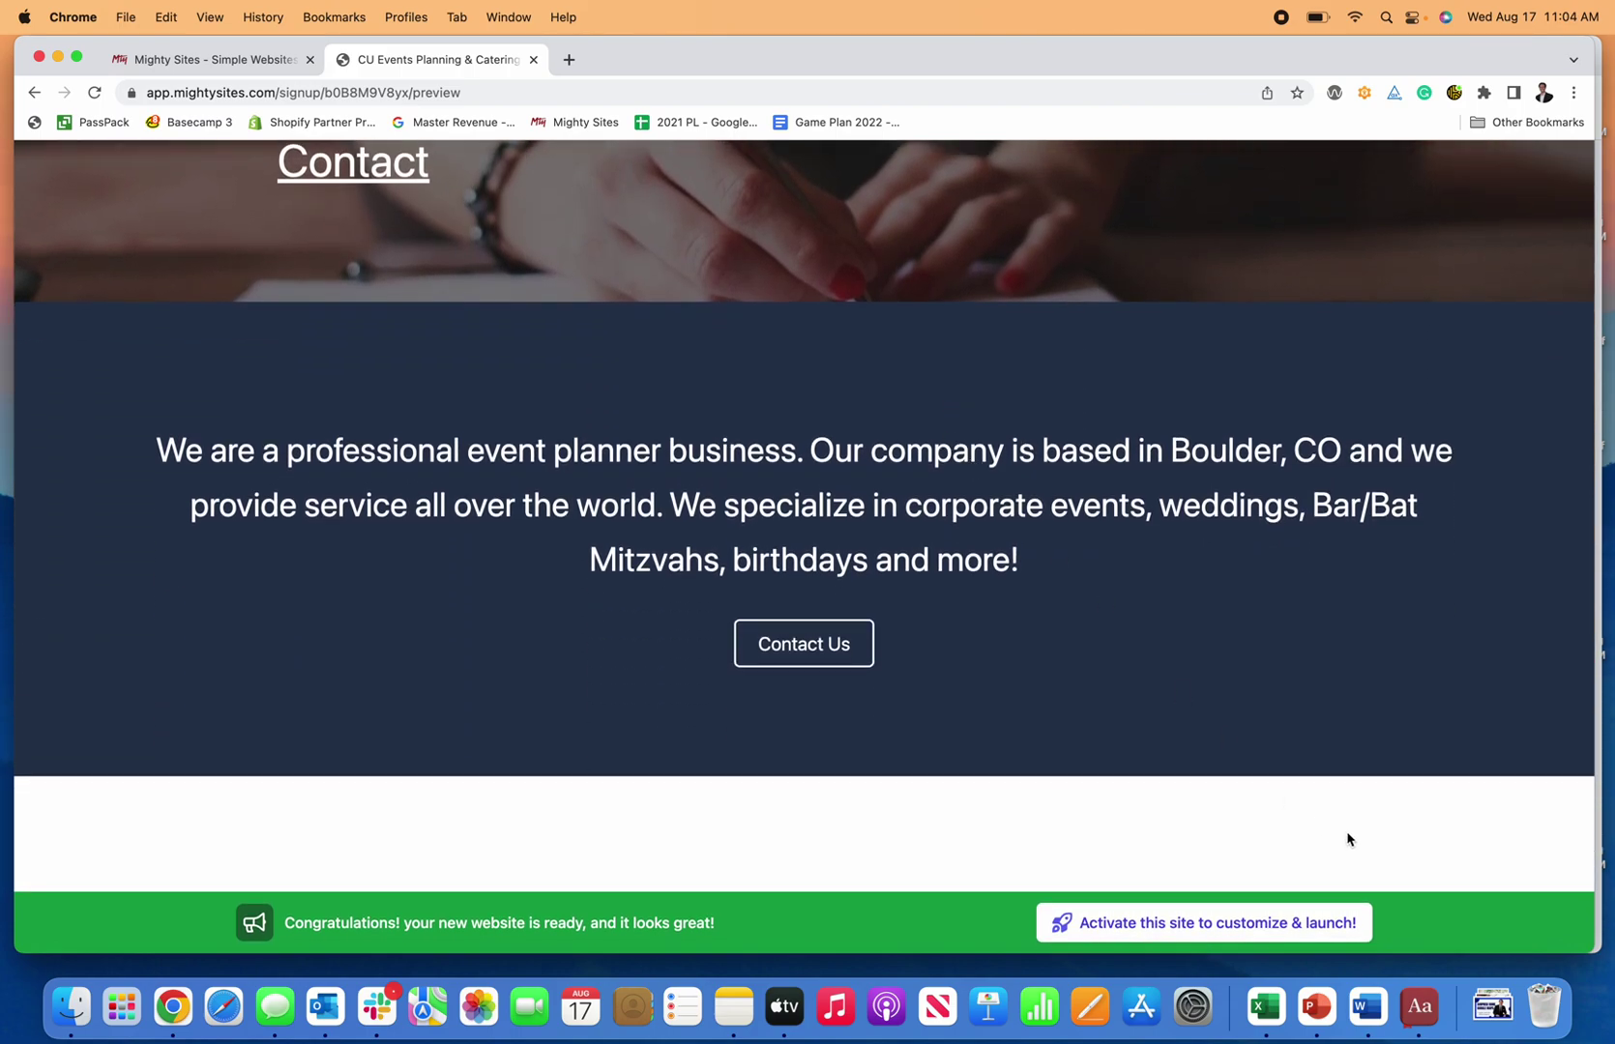
Activate the site so it goes live at cueventsplanningcatering.mightysites.com.
{"action": "left_click", "coordinate": [1146, 924]}
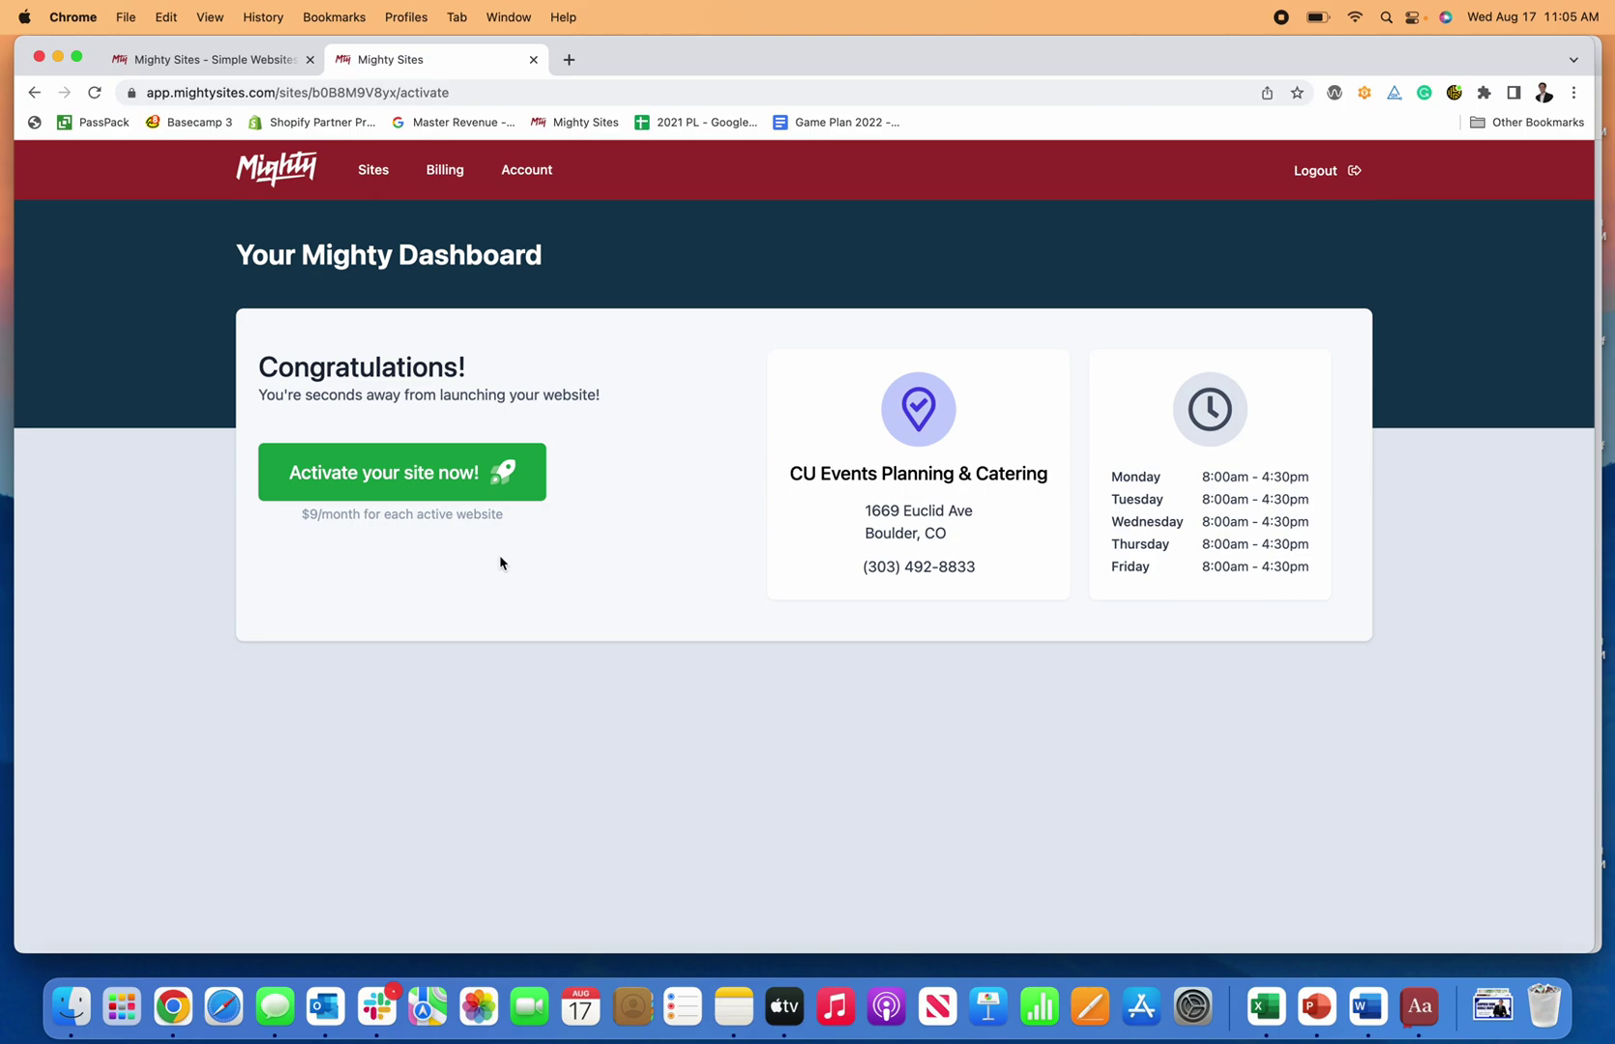
{"action": "left_click", "coordinate": [448, 489]}
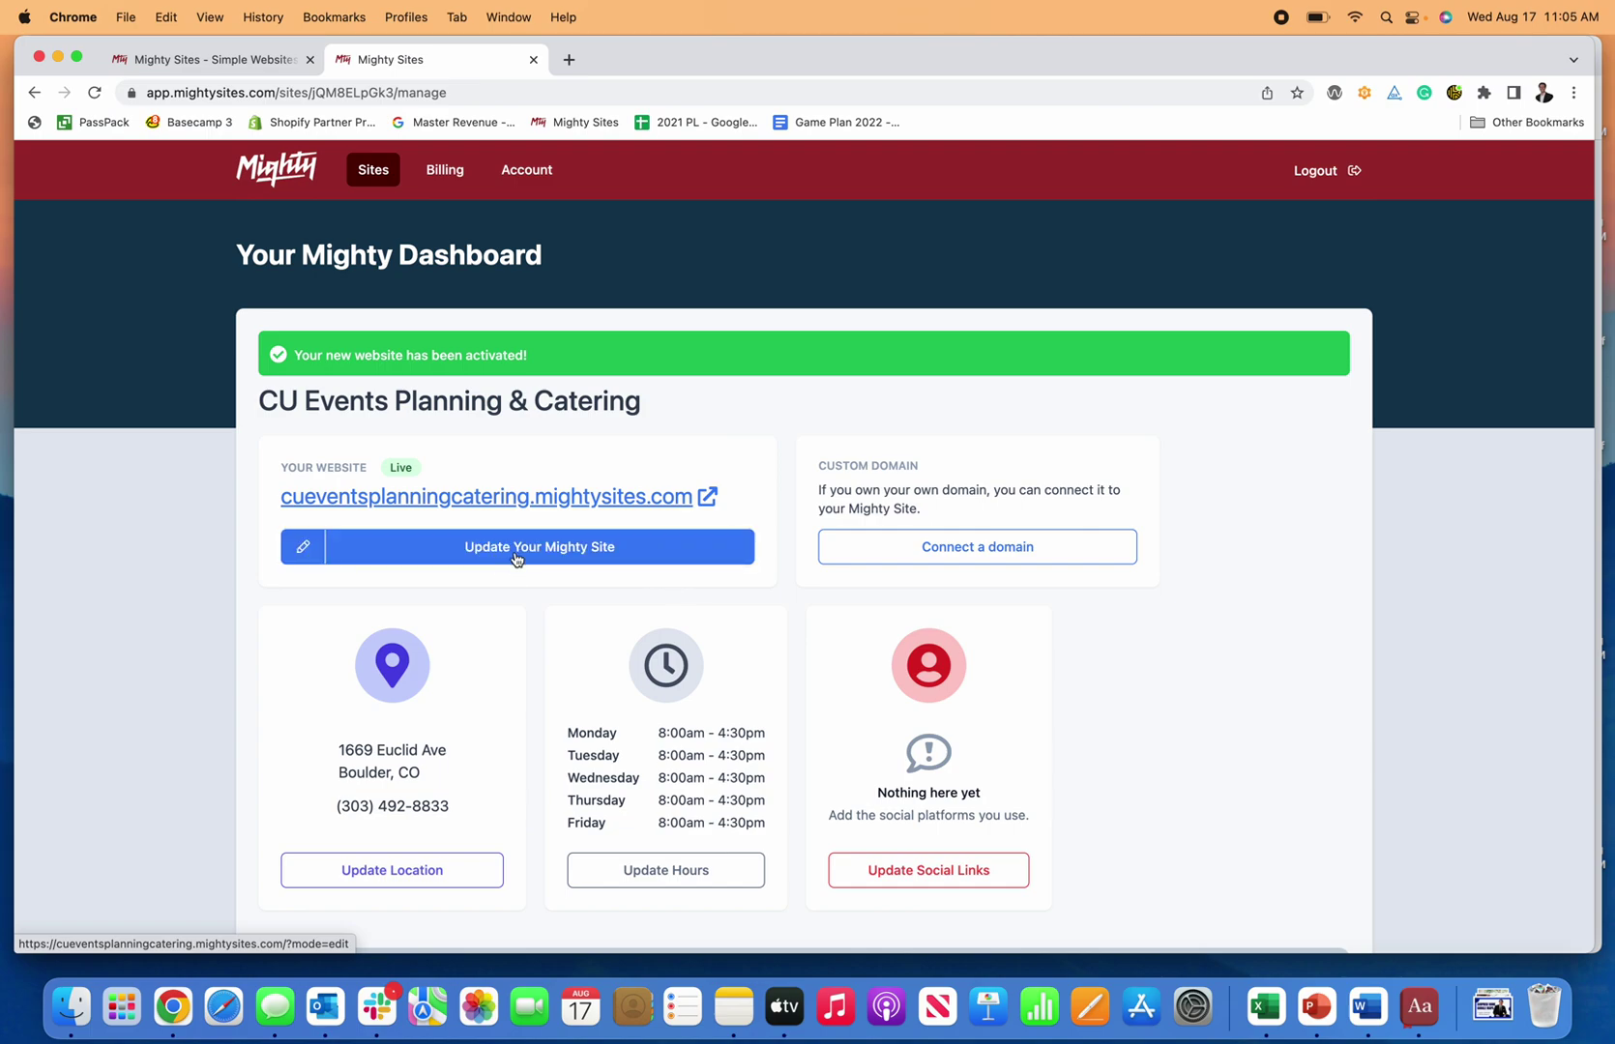
{"action": "left_click", "coordinate": [516, 547]}
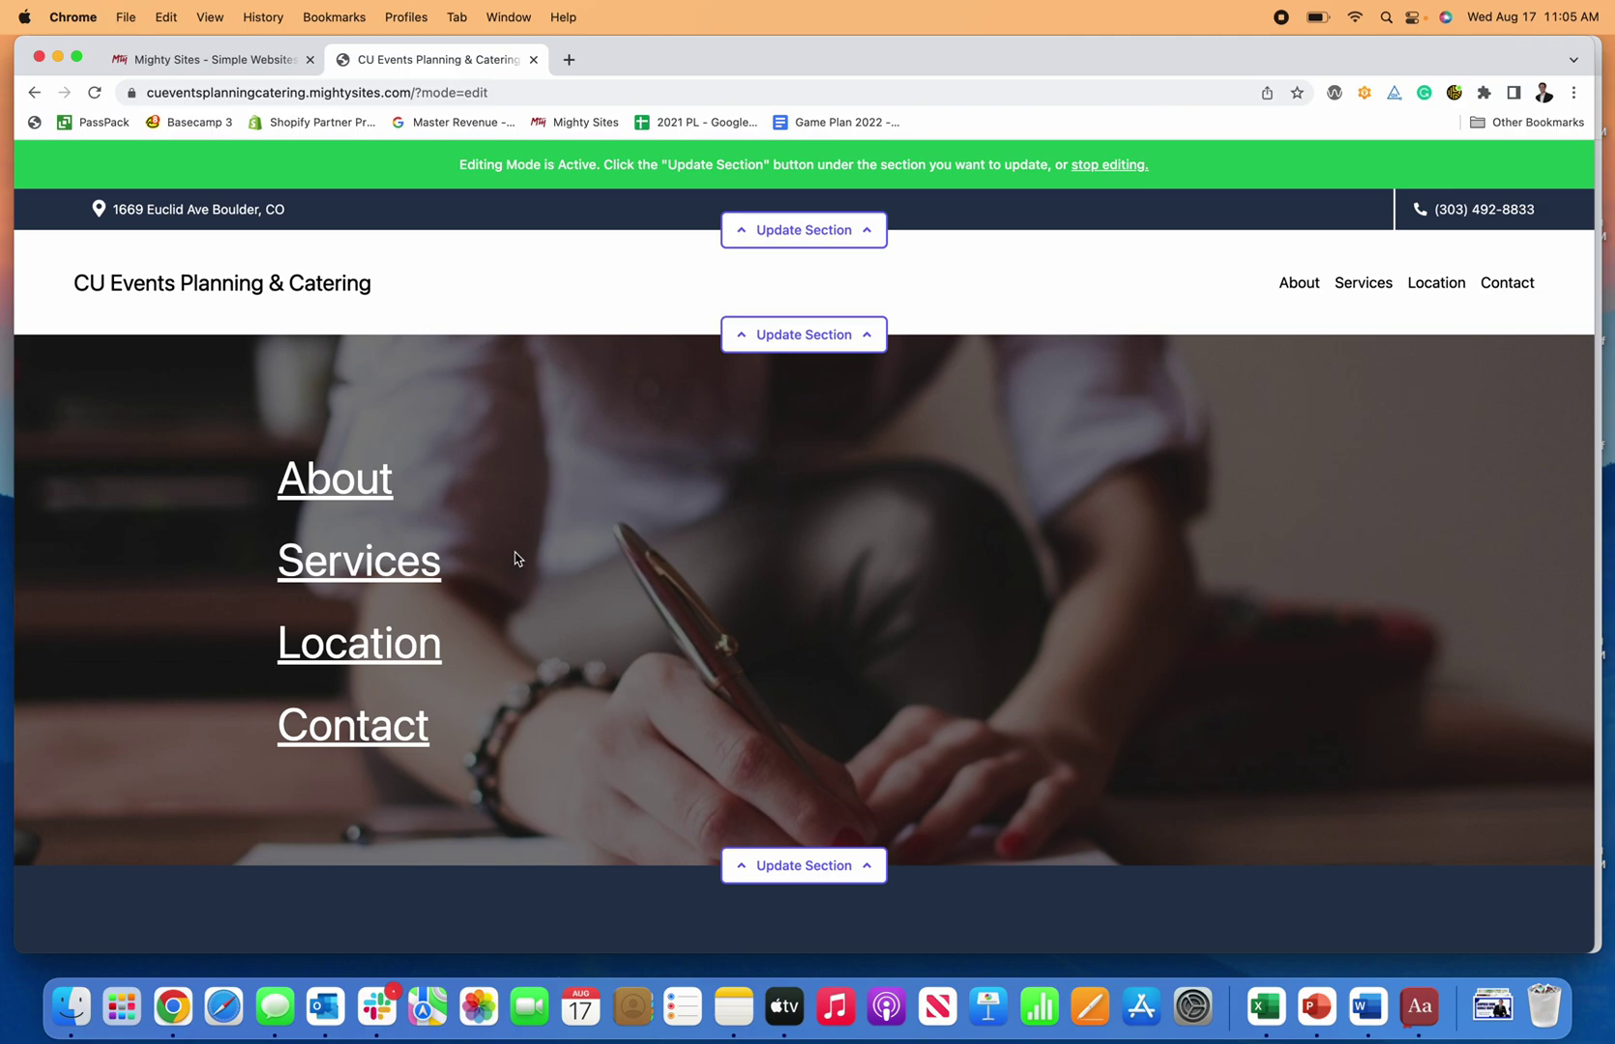
Delete the street address from the header location, leaving only Boulder, CO.
{"action": "left_click", "coordinate": [785, 241]}
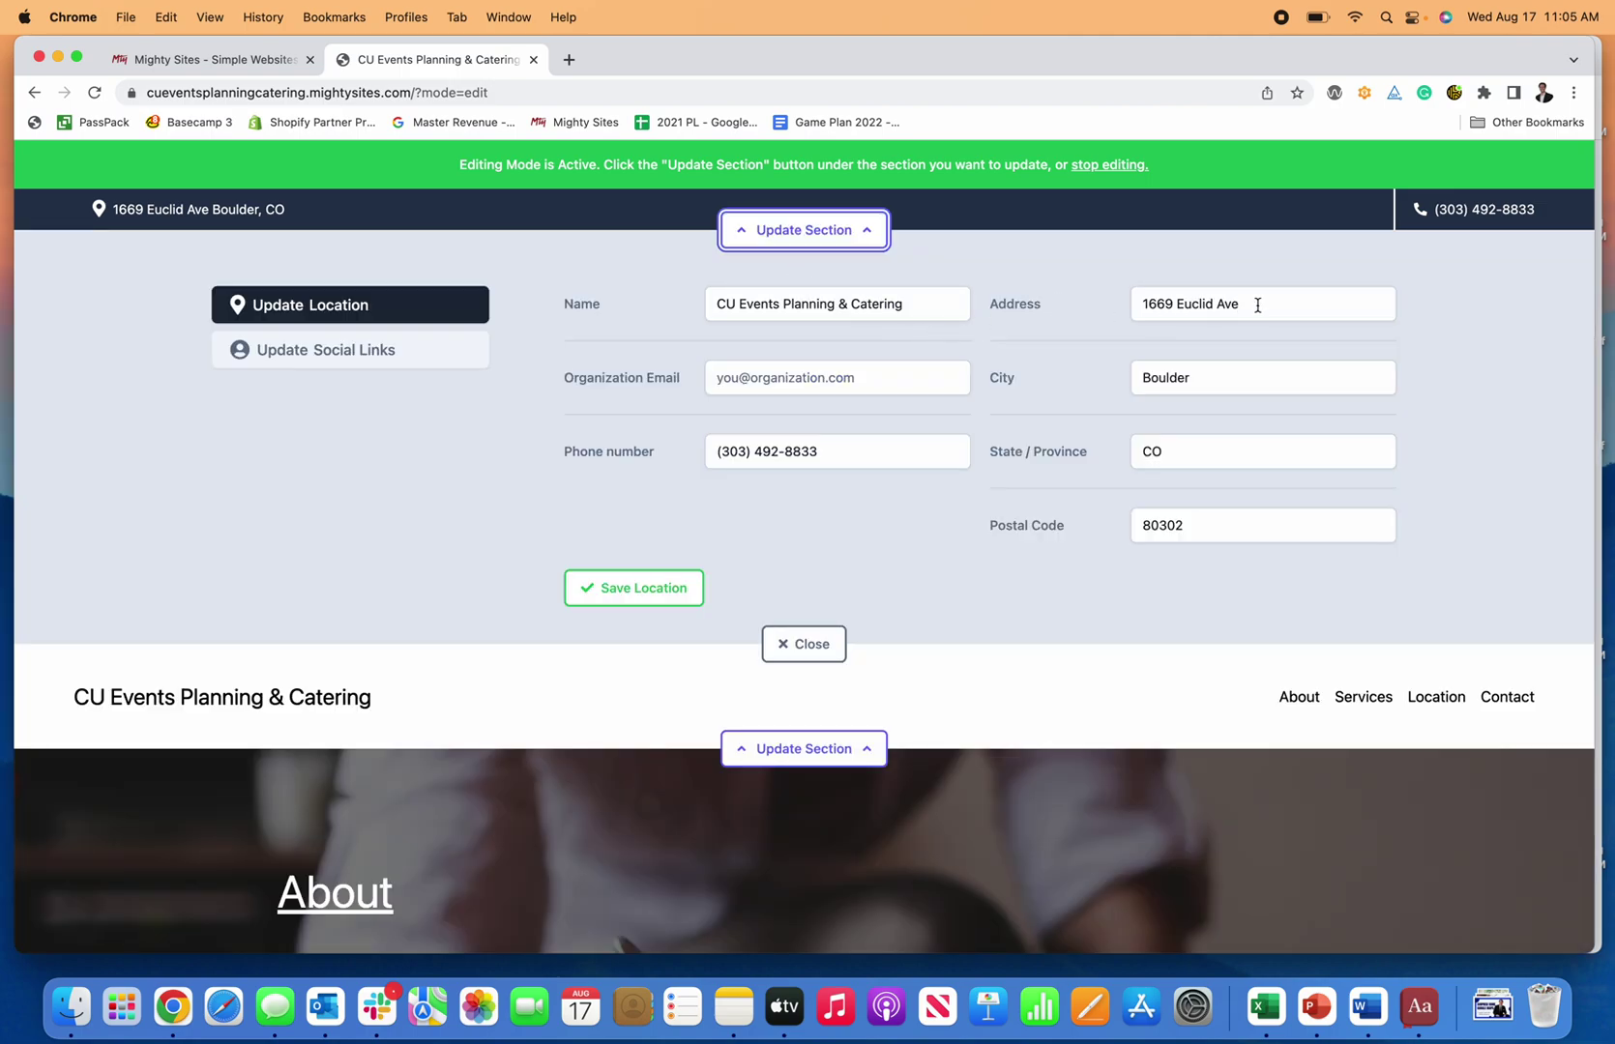
{"action": "left_click_drag", "start_coordinate": [1257, 306], "coordinate": [1129, 309]}
{"action": "key", "text": "BackSpace"}
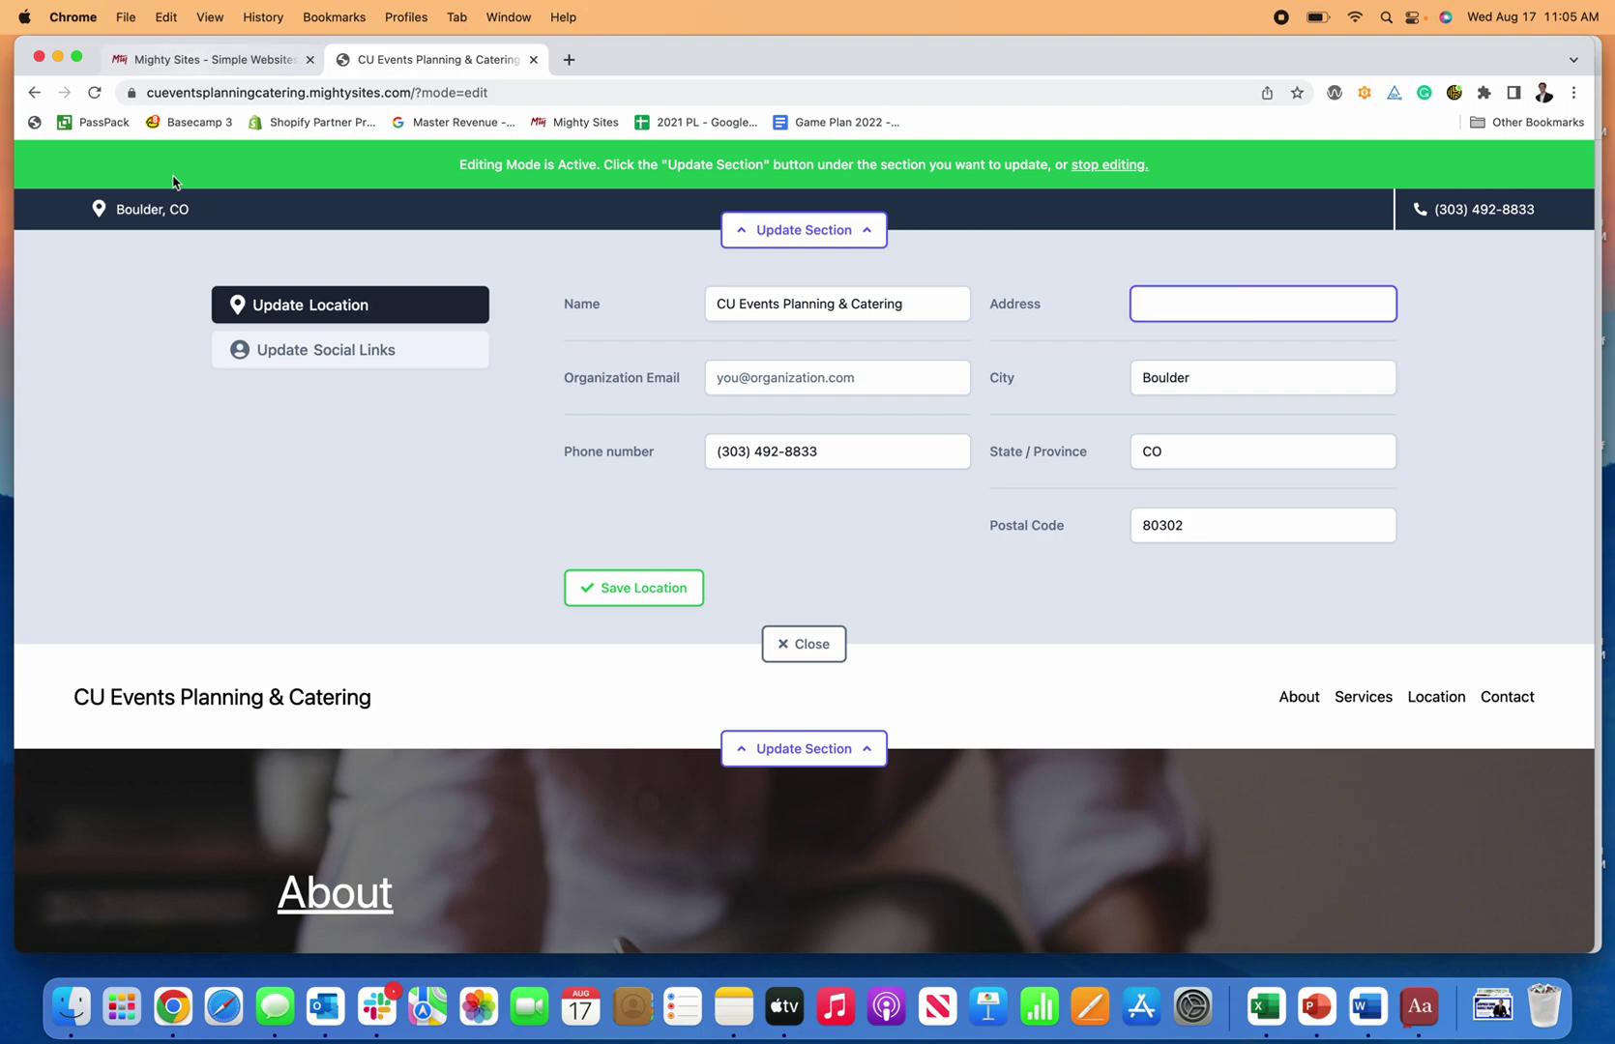
{"action": "left_click", "coordinate": [342, 355]}
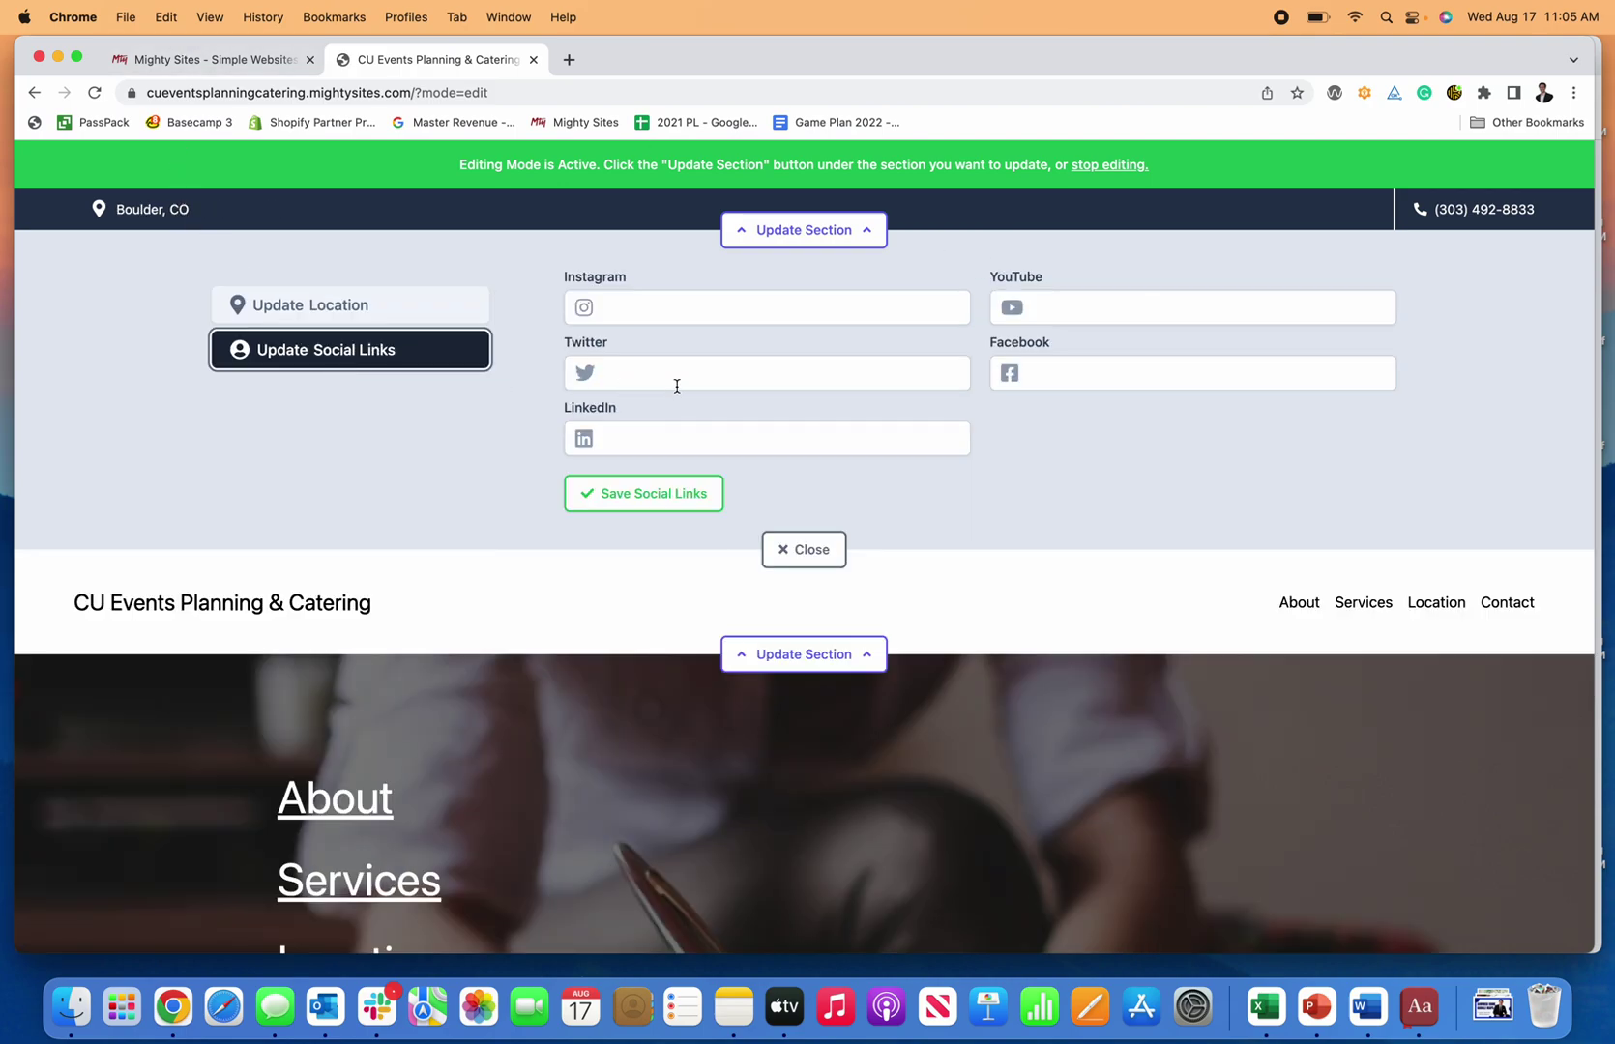
{"action": "left_click", "coordinate": [664, 372]}
{"action": "type", "text": "mig"}
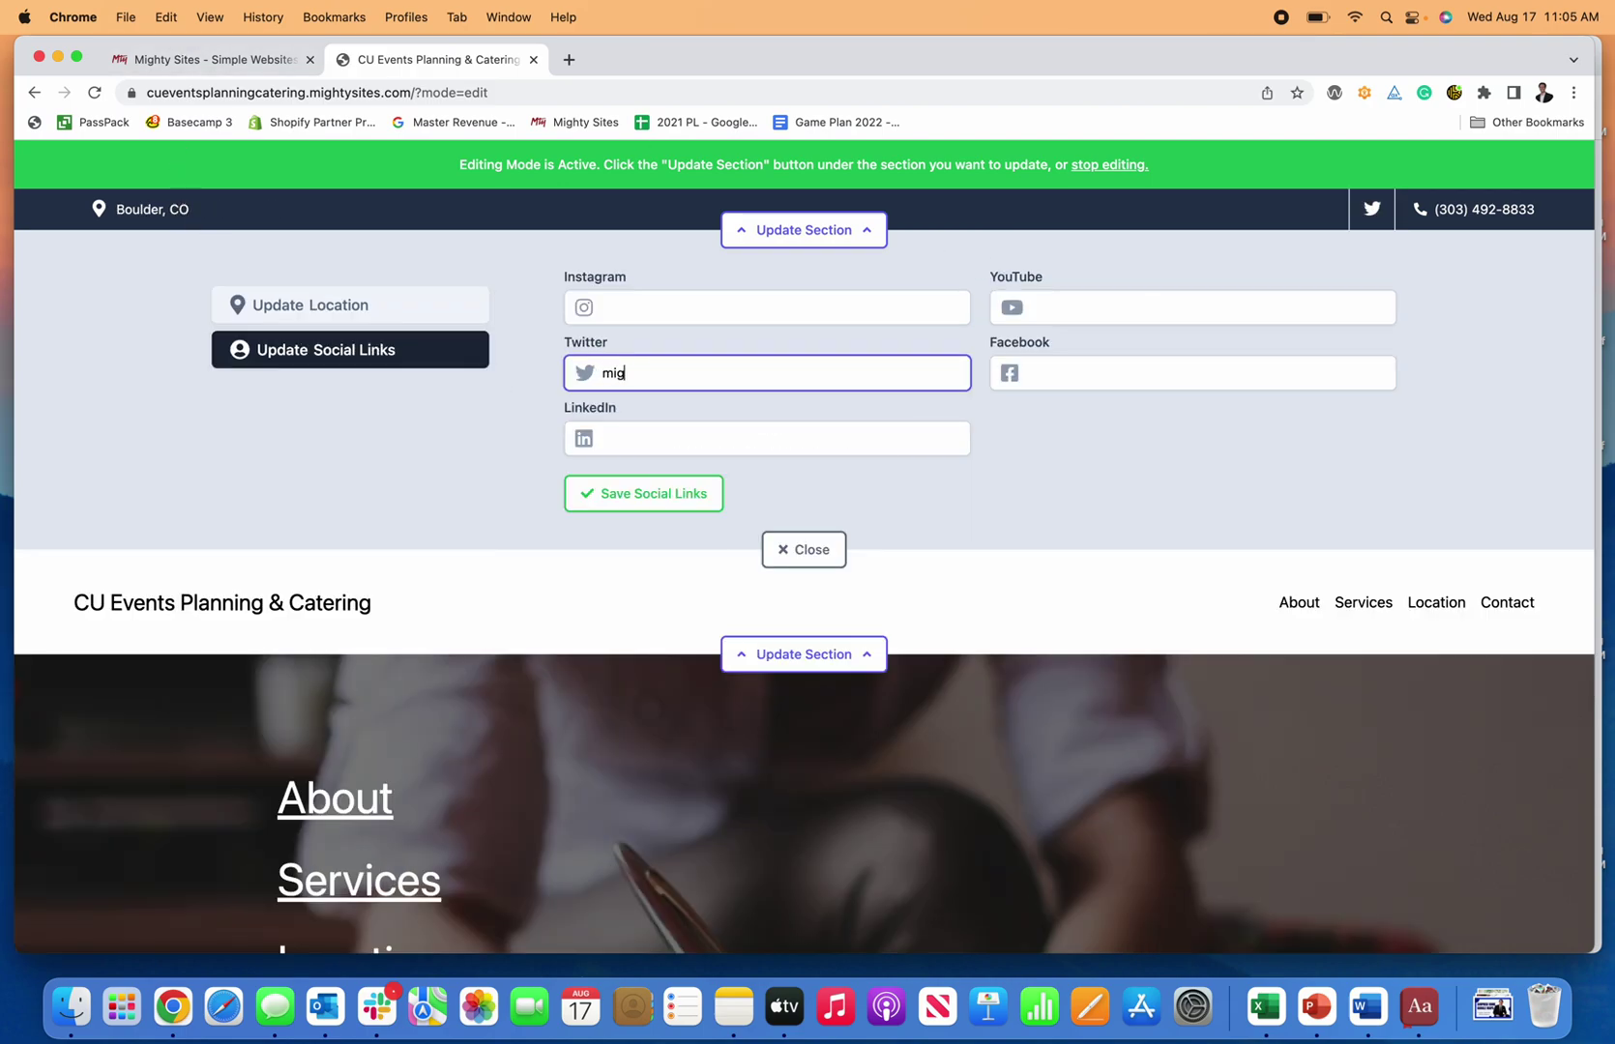
{"action": "key", "text": "BackSpace"}
{"action": "key", "text": "BackSpace"}
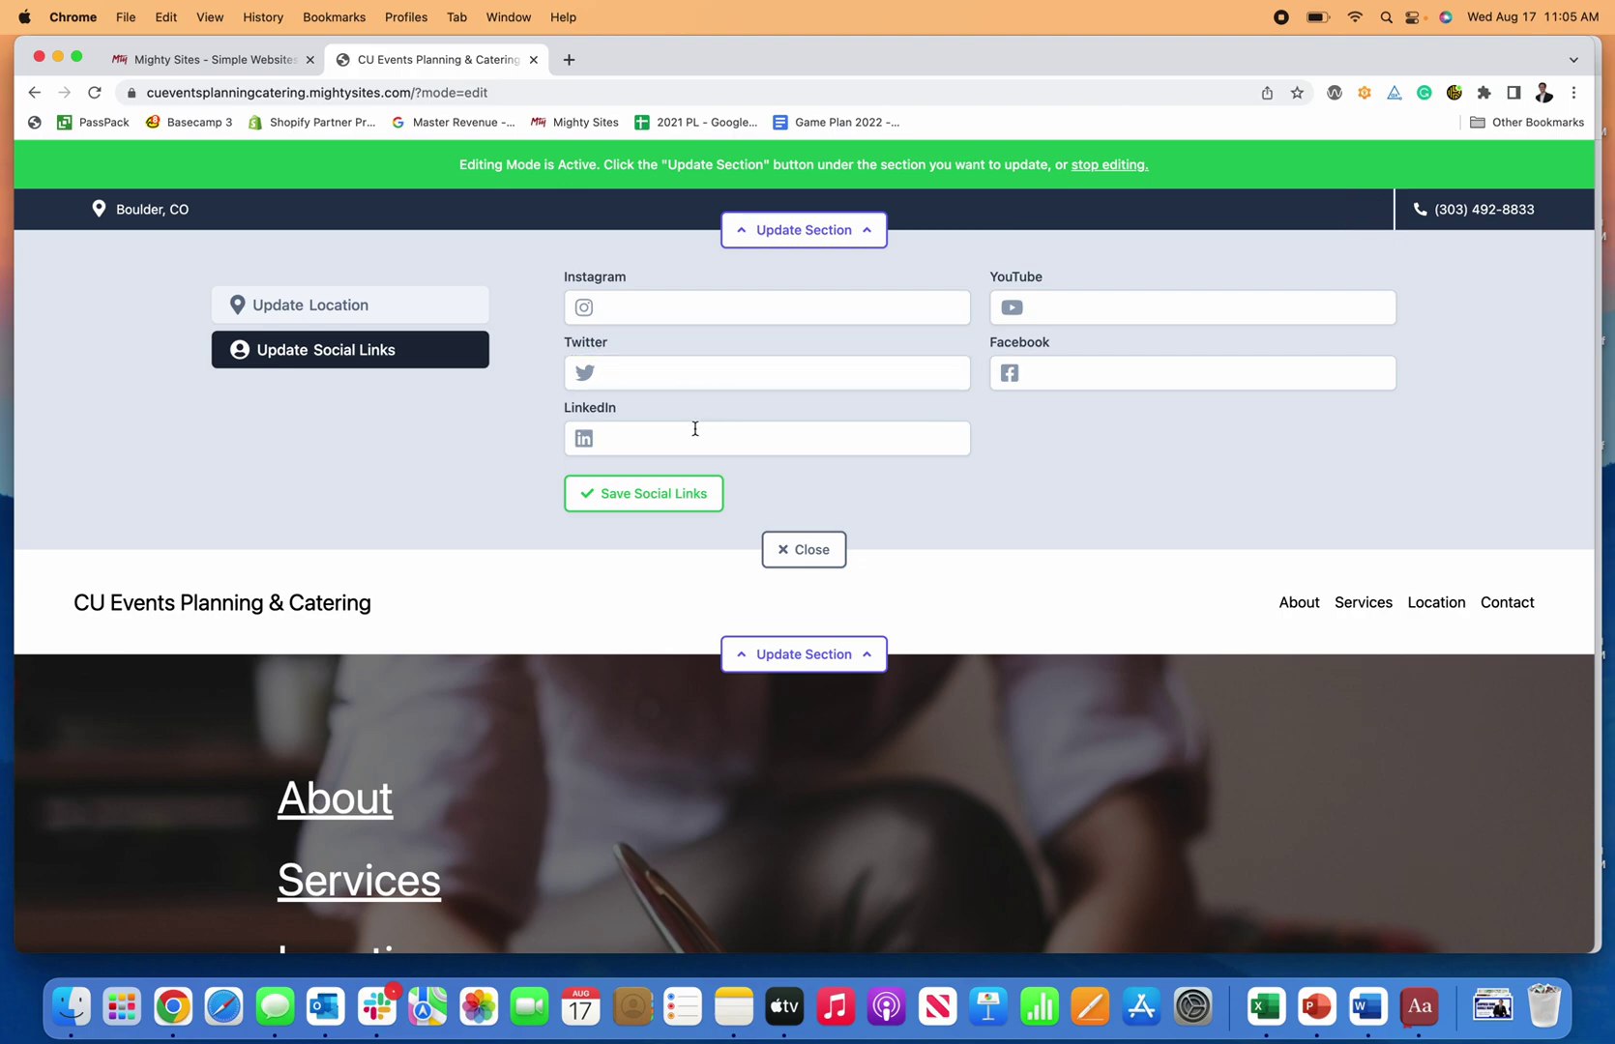
{"action": "left_click", "coordinate": [692, 429]}
{"action": "left_click", "coordinate": [688, 378]}
{"action": "left_click", "coordinate": [735, 417]}
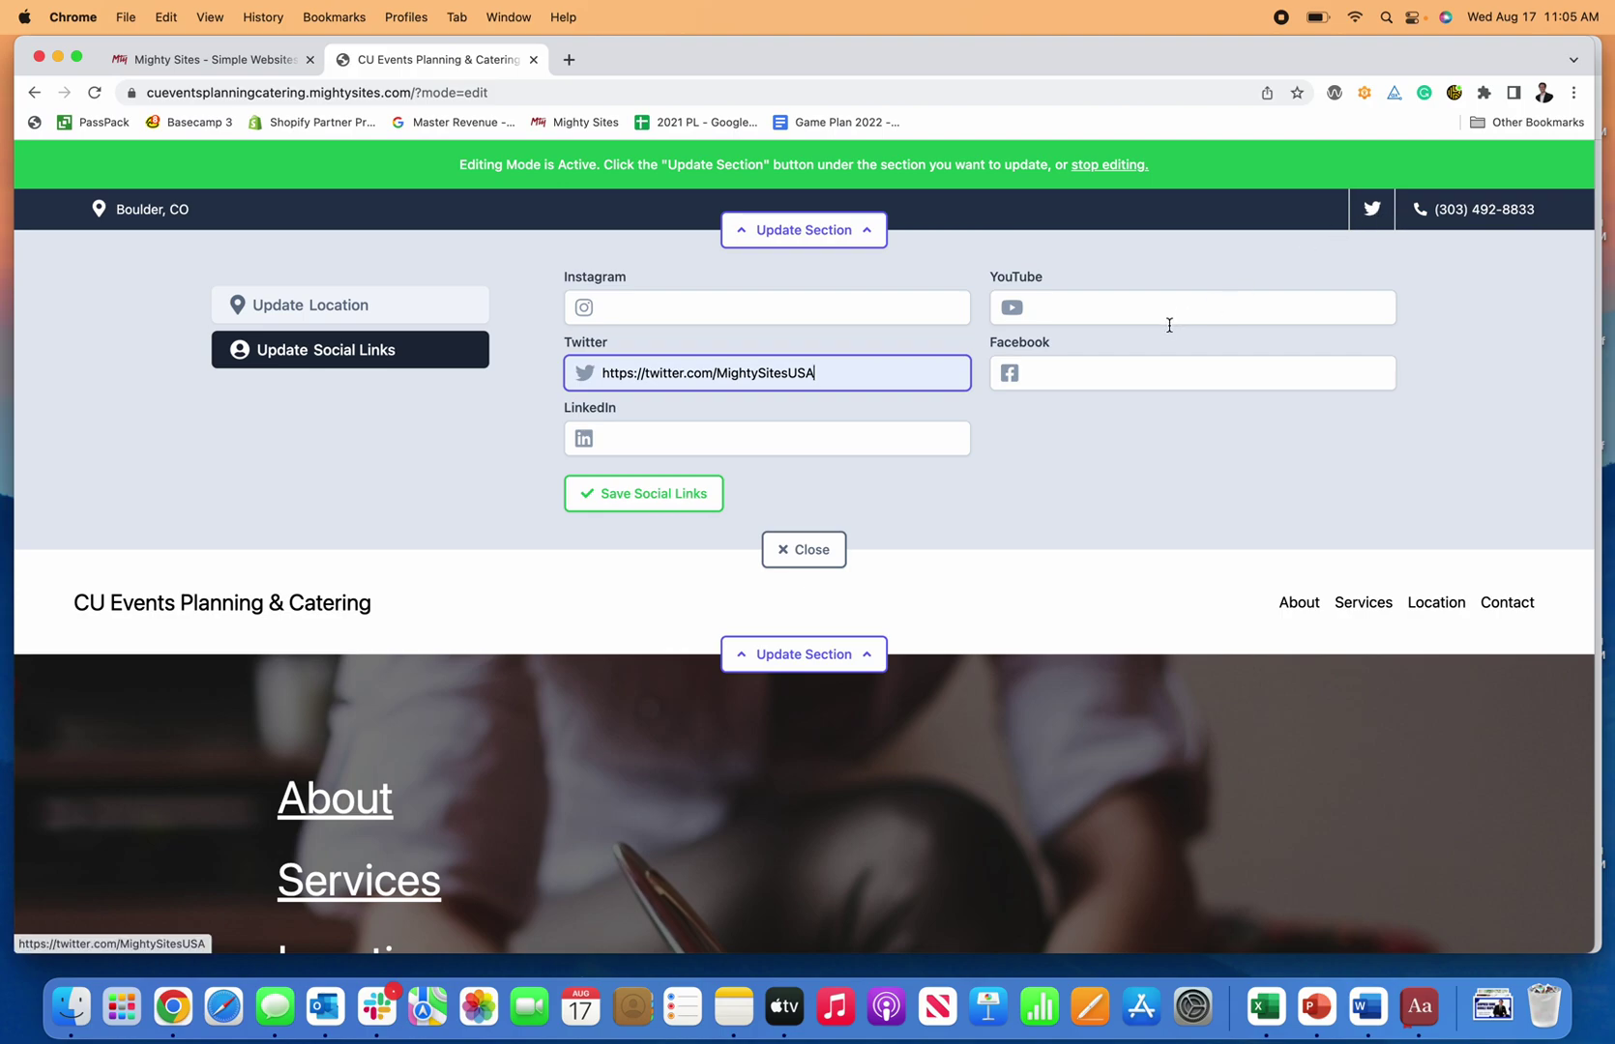
{"action": "left_click", "coordinate": [774, 311]}
{"action": "left_click", "coordinate": [1074, 385]}
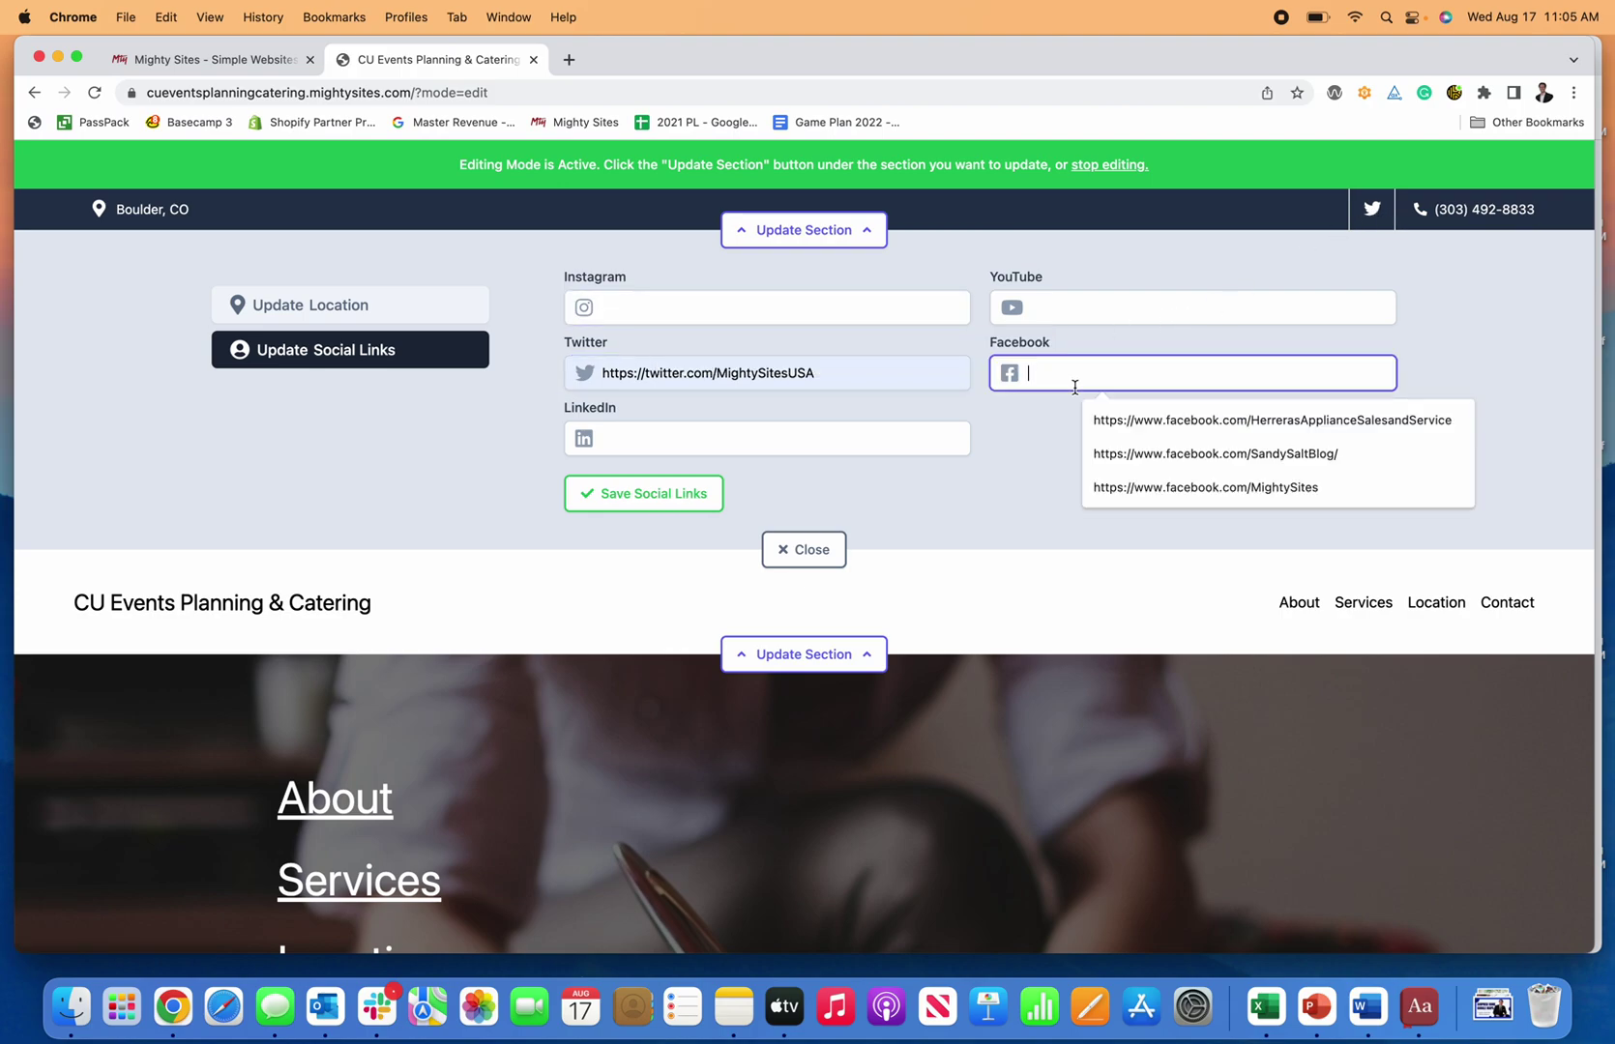
{"action": "left_click", "coordinate": [861, 429]}
{"action": "left_click", "coordinate": [1020, 450]}
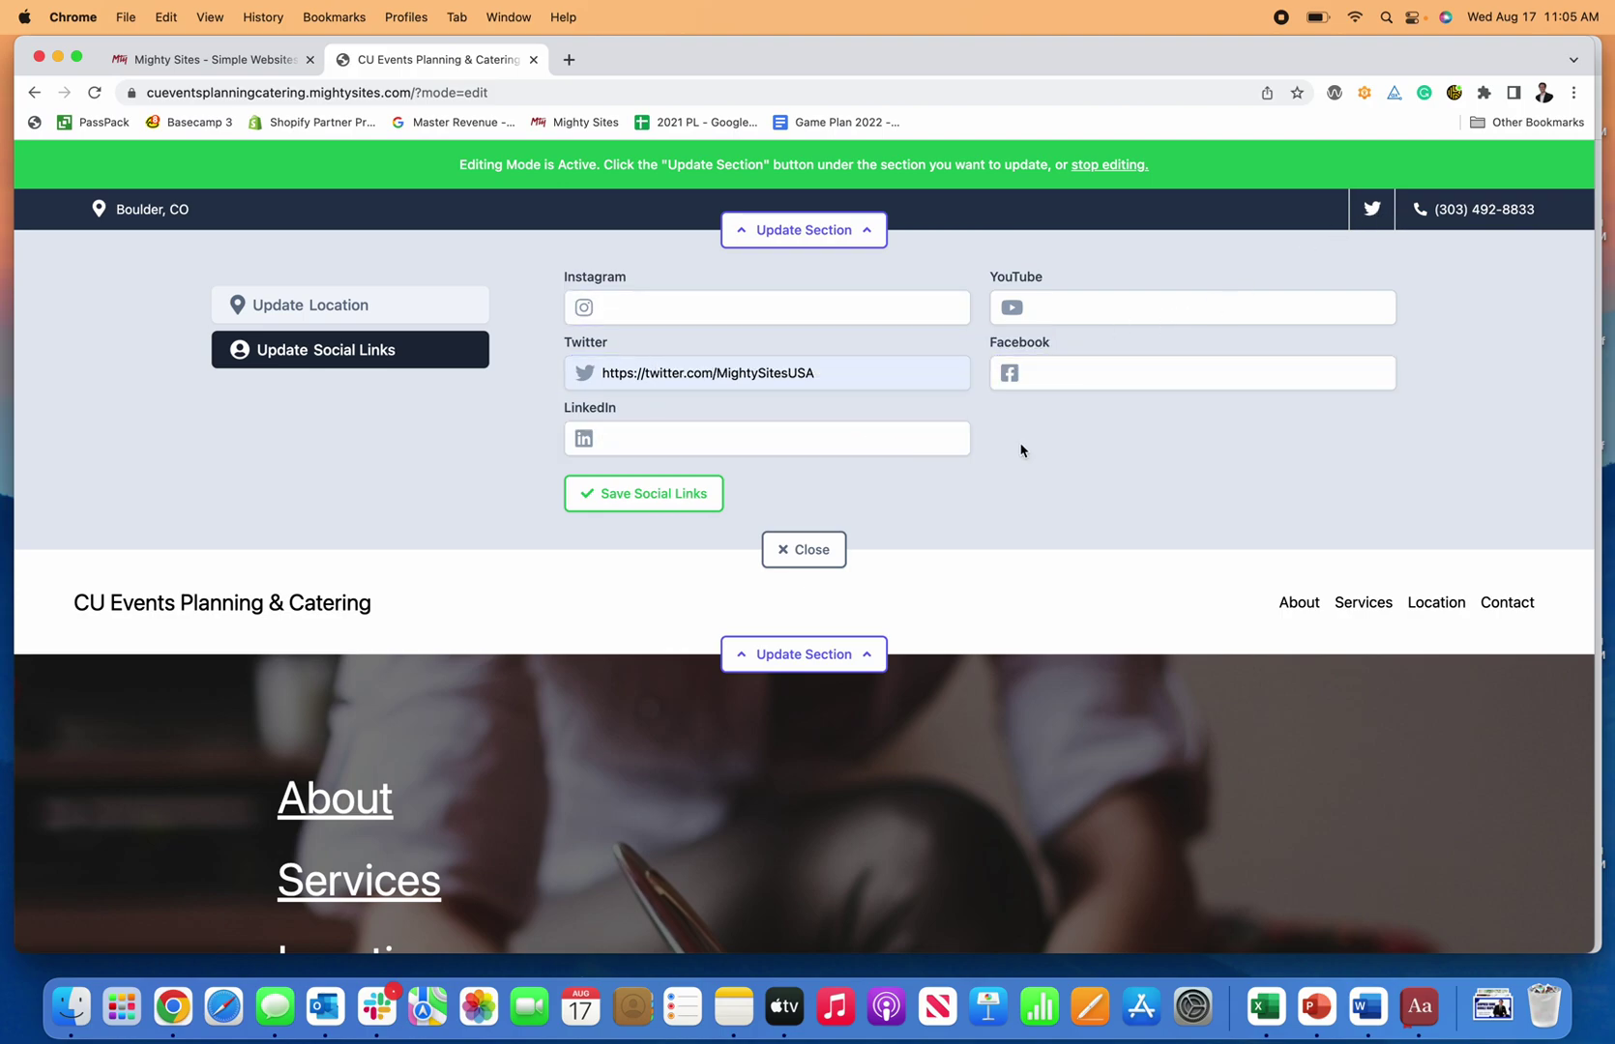
{"action": "left_click", "coordinate": [623, 493]}
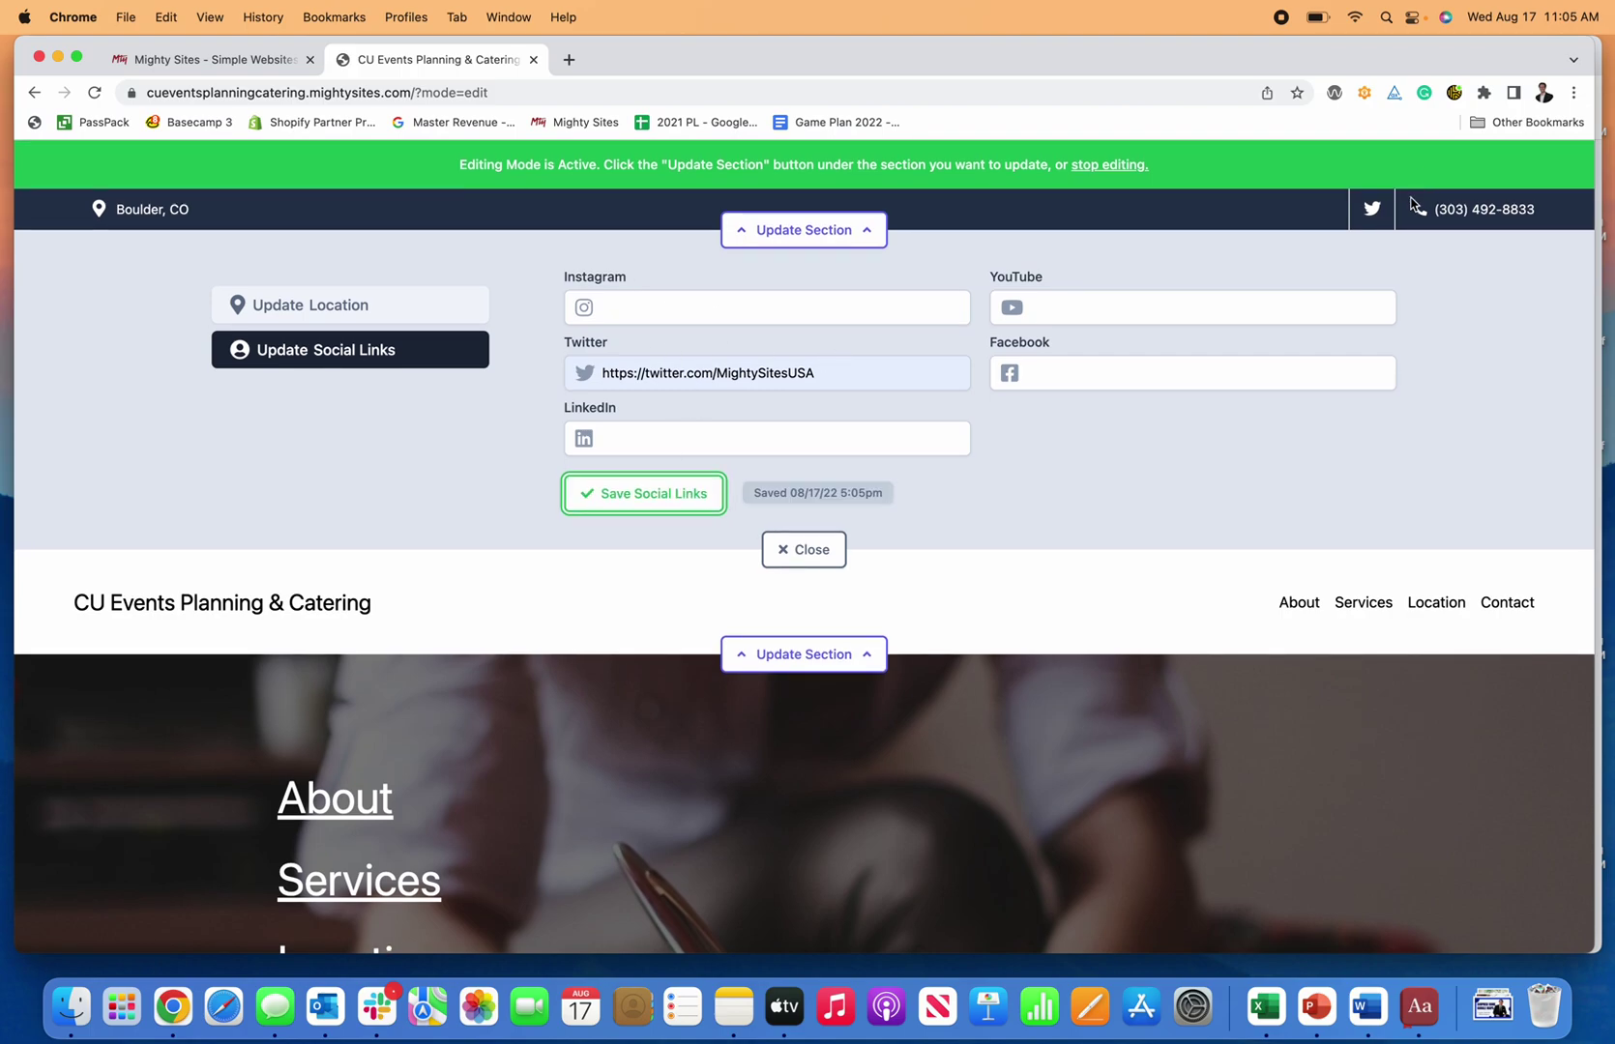
Save the location changes and close the location editor.
{"action": "left_click", "coordinate": [351, 312]}
{"action": "left_click", "coordinate": [688, 588]}
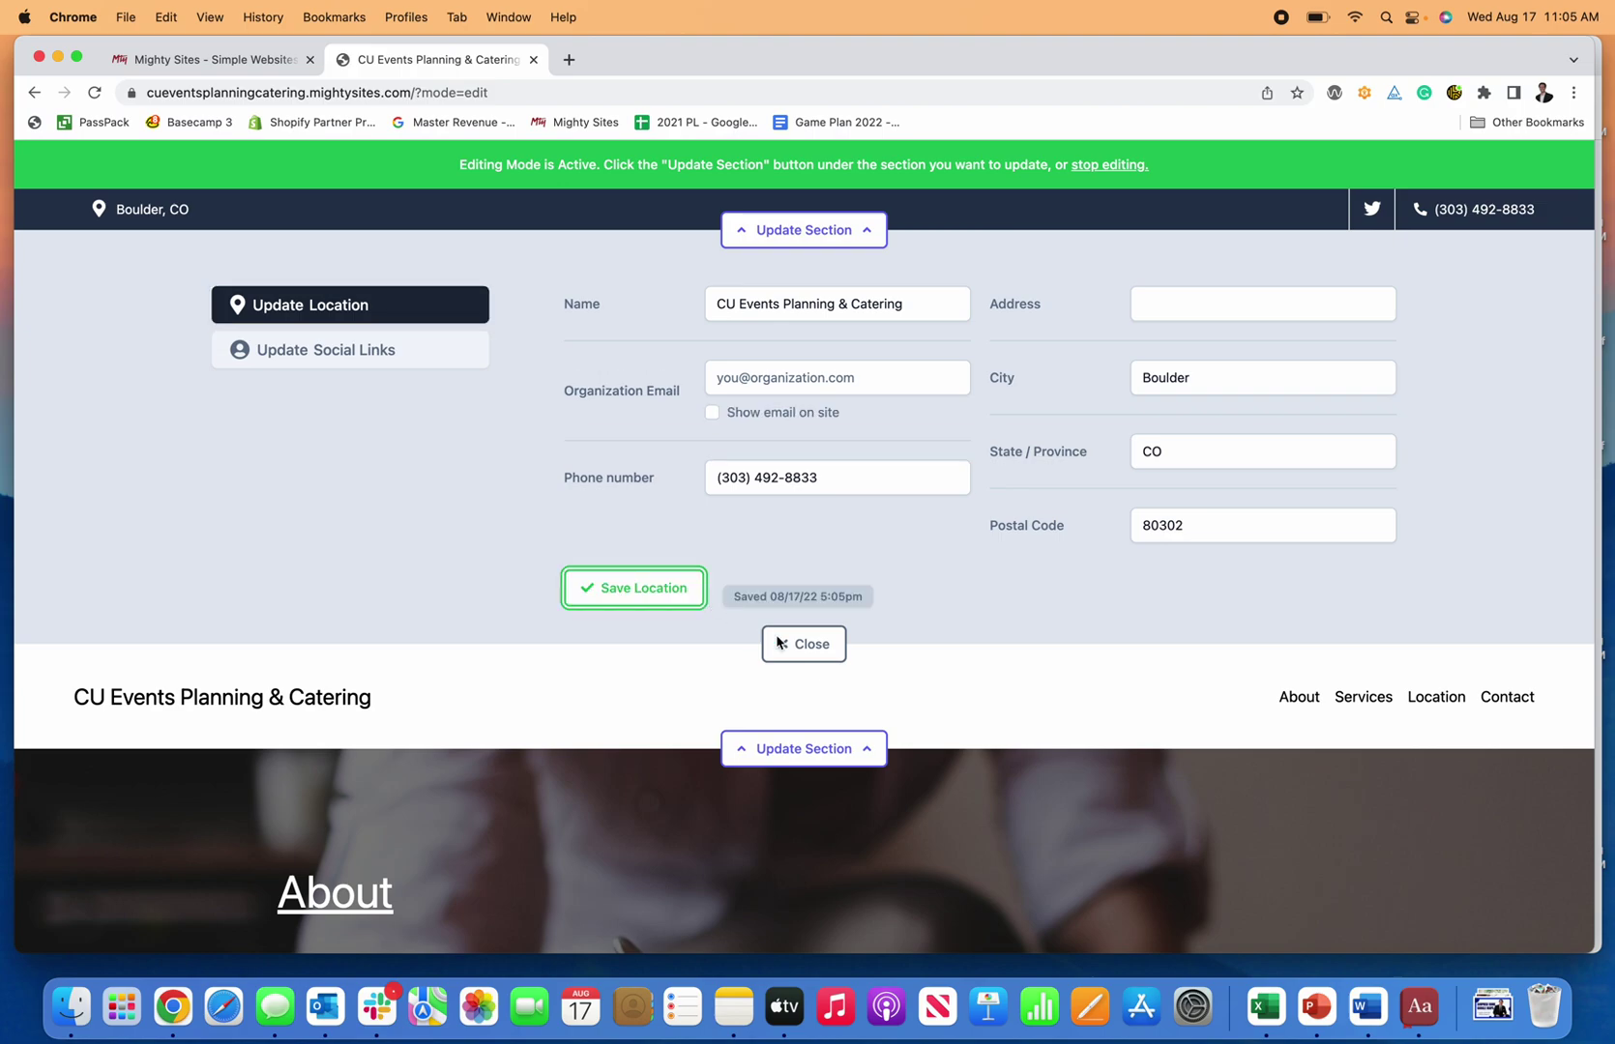
{"action": "left_click", "coordinate": [803, 643]}
{"action": "scroll", "coordinate": [832, 654], "scroll_direction": "down", "scroll_amount": 2}
Look through the link options for a new navigation menu item, then cancel without adding one.
{"action": "left_click", "coordinate": [806, 706]}
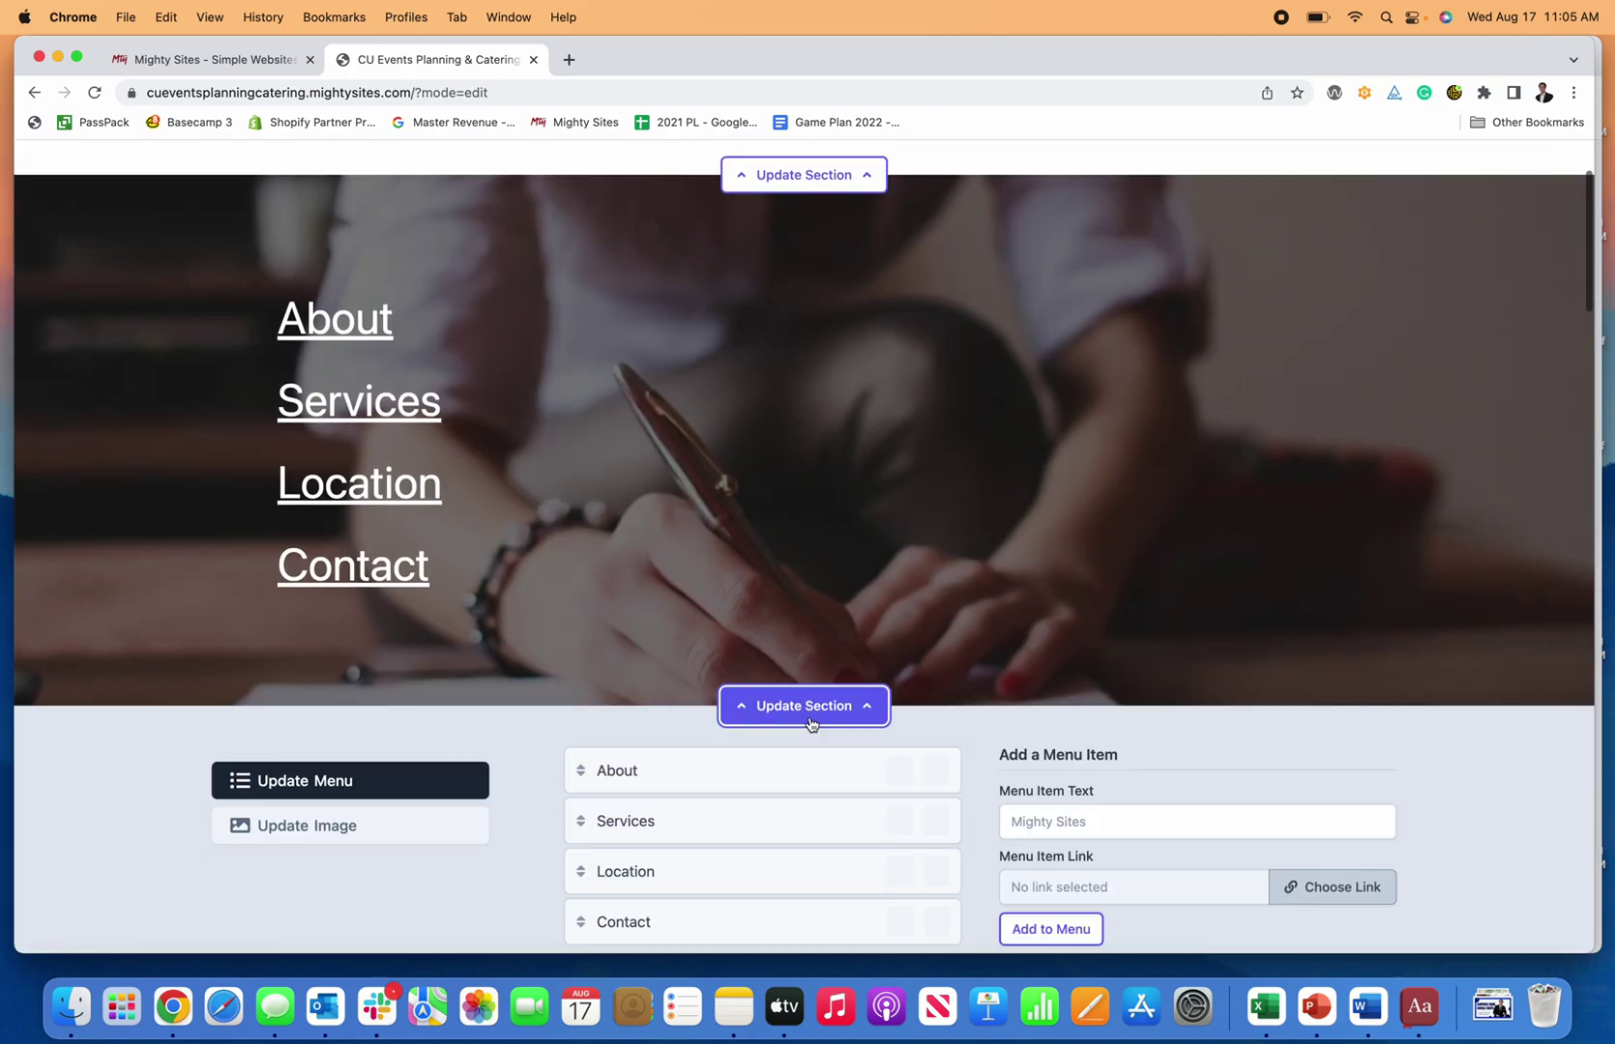
{"action": "scroll", "coordinate": [804, 707], "scroll_direction": "down", "scroll_amount": 5}
{"action": "scroll", "coordinate": [720, 450], "scroll_direction": "up", "scroll_amount": 4}
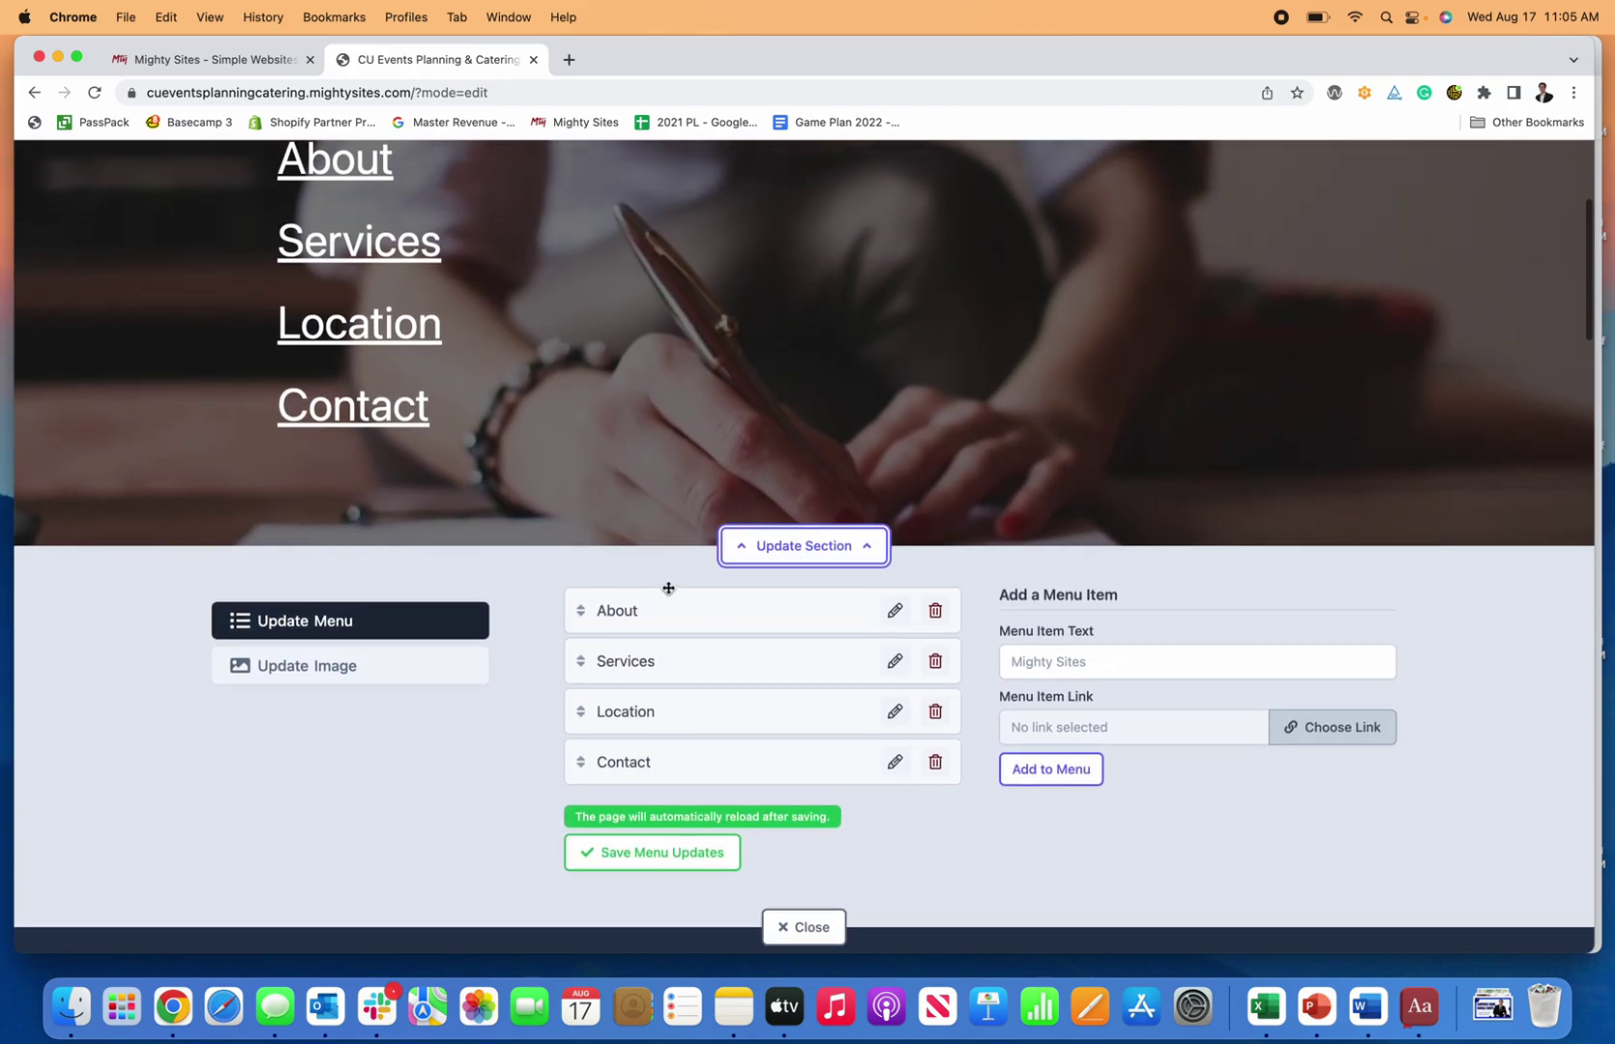
{"action": "mouse_move", "coordinate": [667, 607]}
{"action": "left_mouse_down"}
{"action": "mouse_move", "coordinate": [667, 727]}
{"action": "mouse_move", "coordinate": [664, 584]}
{"action": "left_mouse_up"}
{"action": "left_click", "coordinate": [1326, 722]}
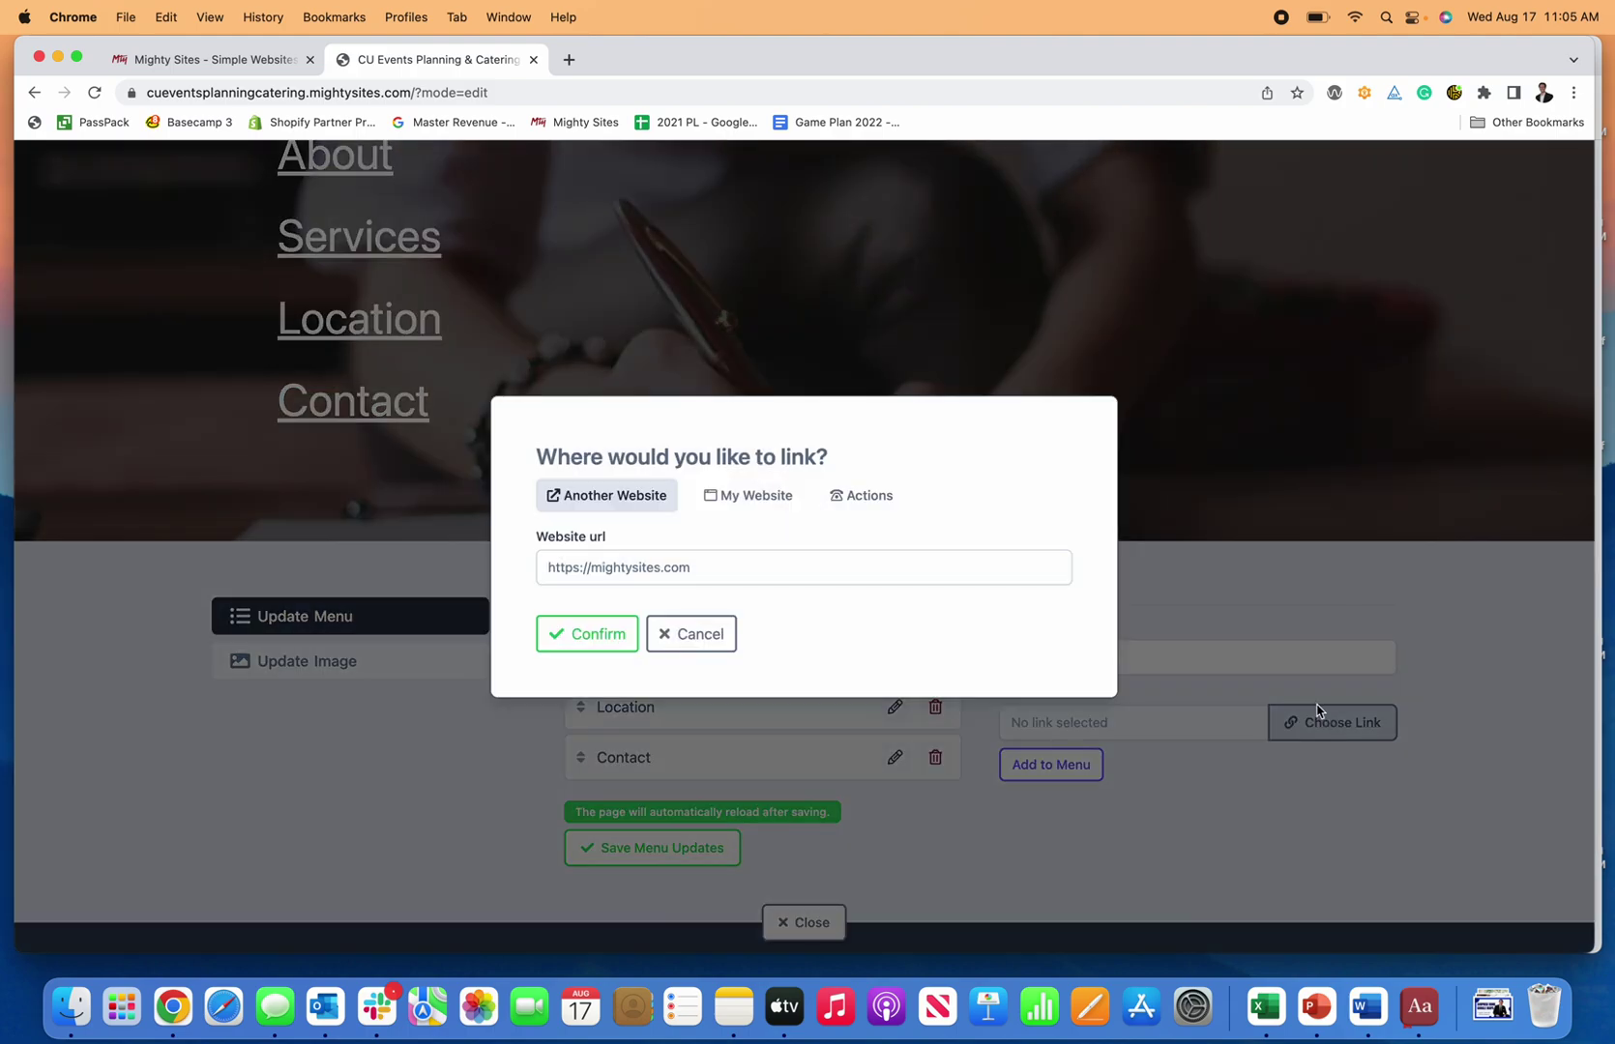
{"action": "left_click", "coordinate": [716, 497]}
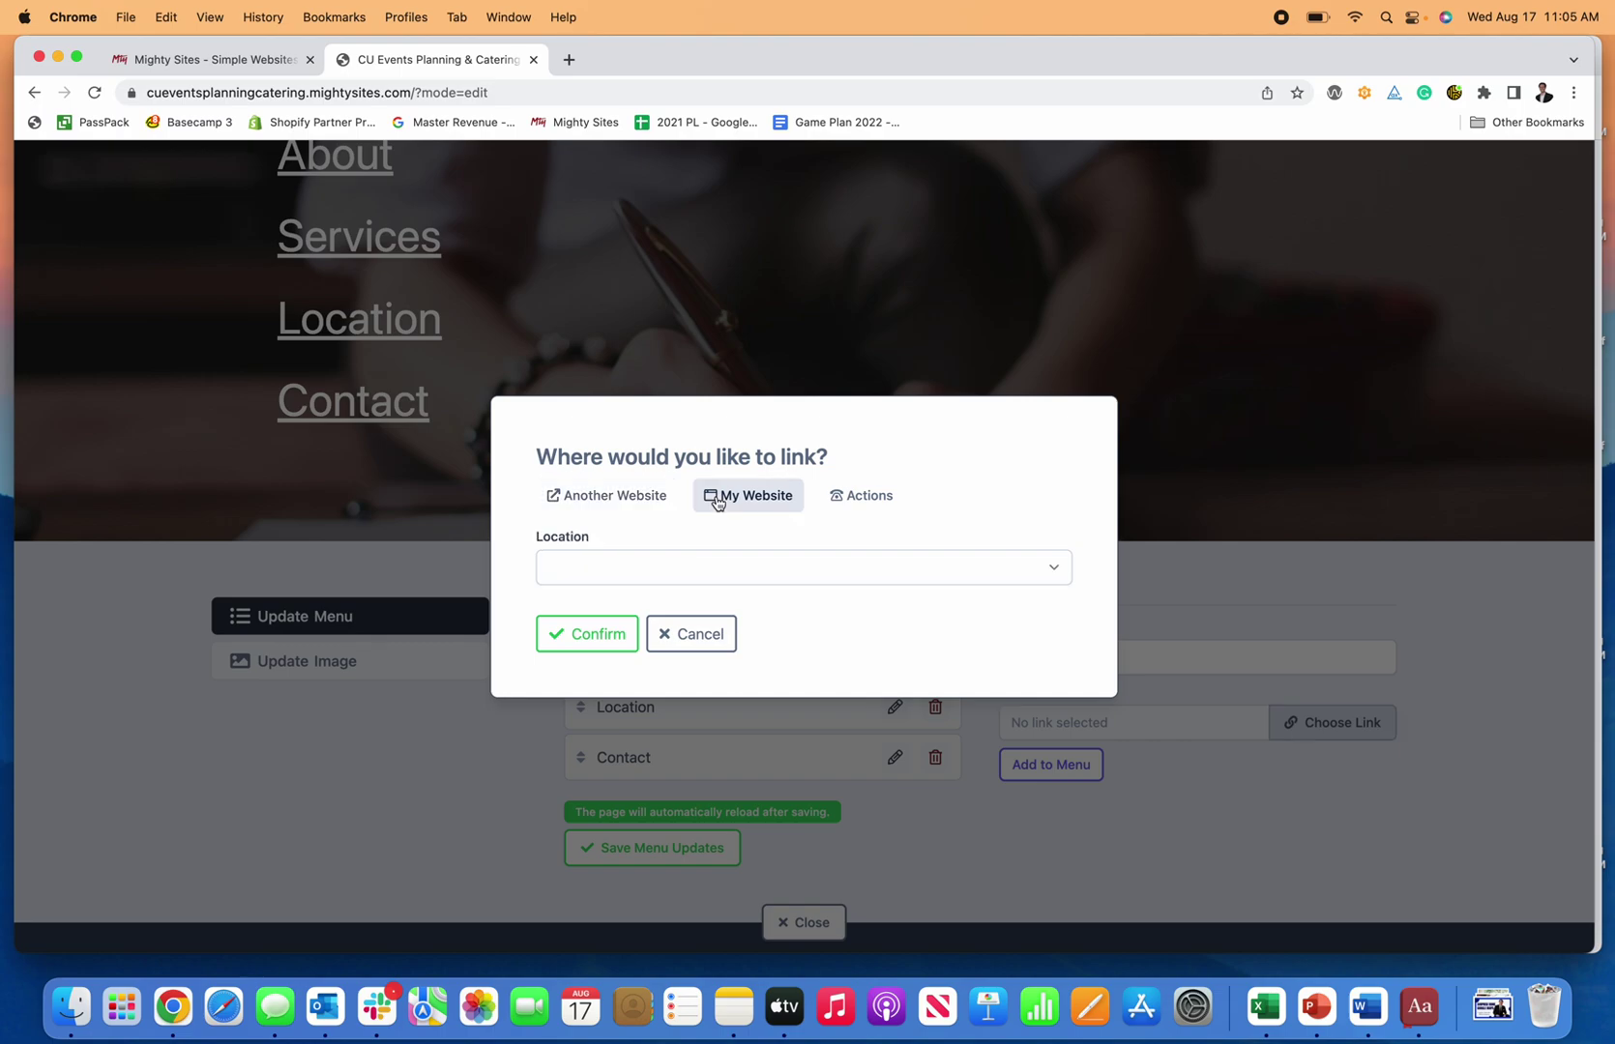
{"action": "left_click", "coordinate": [873, 578]}
{"action": "left_click", "coordinate": [873, 580]}
{"action": "left_click", "coordinate": [857, 505]}
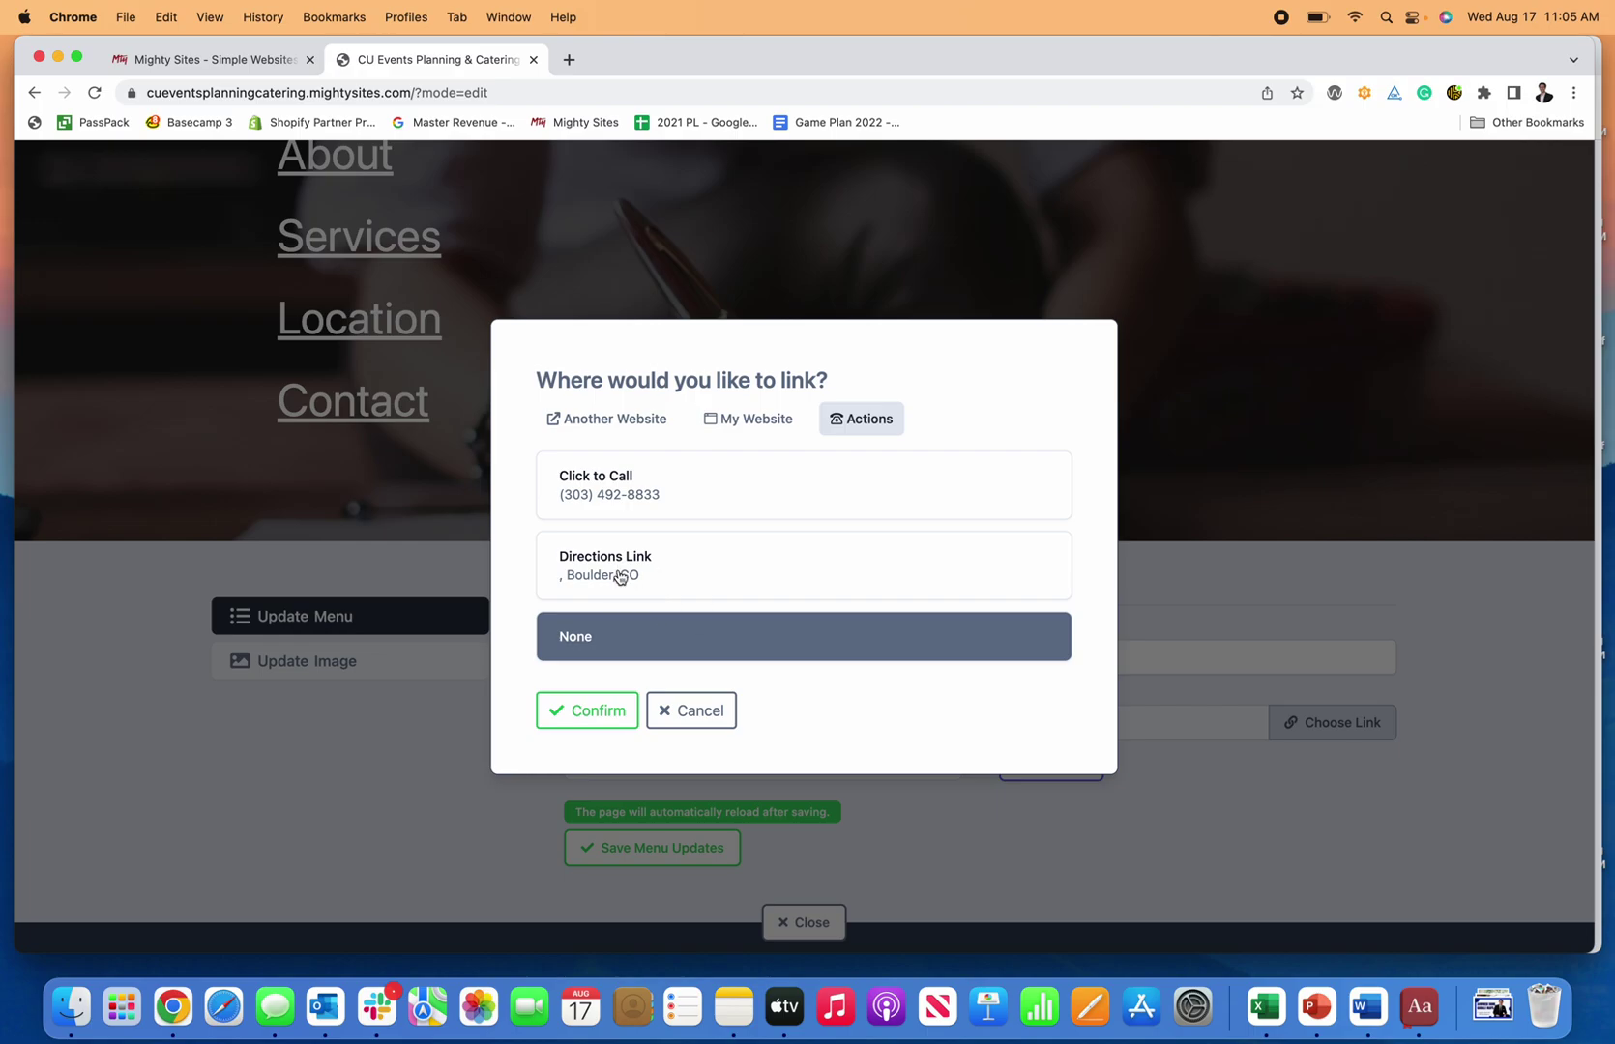
{"action": "left_click", "coordinate": [695, 727]}
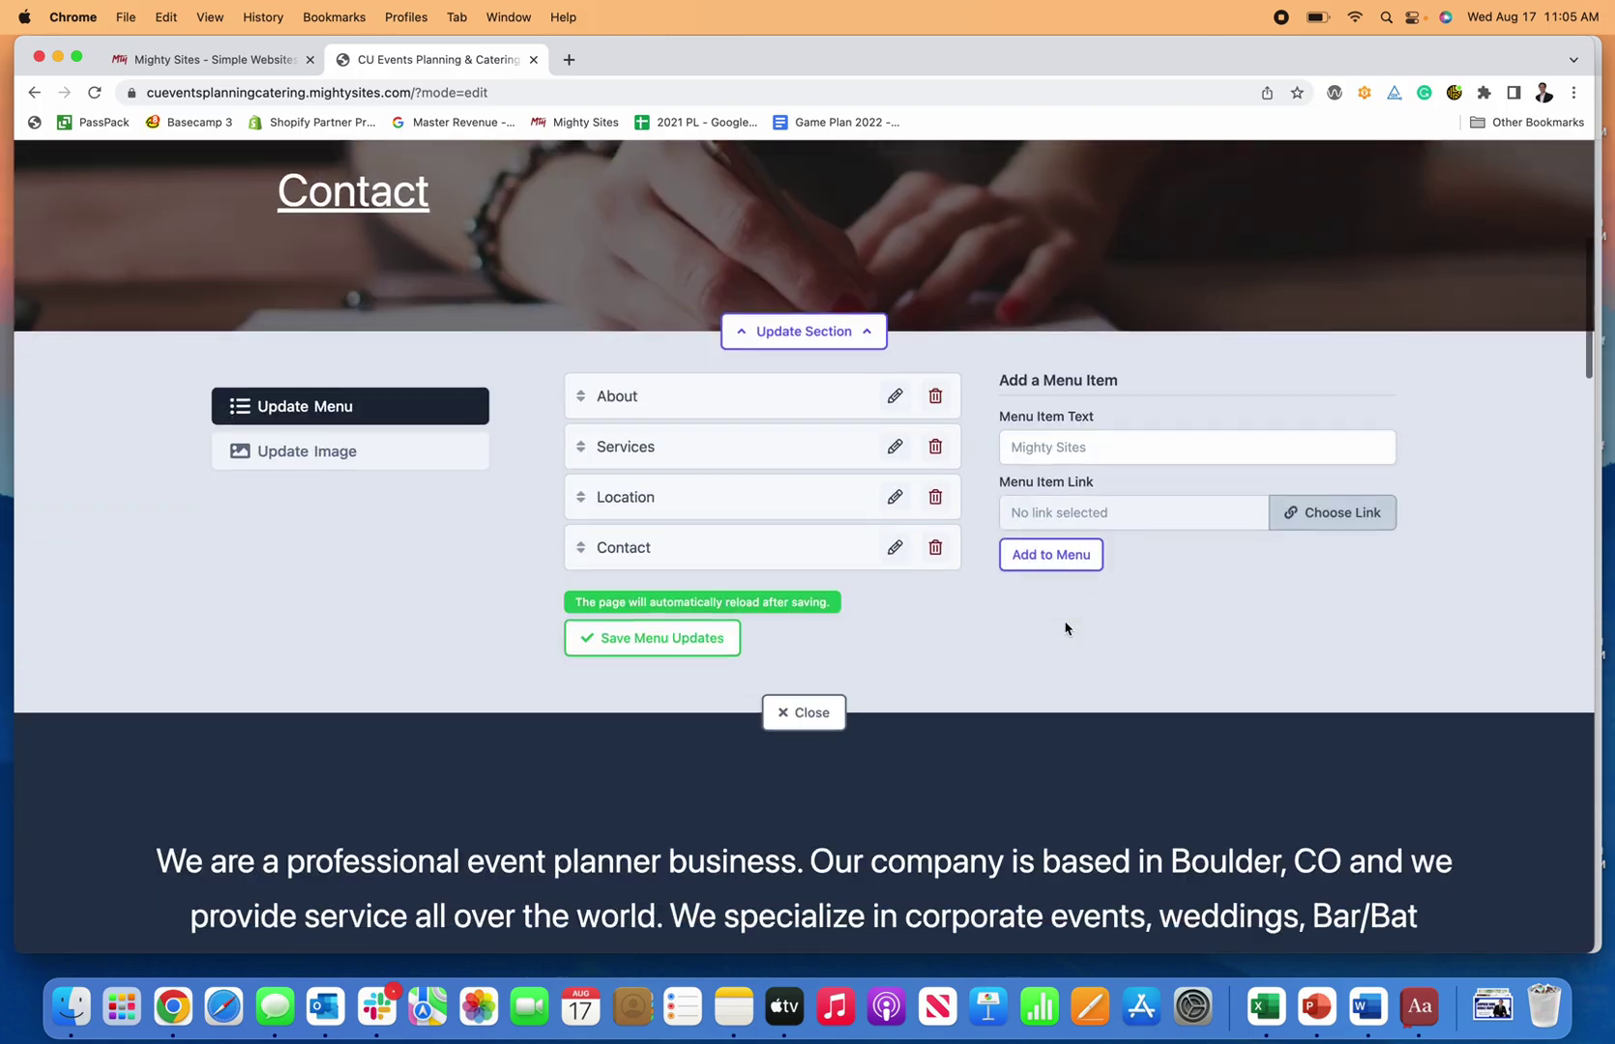
Keep the original hero photo, save the header image and close the image panel.
{"action": "left_click", "coordinate": [385, 447]}
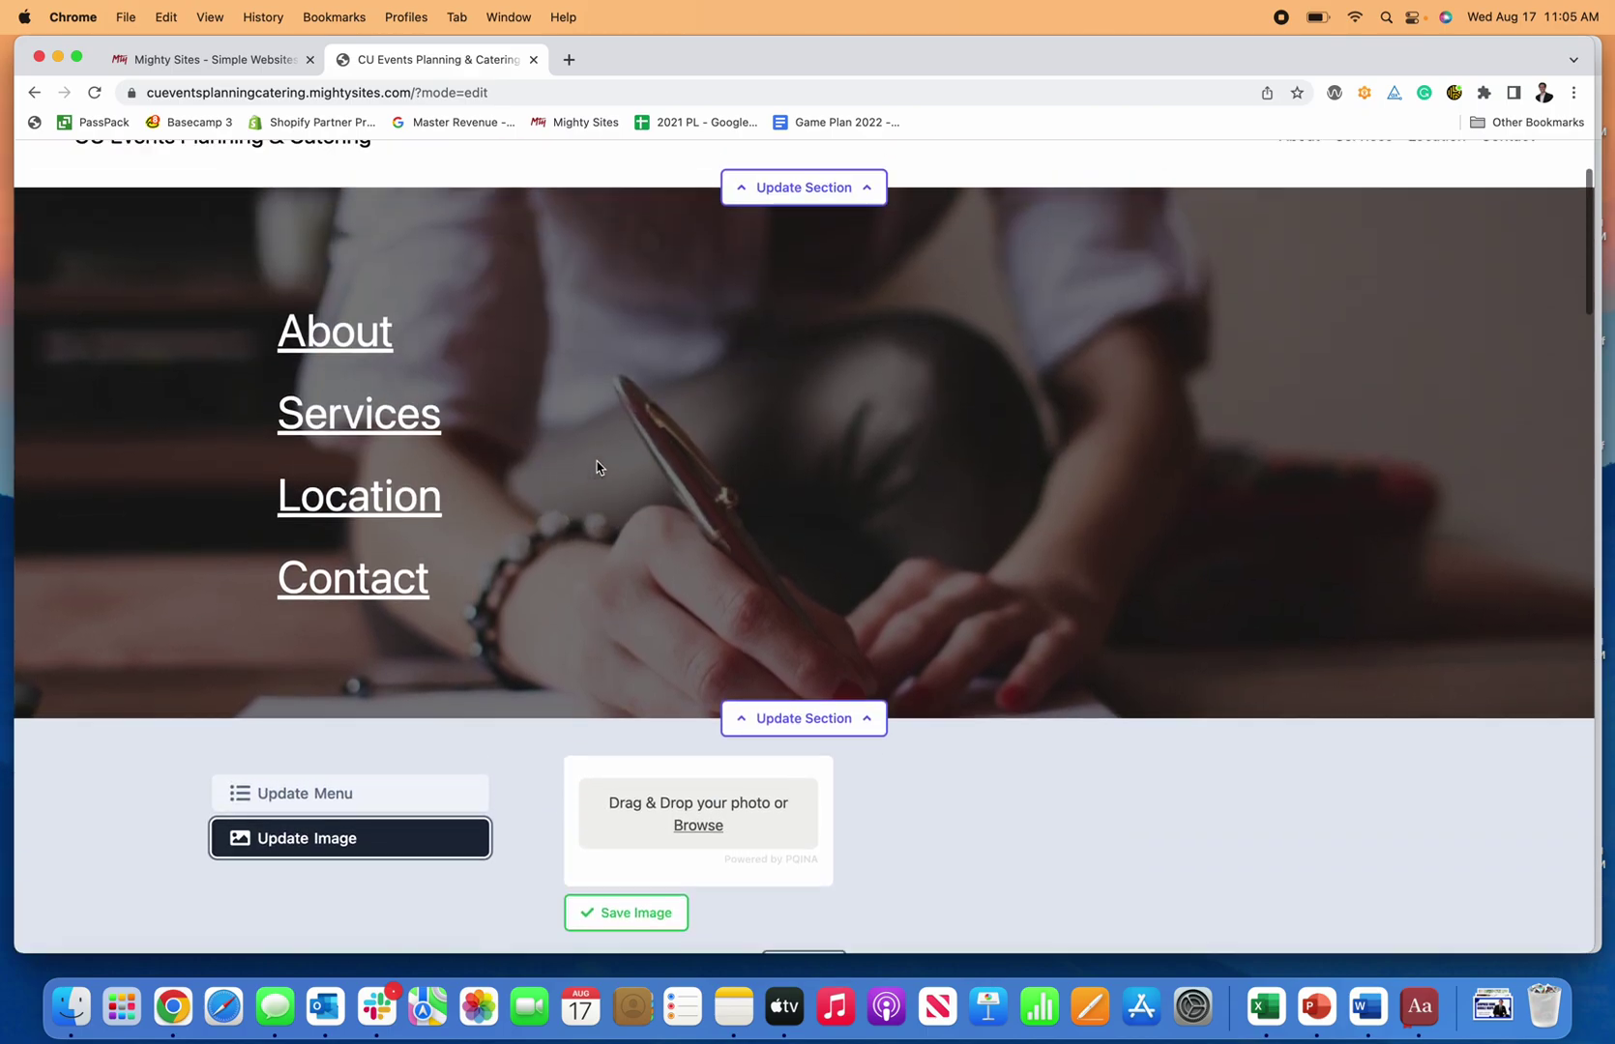
{"action": "left_click", "coordinate": [713, 843]}
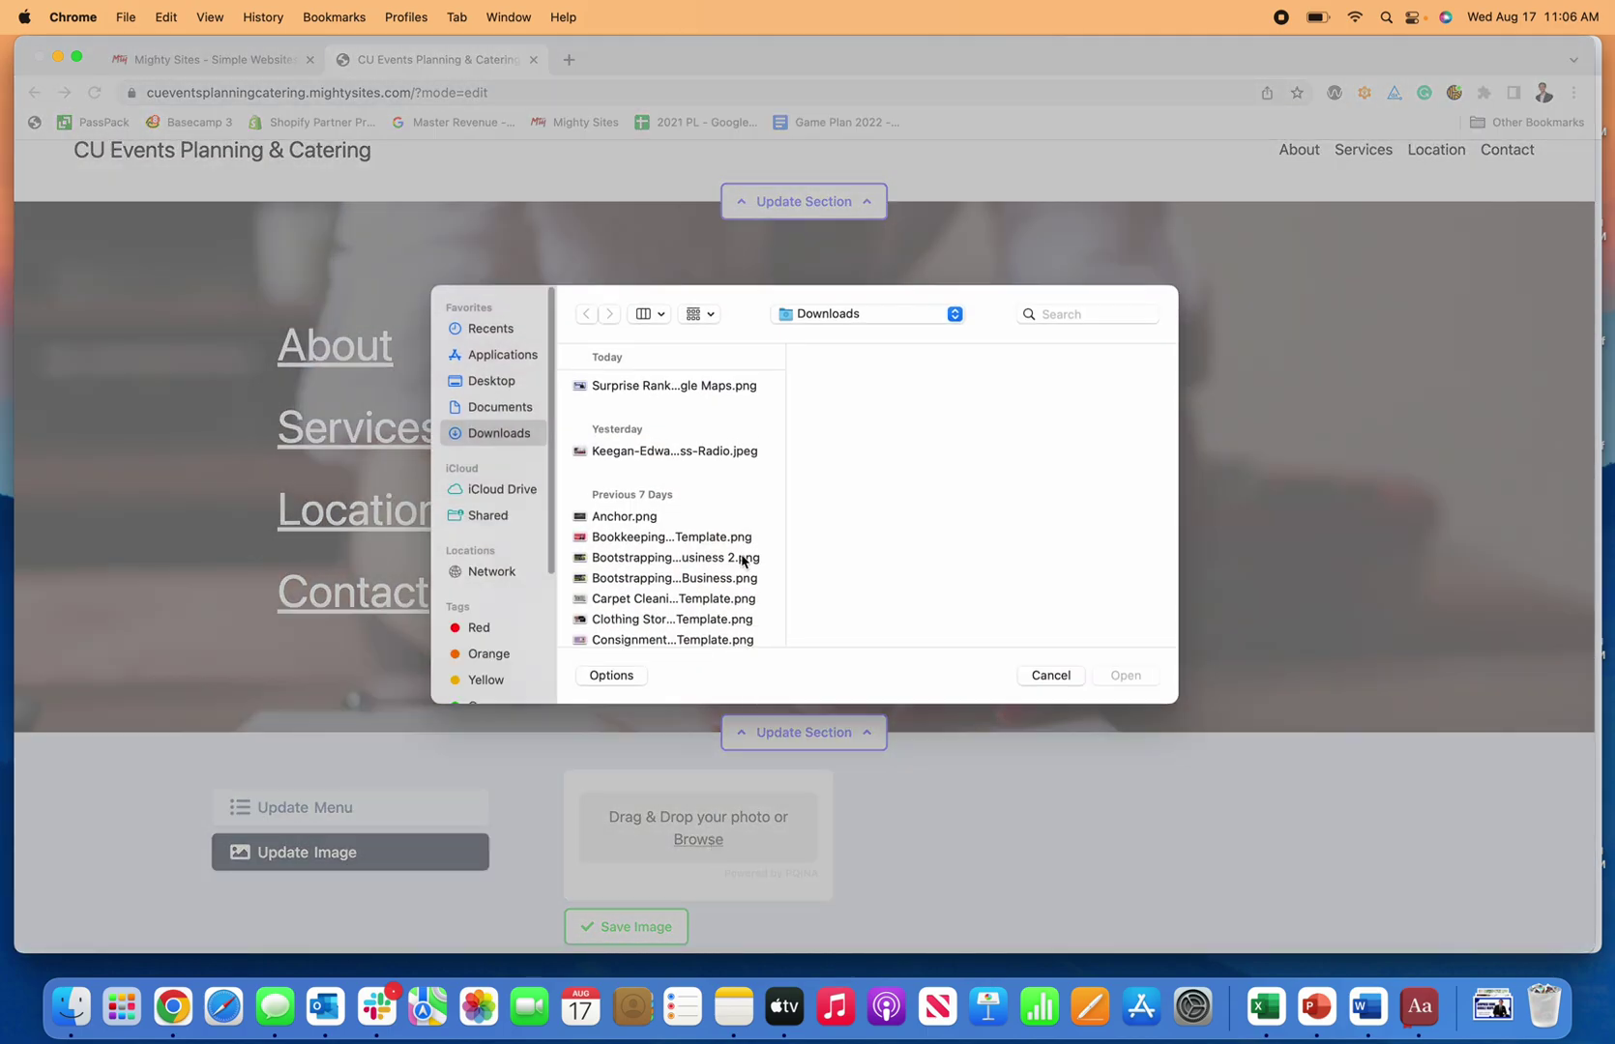
{"action": "left_click", "coordinate": [1049, 678]}
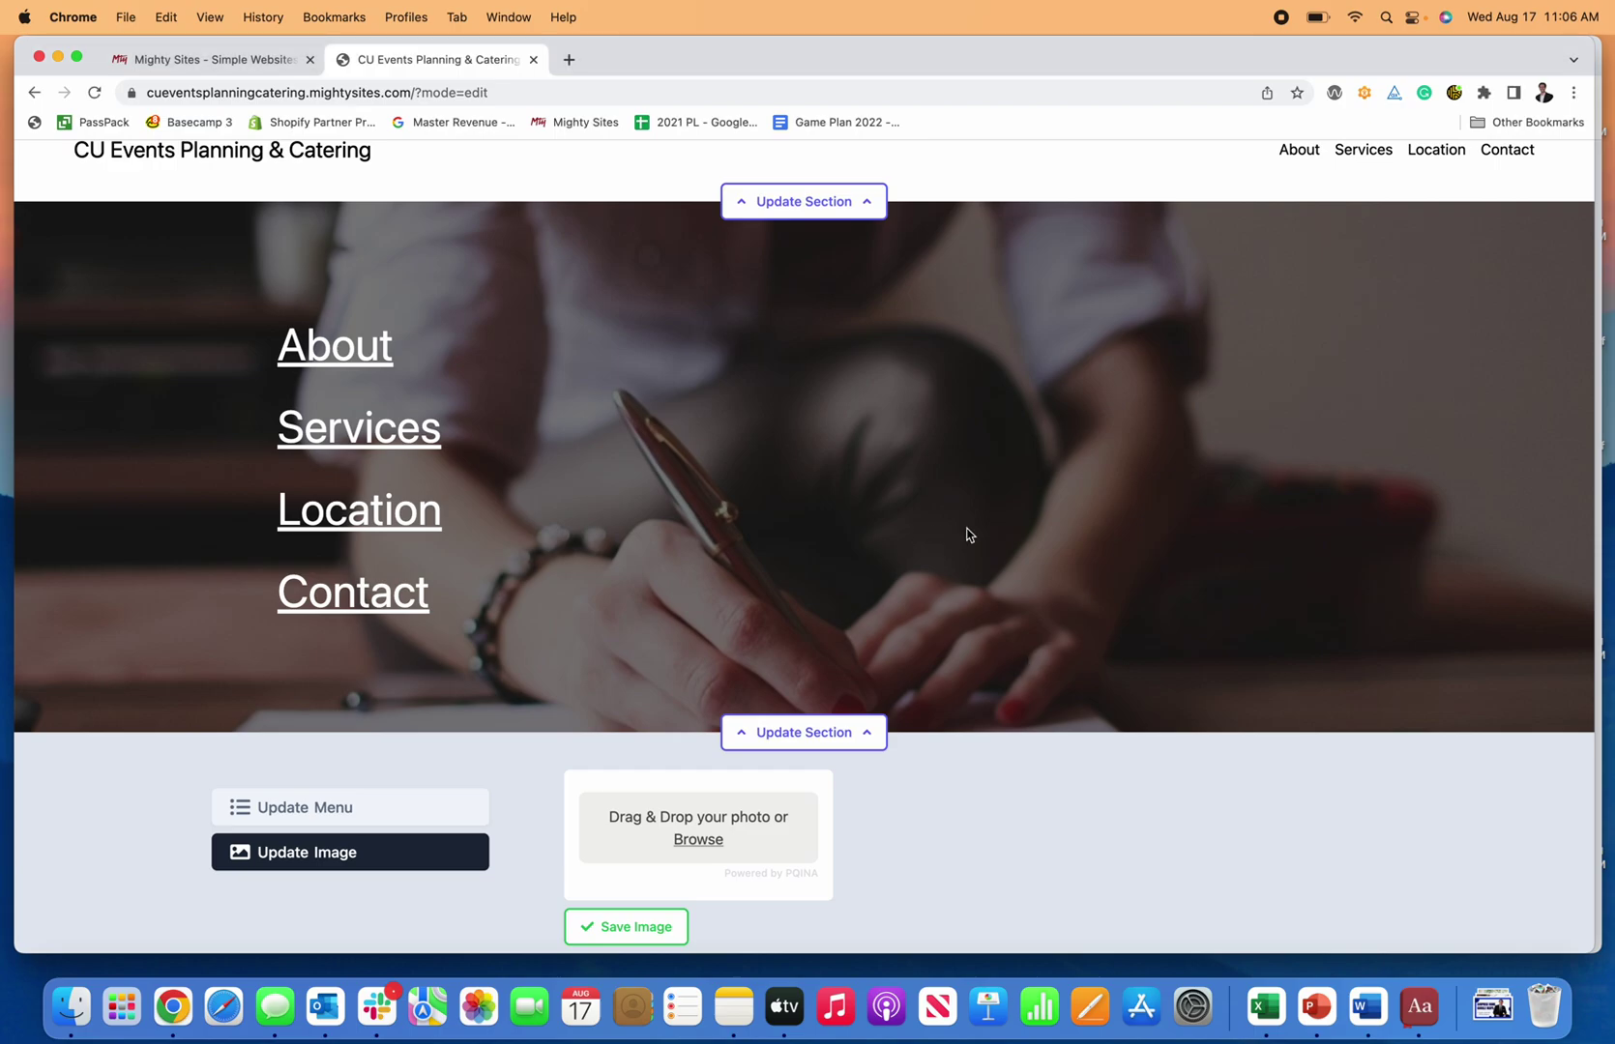
{"action": "scroll", "coordinate": [204, 557], "scroll_direction": "down", "scroll_amount": 5}
{"action": "left_click", "coordinate": [624, 455]}
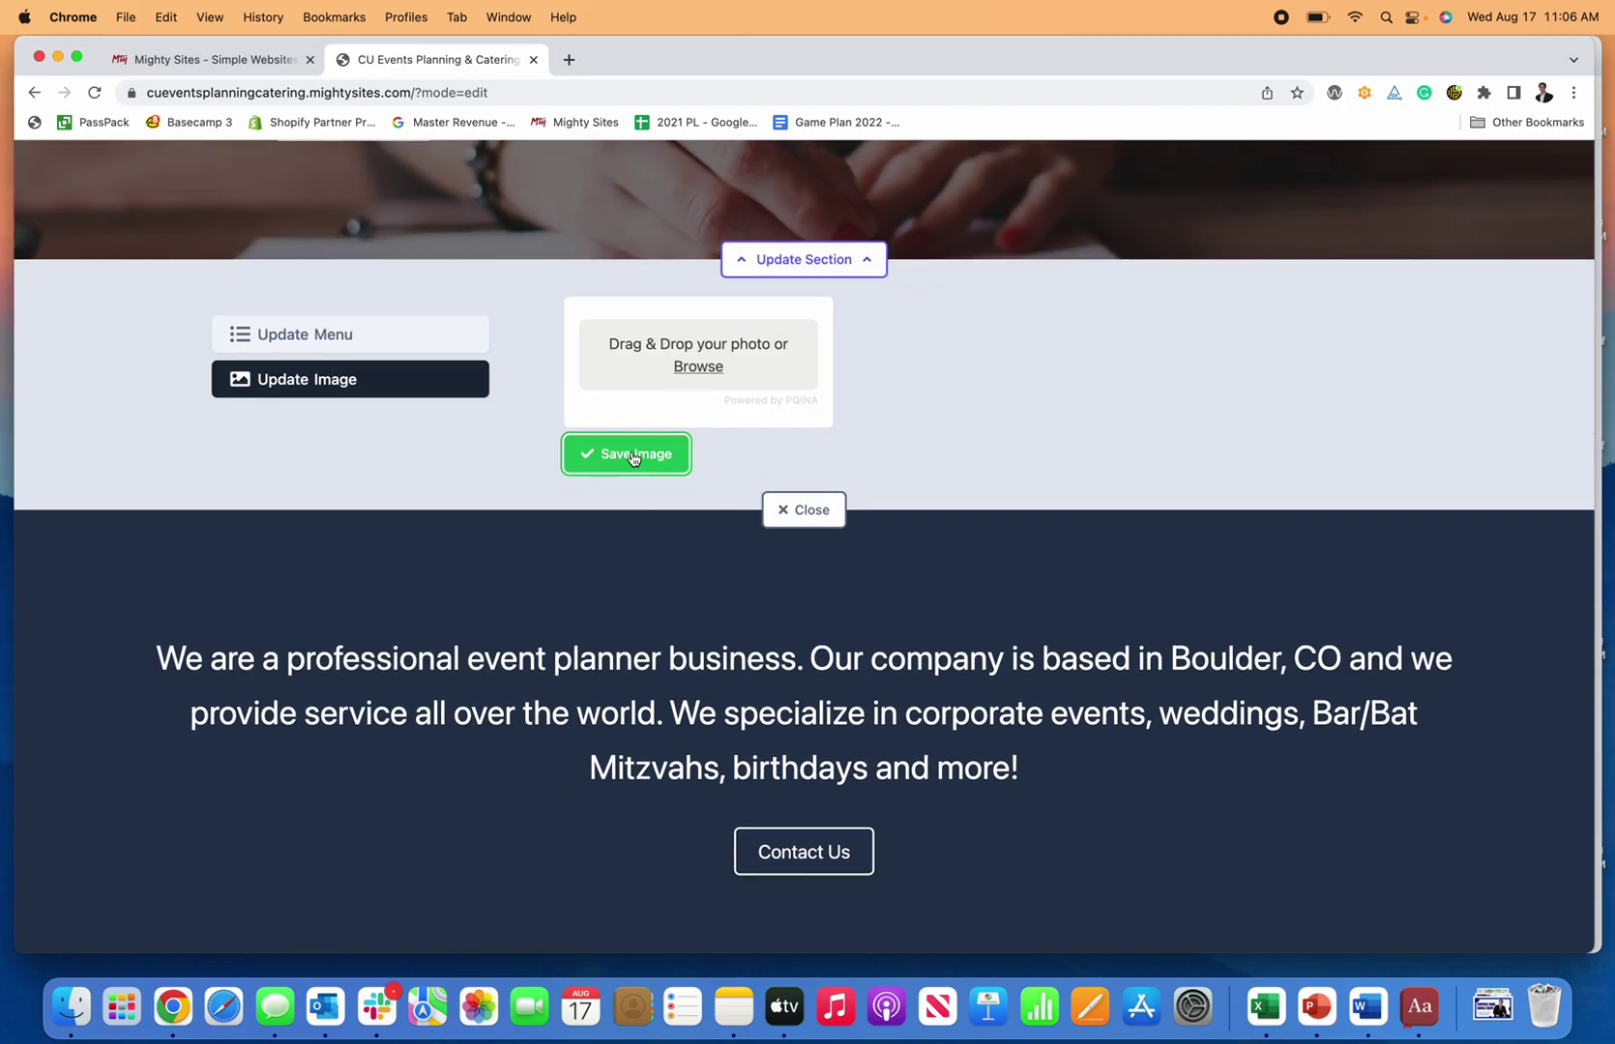
{"action": "left_click", "coordinate": [806, 509]}
{"action": "scroll", "coordinate": [876, 503], "scroll_direction": "down", "scroll_amount": 3}
Add the line 'and more! Add more info about your freelance event planning business.' to the intro, then delete it.
{"action": "scroll", "coordinate": [807, 457], "scroll_direction": "up", "scroll_amount": 1}
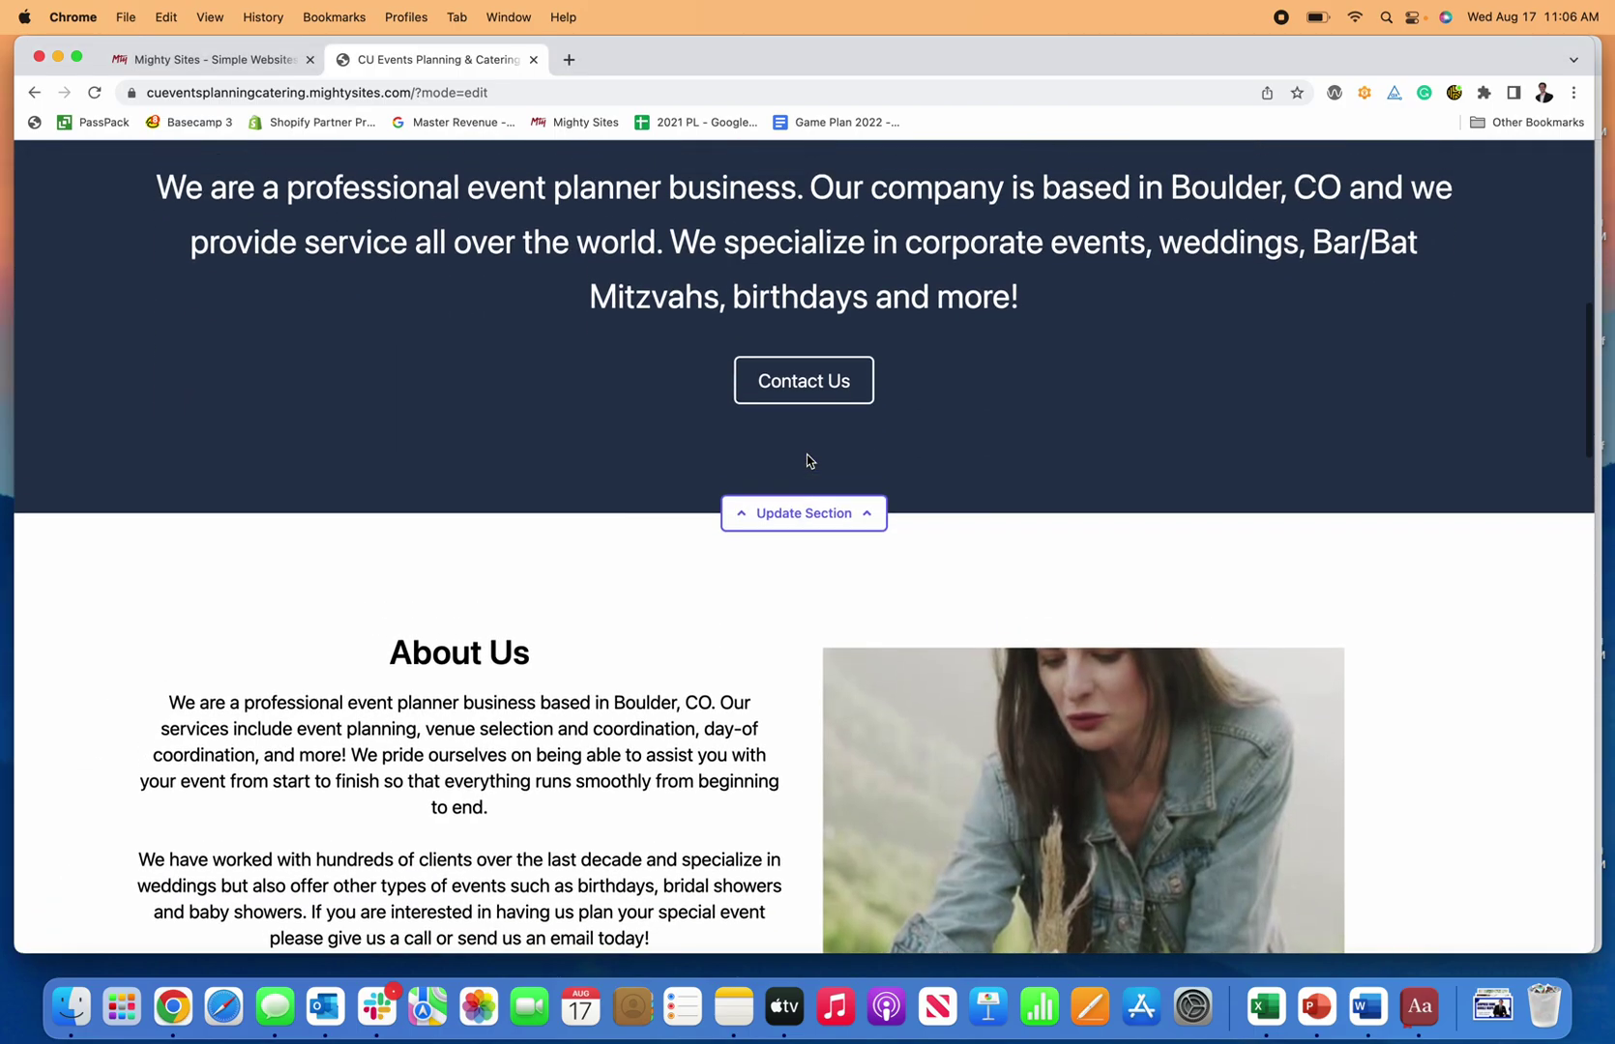
{"action": "left_click", "coordinate": [860, 566]}
{"action": "scroll", "coordinate": [872, 638], "scroll_direction": "down", "scroll_amount": 2}
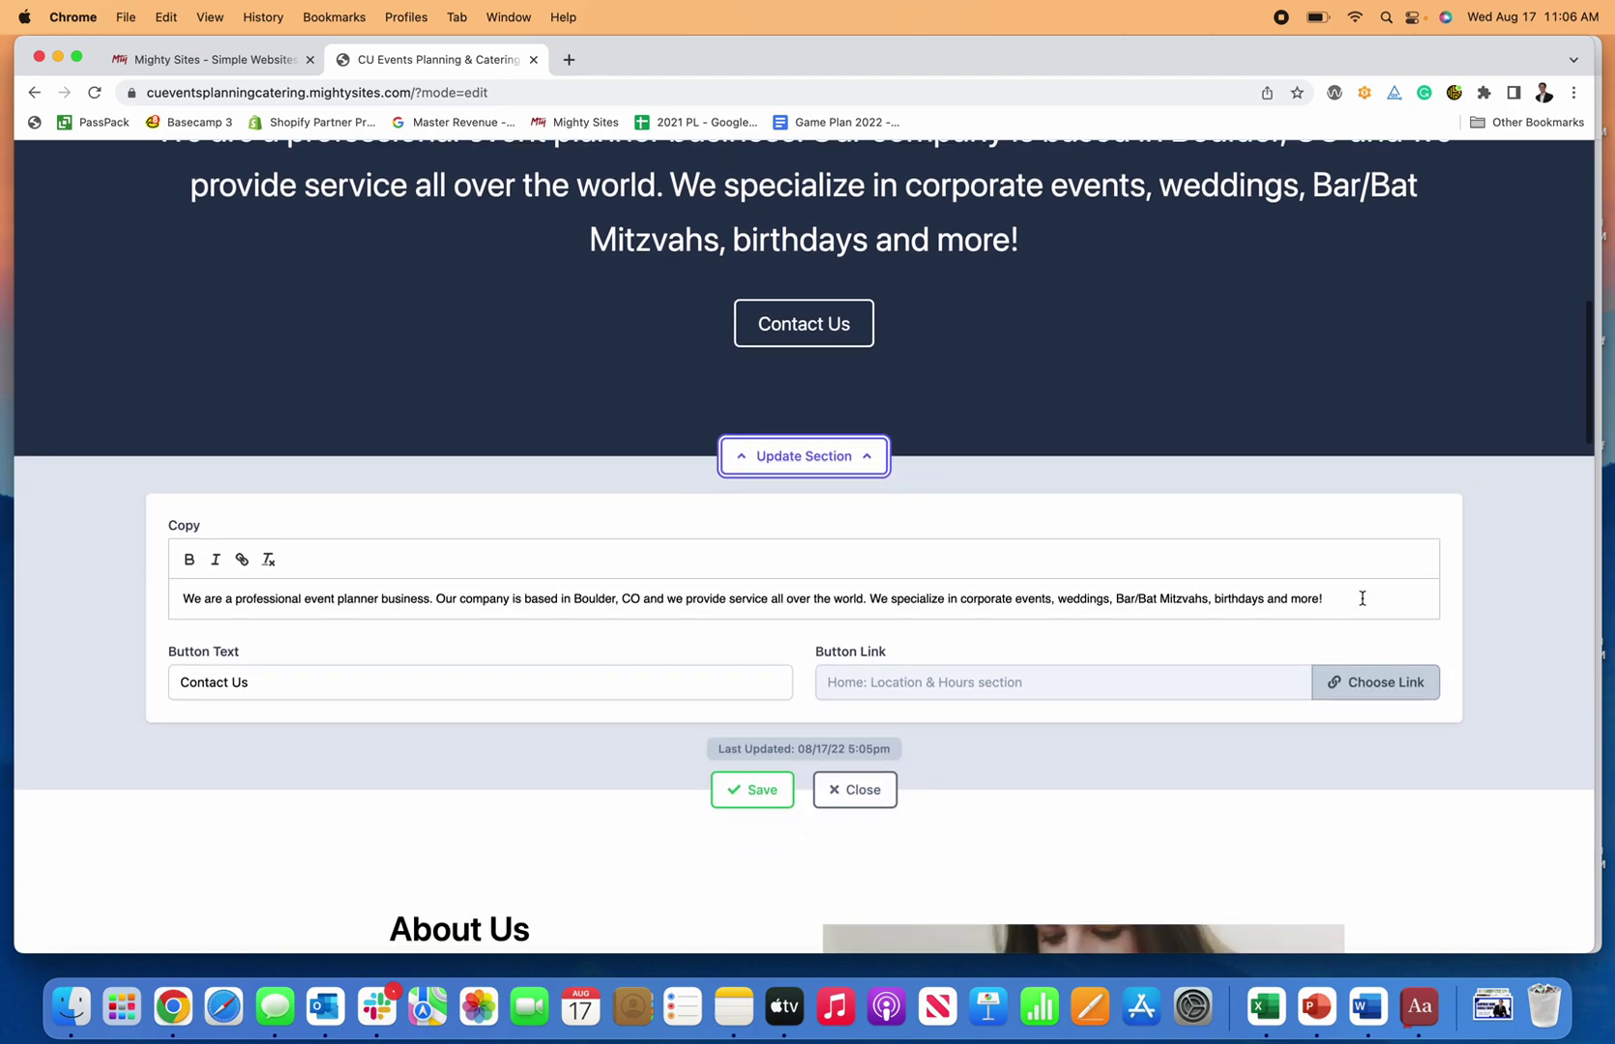
{"action": "left_click", "coordinate": [1362, 598]}
{"action": "key", "text": "Return"}
{"action": "type", "text": "Add more infor"}
{"action": "key", "text": "BackSpace"}
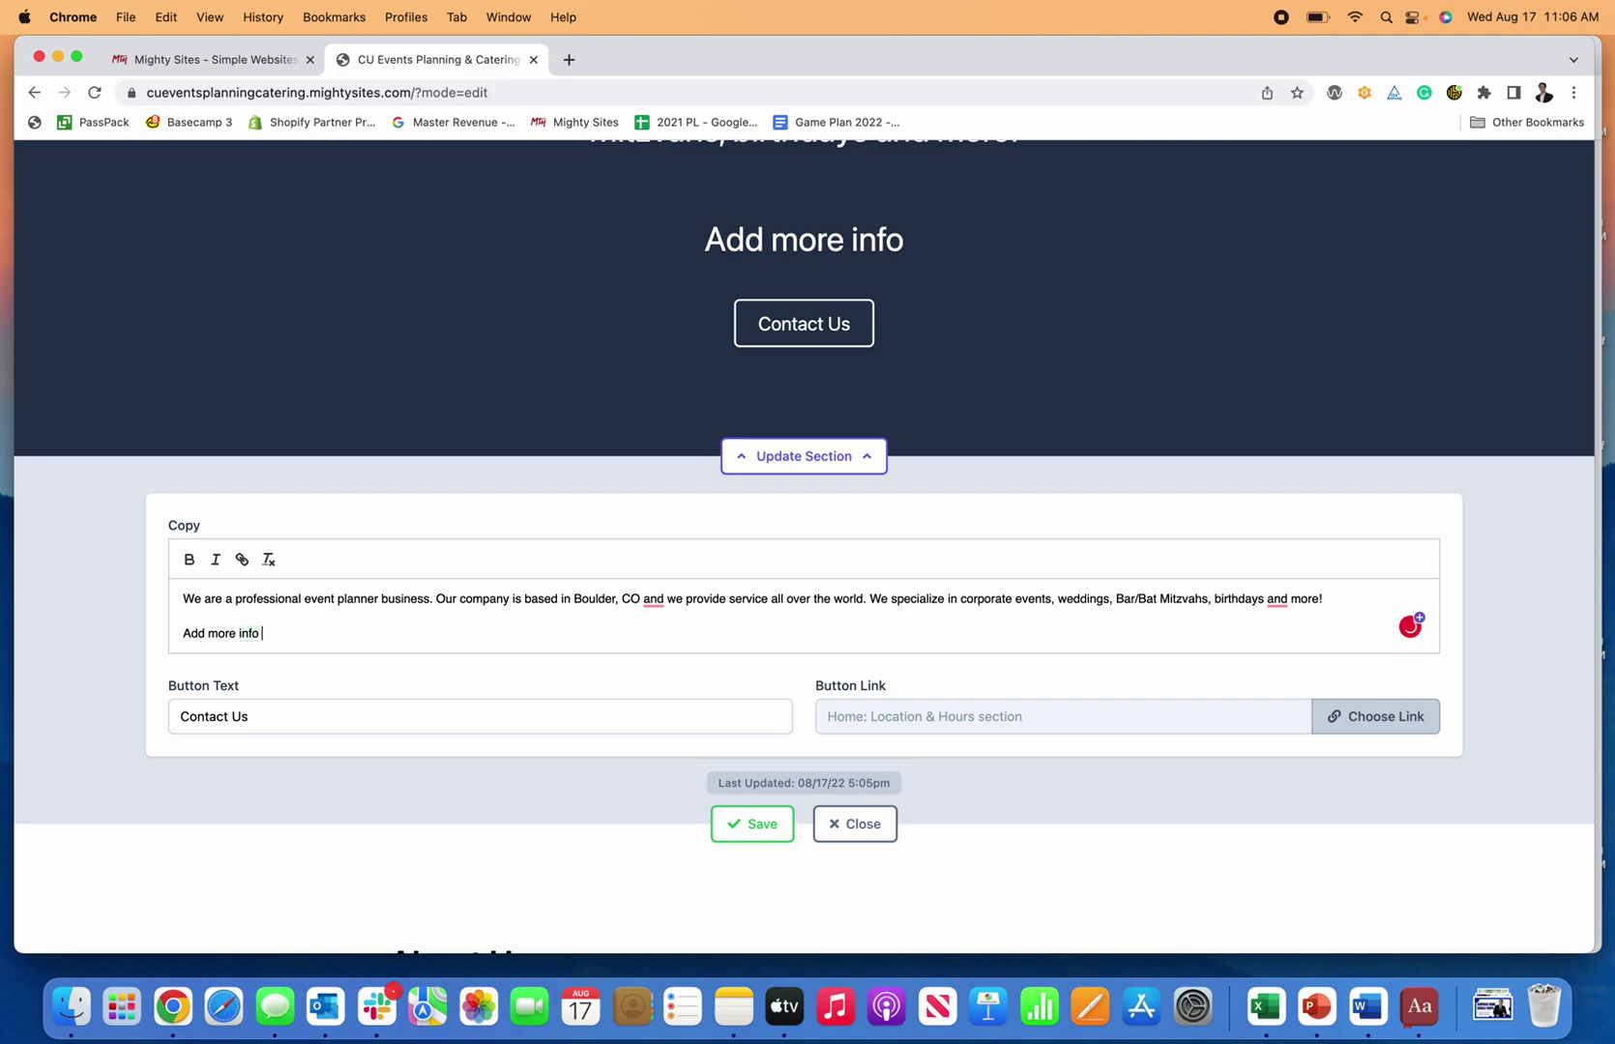
{"action": "type", "text": "and more! Add more info about yo"}
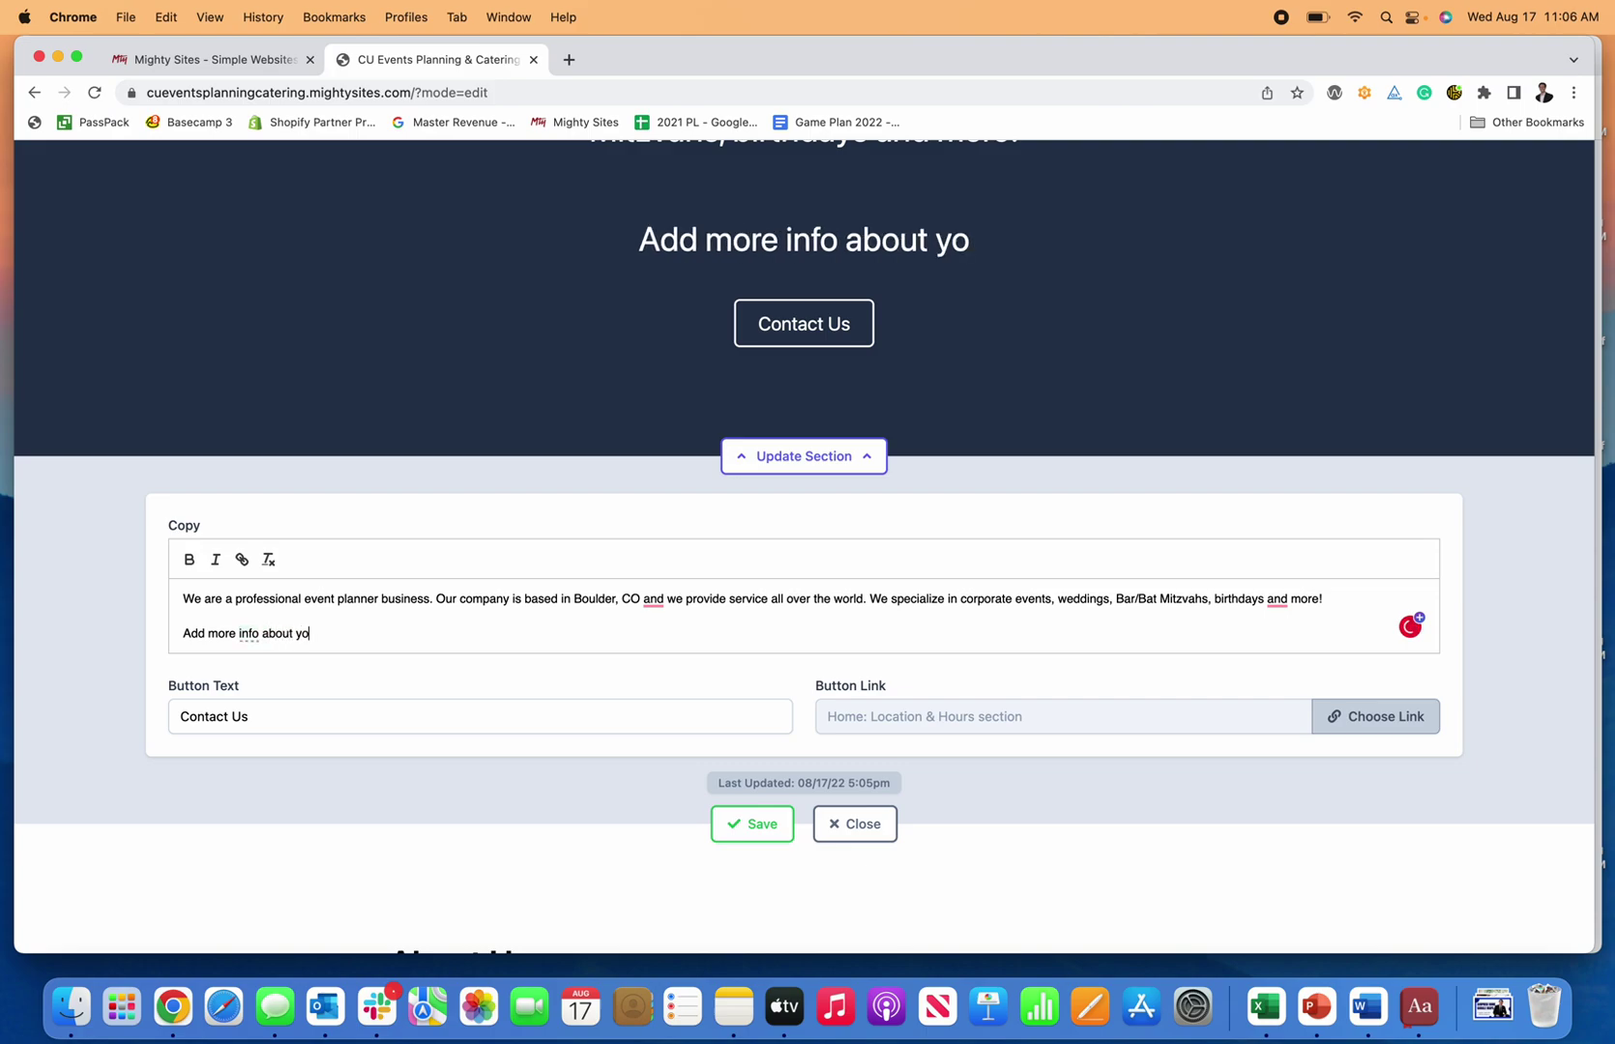
{"action": "type", "text": "ur freelance e"}
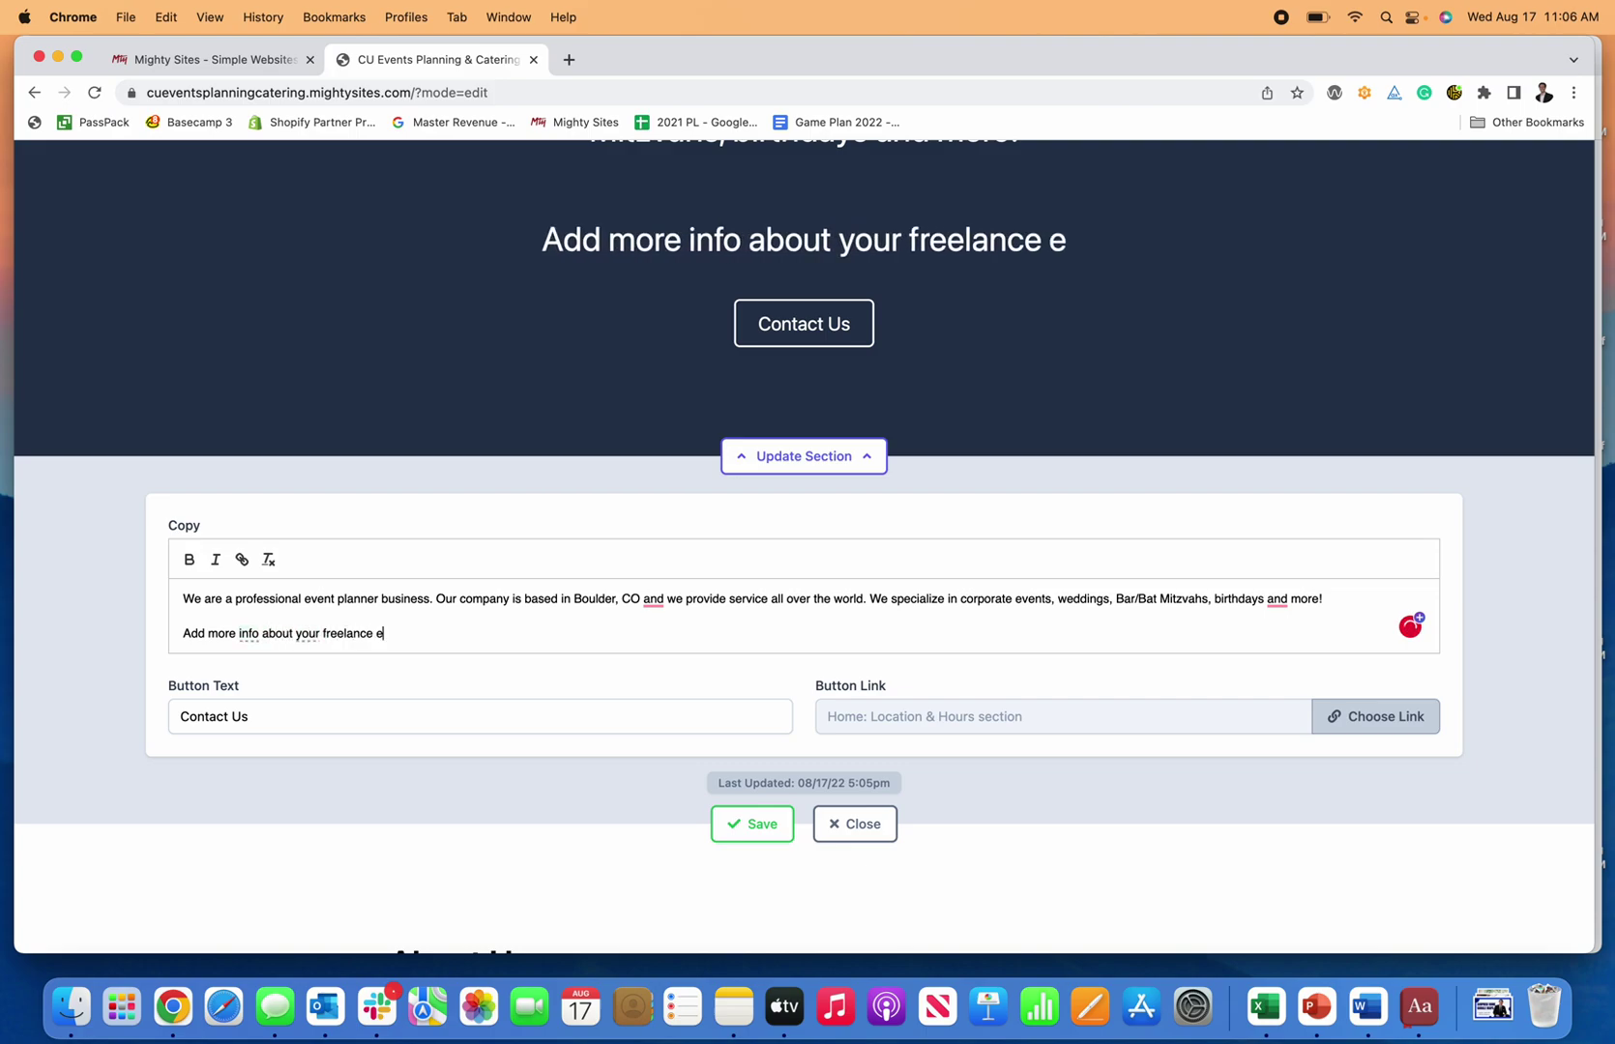
{"action": "type", "text": "vent planning business."}
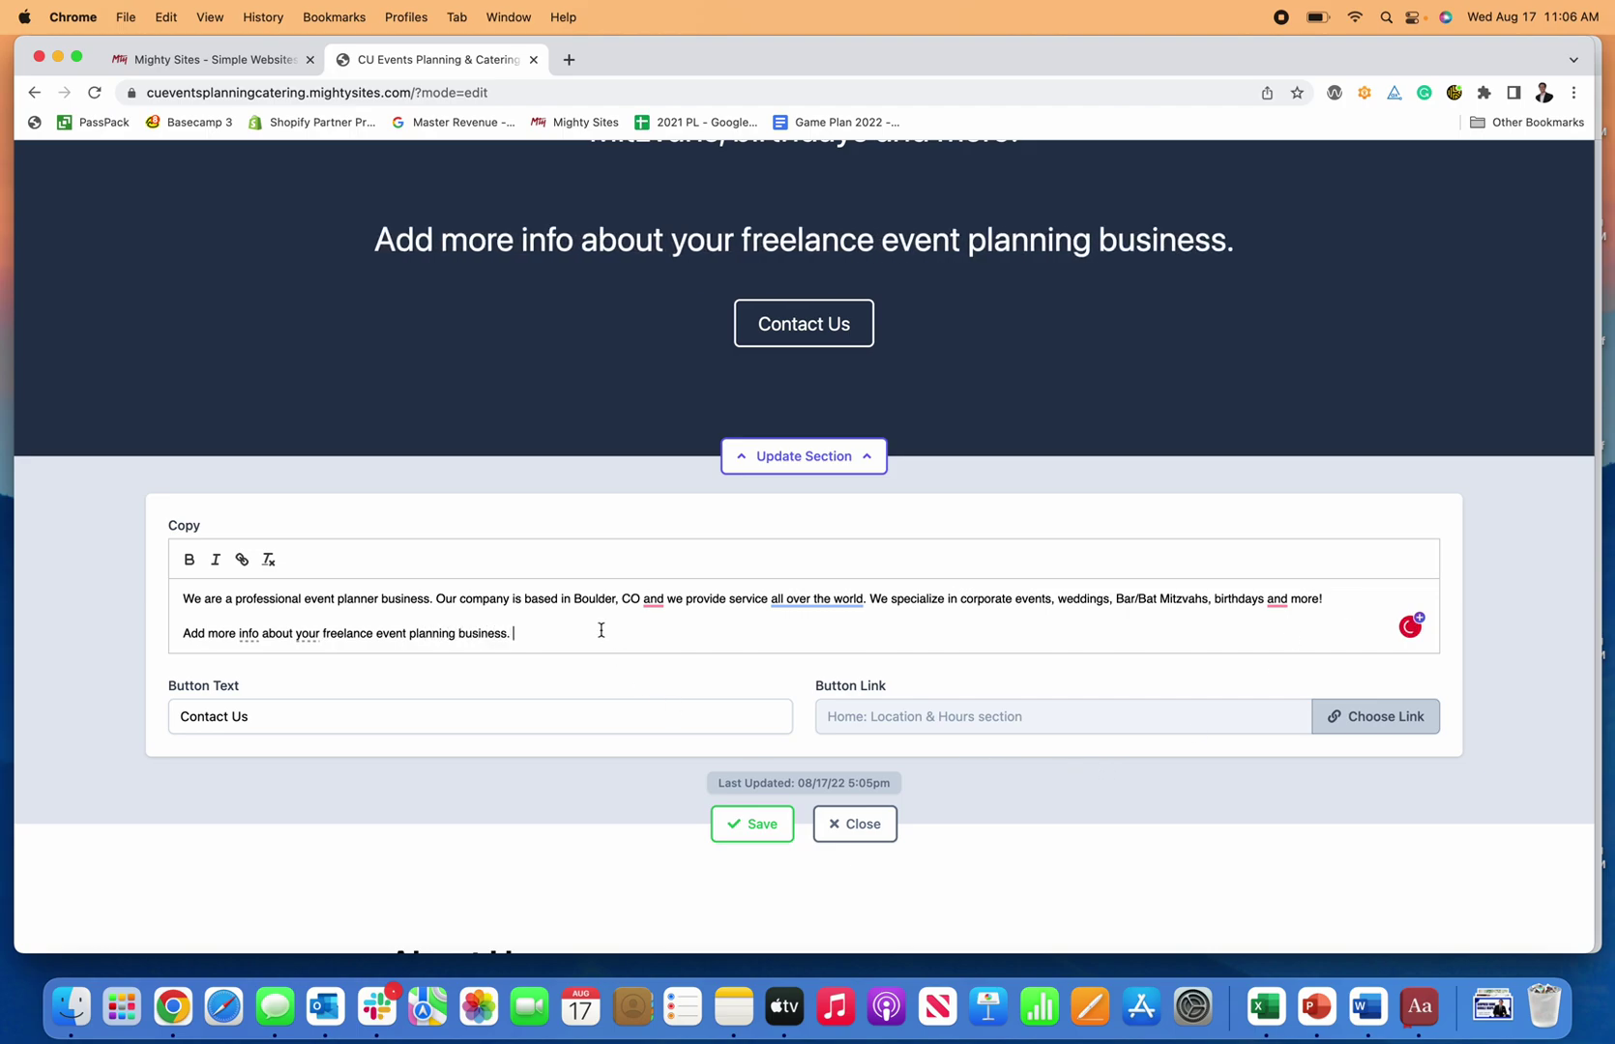
{"action": "left_click_drag", "start_coordinate": [538, 628], "coordinate": [190, 615]}
{"action": "key", "text": "BackSpace"}
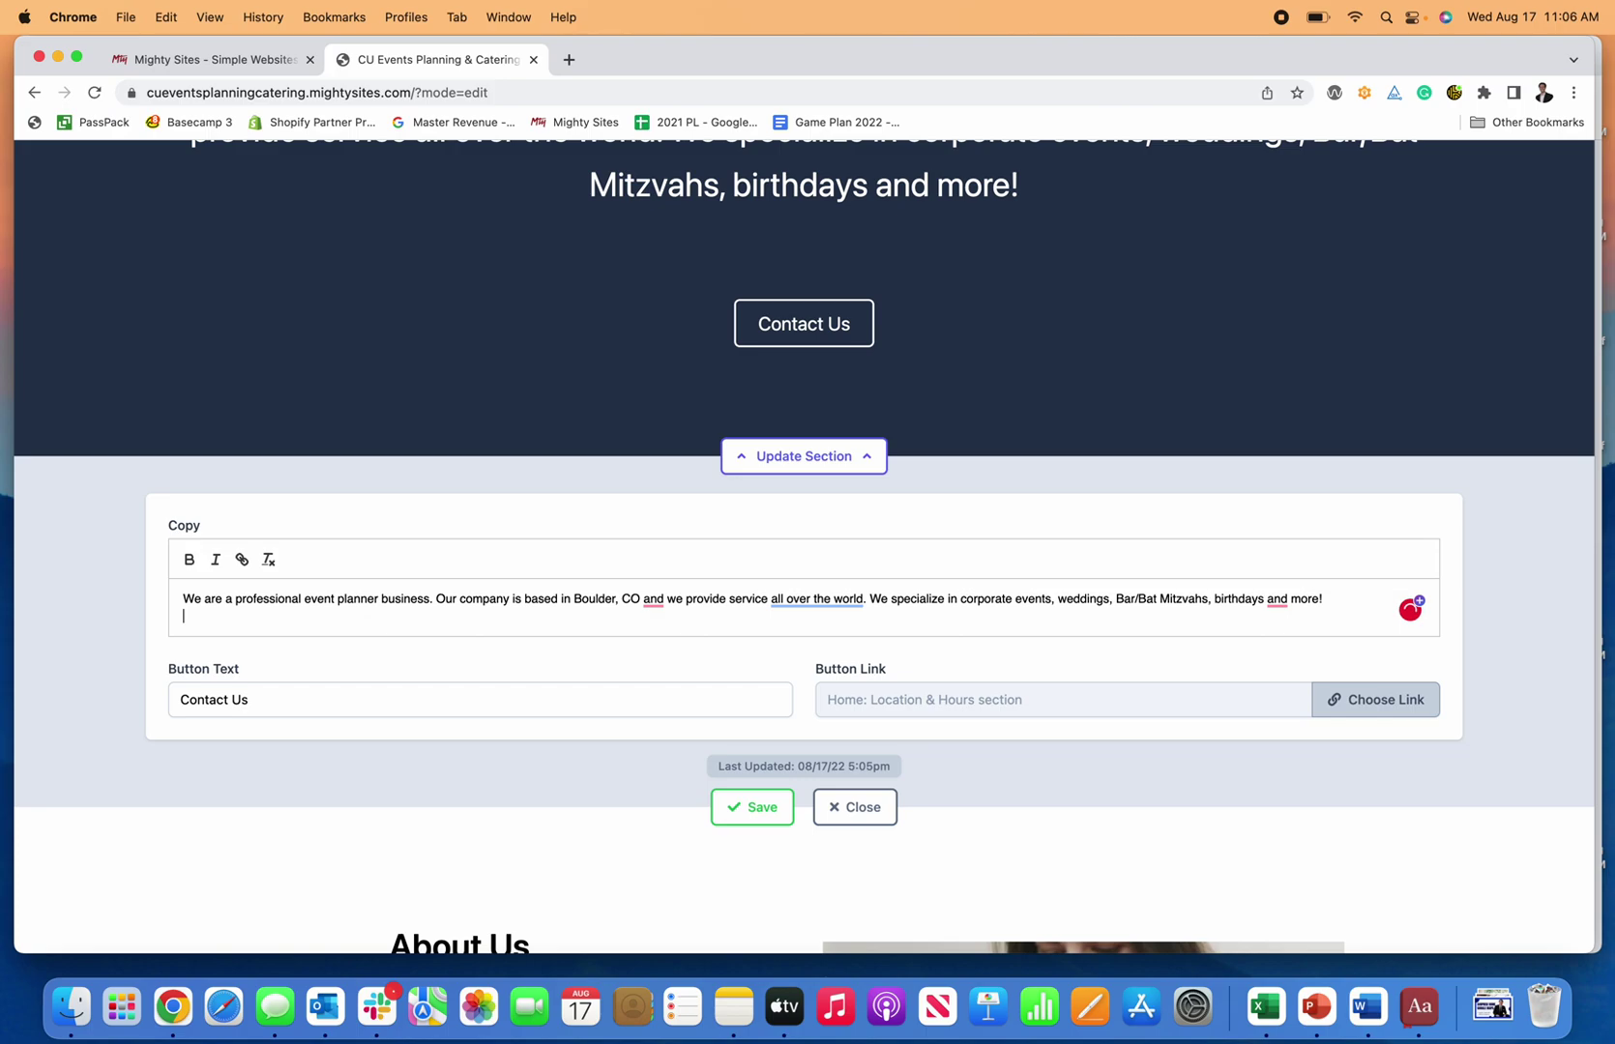
{"action": "key", "text": "BackSpace"}
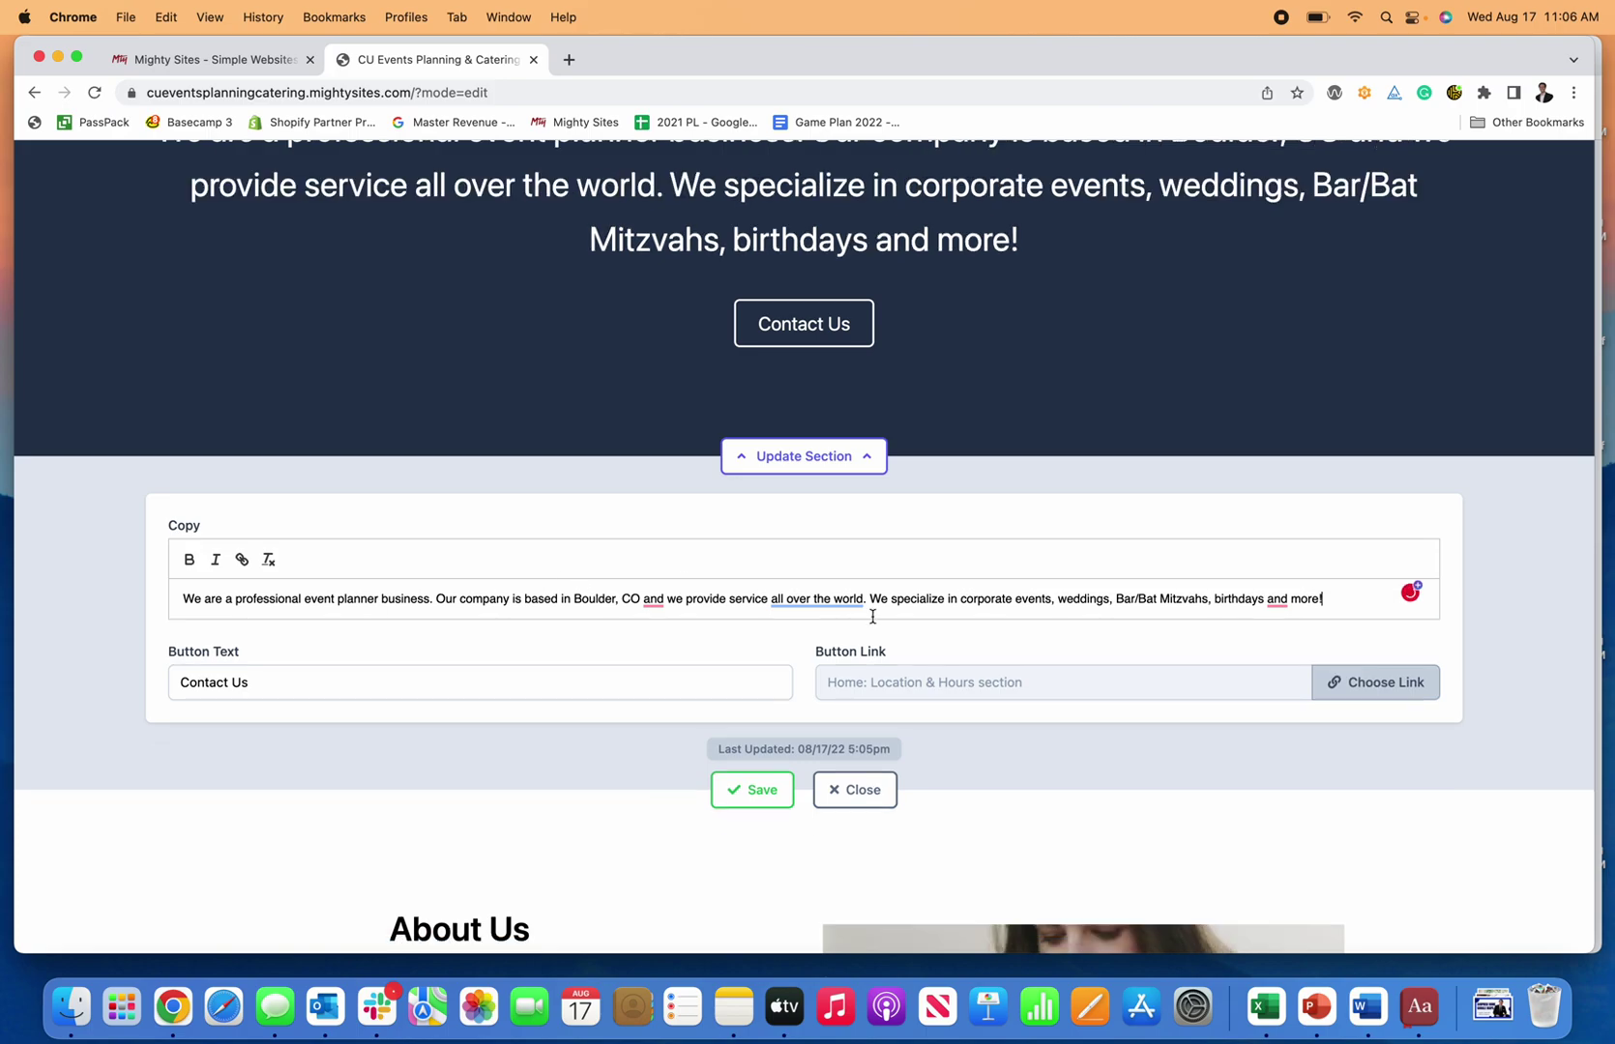
Link the Contact Us button to the Click to Call action.
{"action": "left_click", "coordinate": [761, 682]}
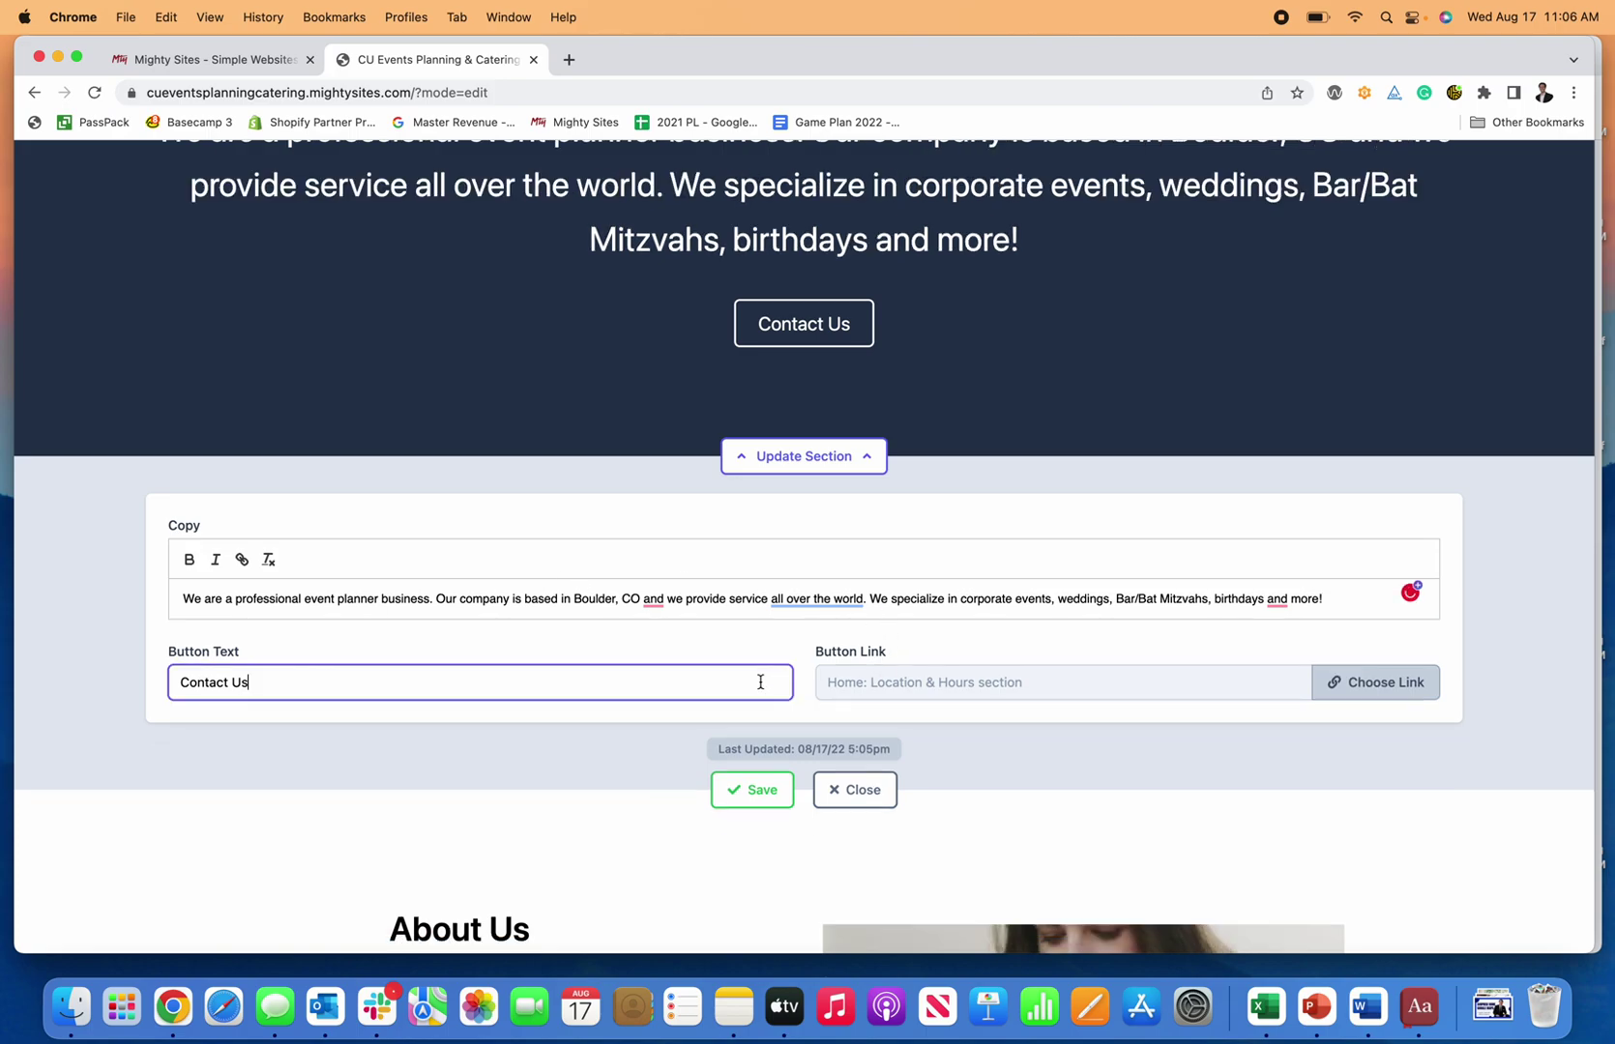
{"action": "left_click", "coordinate": [1365, 683]}
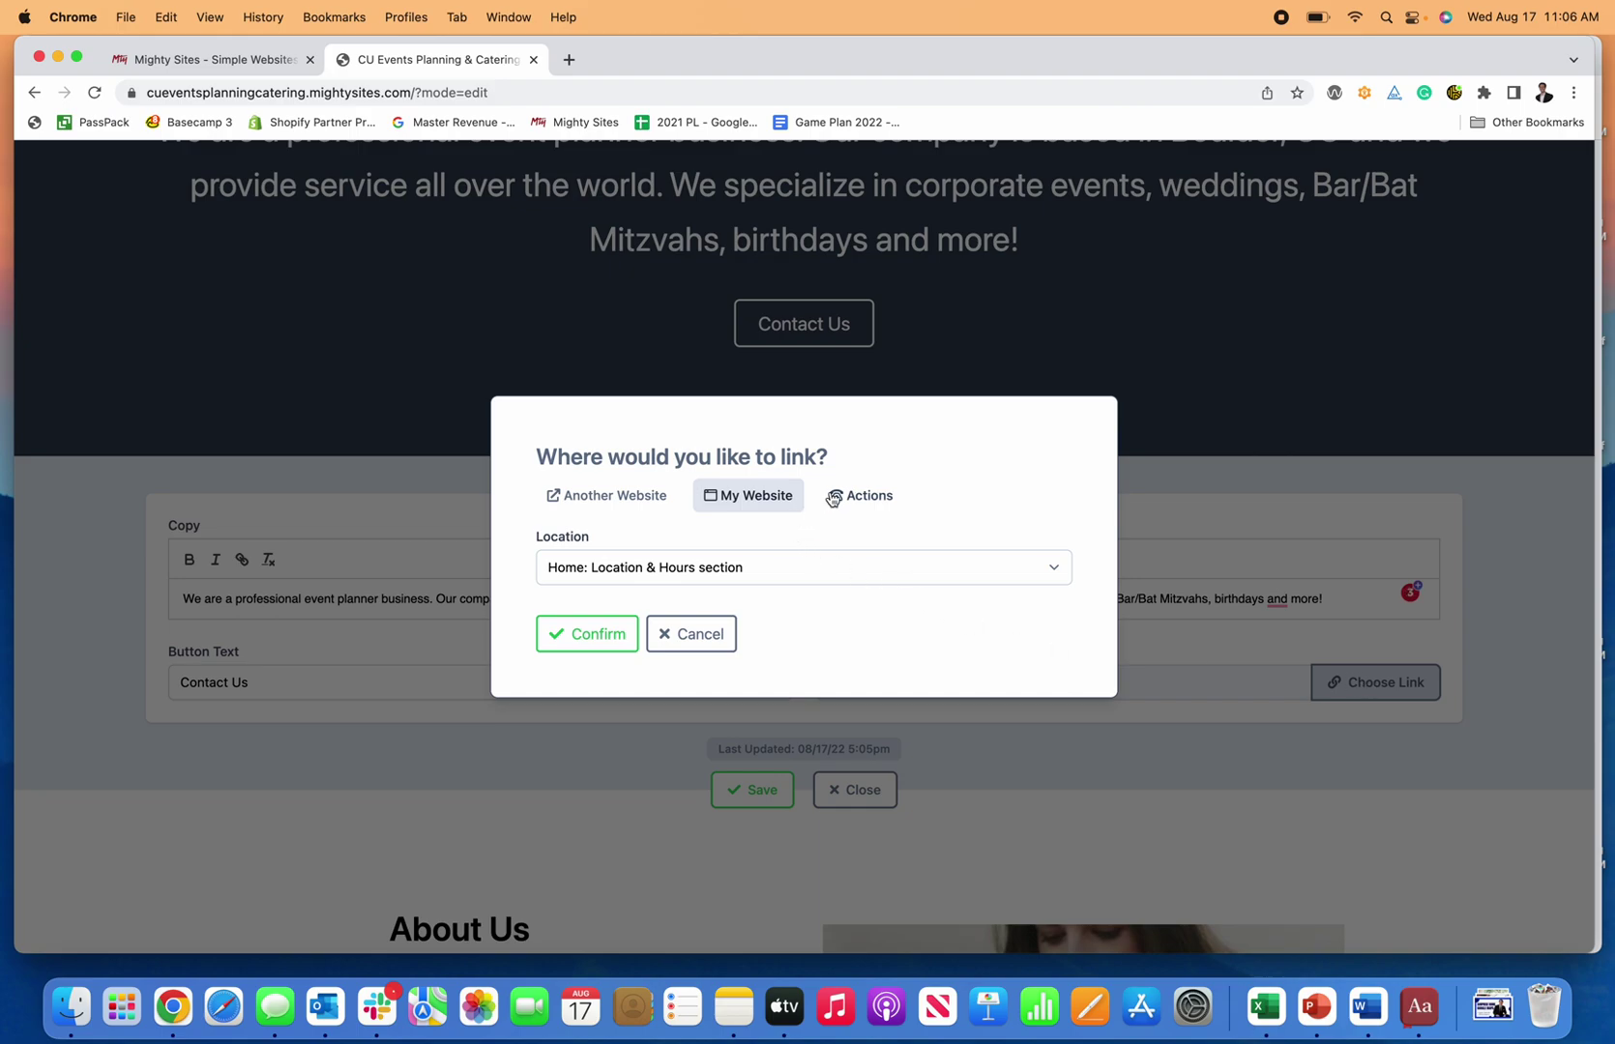
{"action": "left_click", "coordinate": [834, 496]}
{"action": "left_click", "coordinate": [645, 504]}
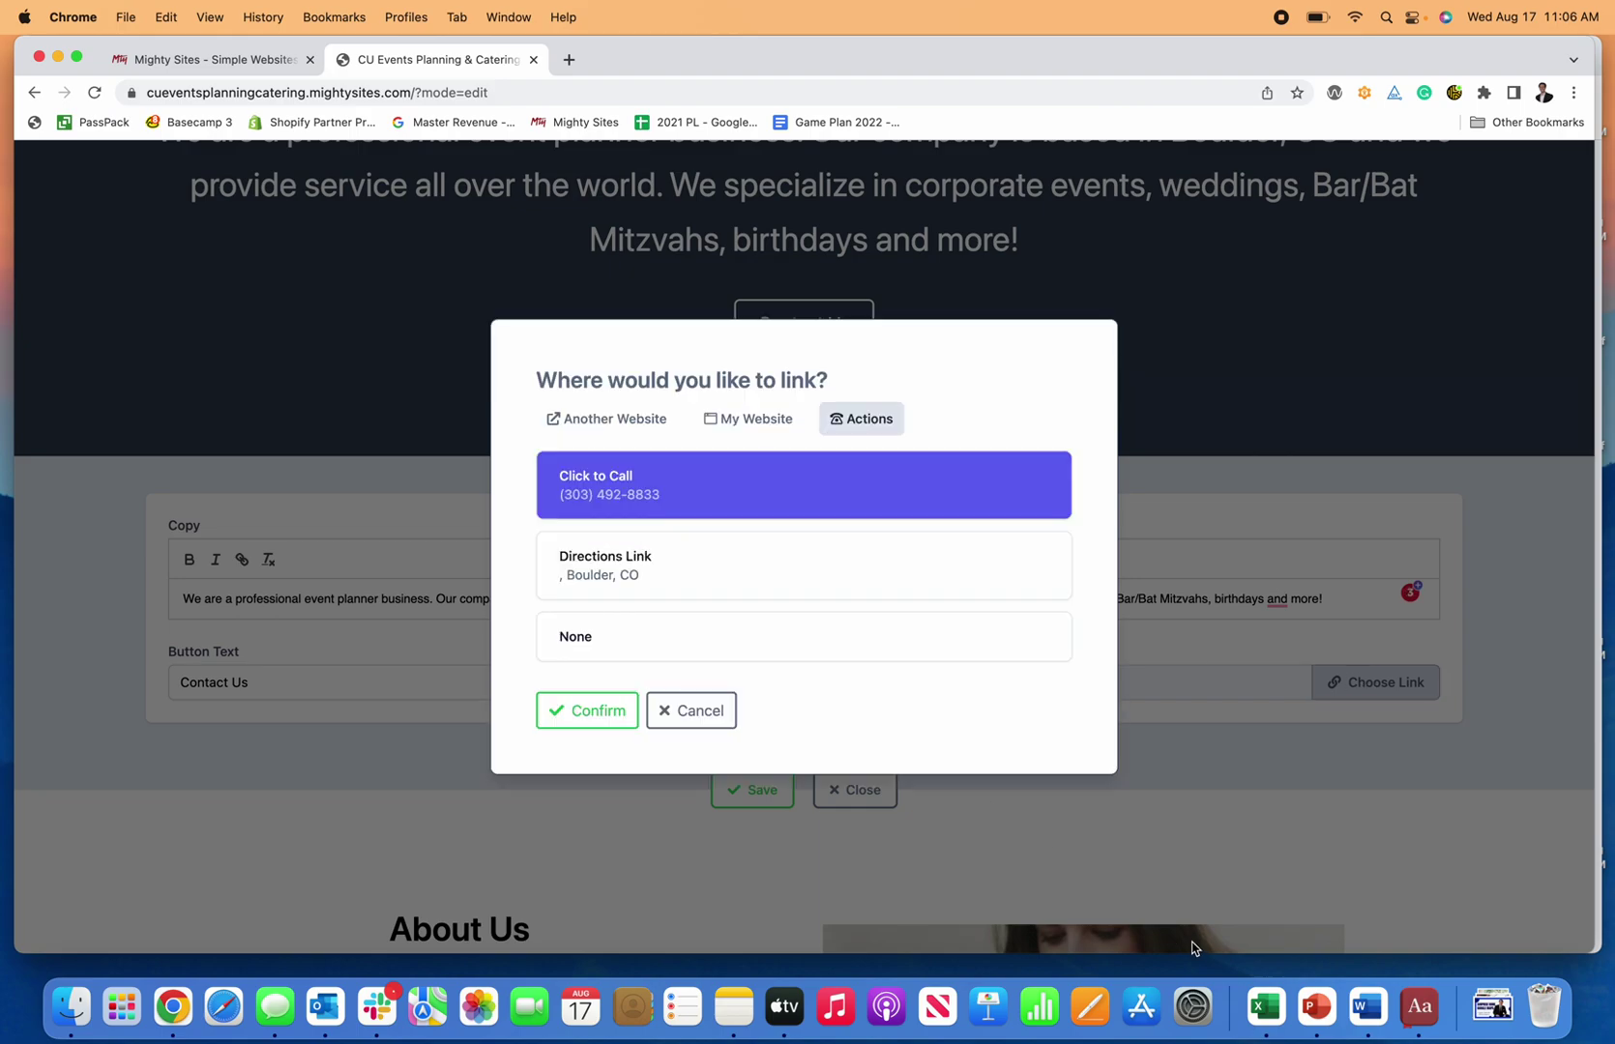
{"action": "left_click", "coordinate": [593, 717]}
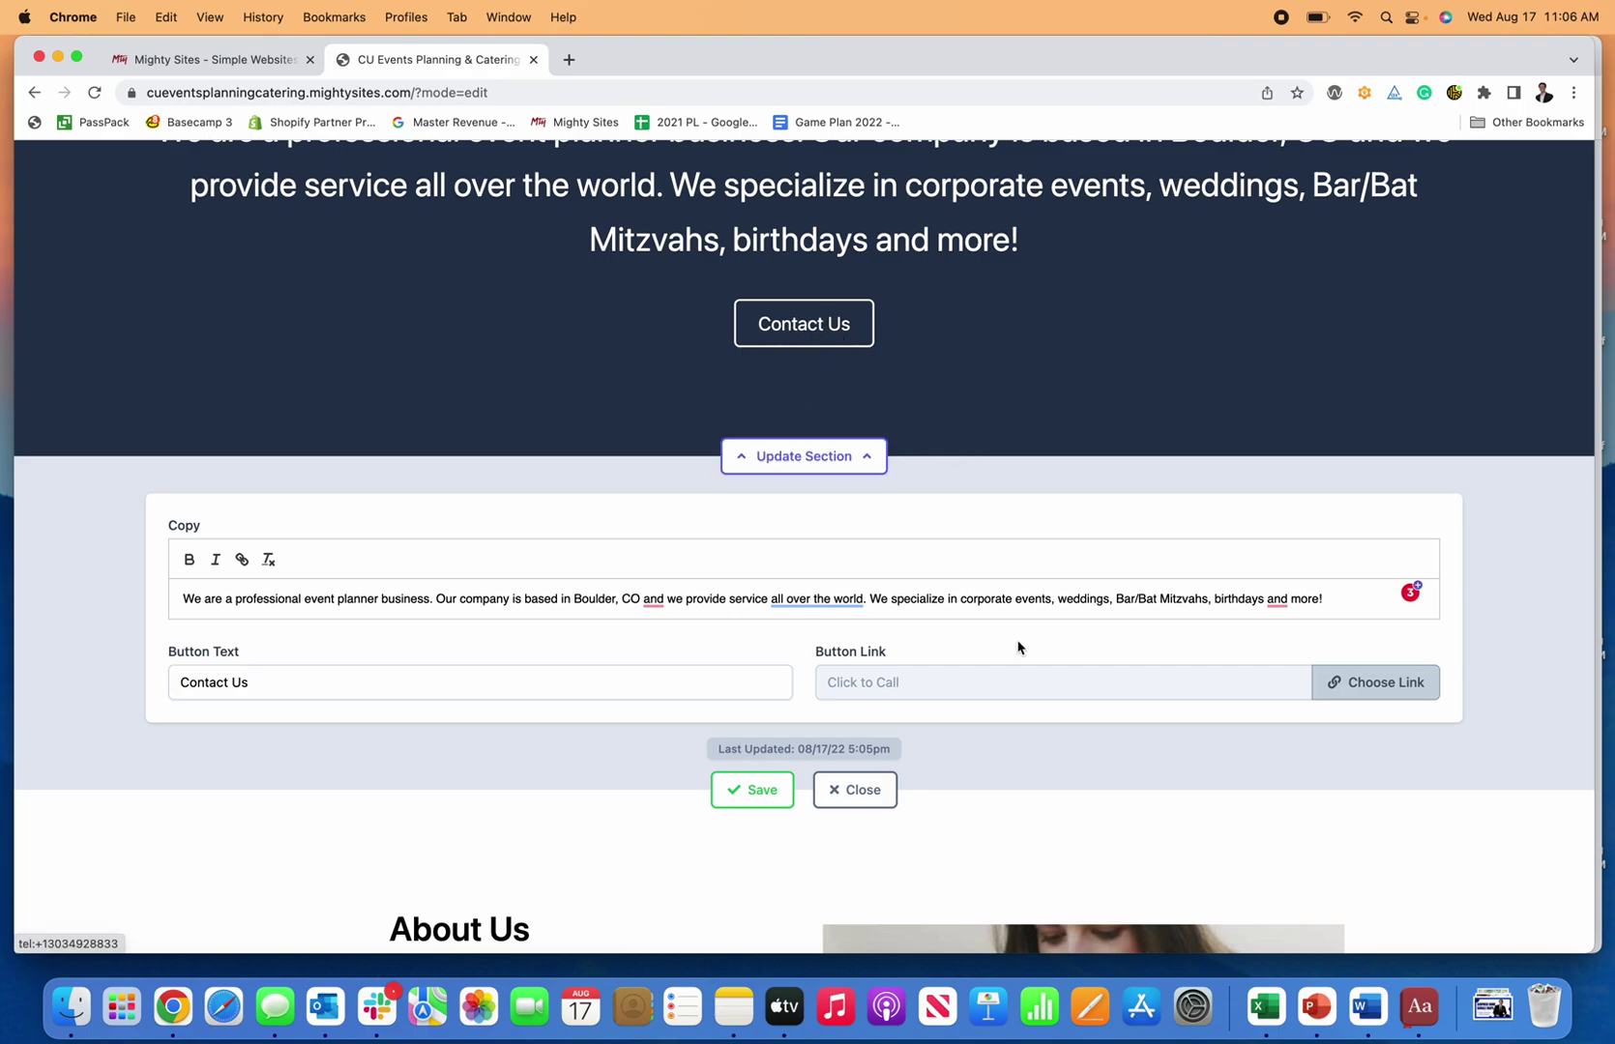
Switch the button's link type to Another Website and open a new browser tab.
{"action": "left_click", "coordinate": [1416, 683]}
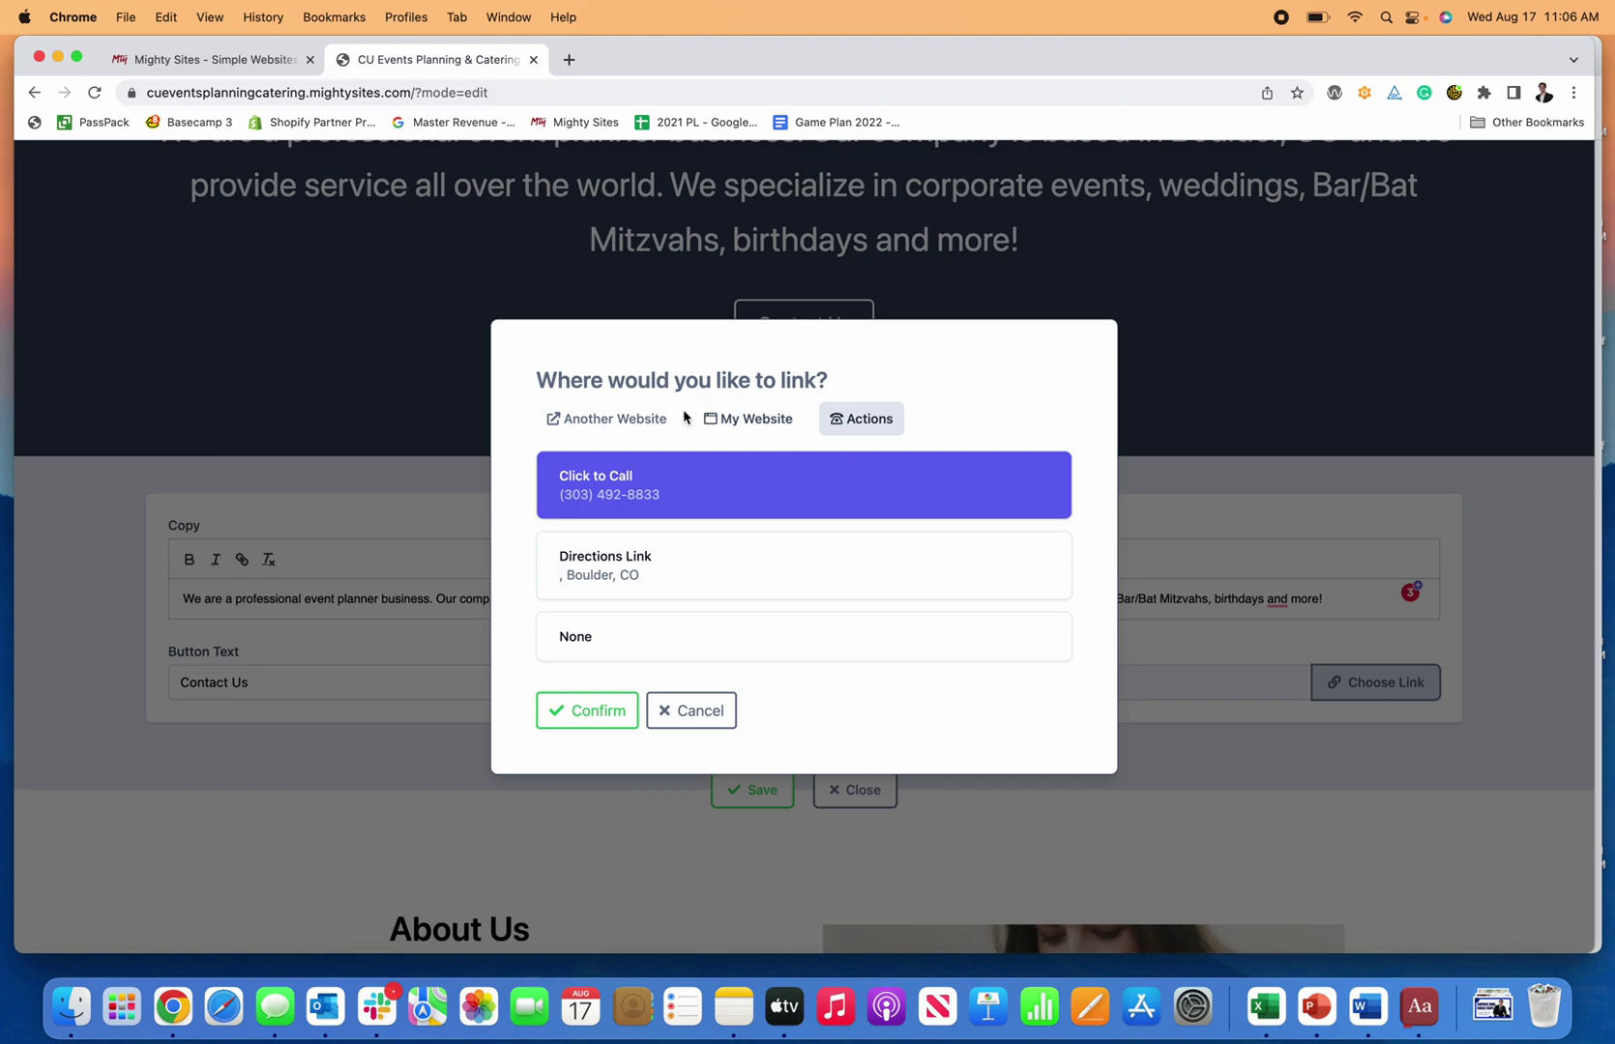
{"action": "left_click", "coordinate": [608, 419]}
{"action": "left_click", "coordinate": [569, 60]}
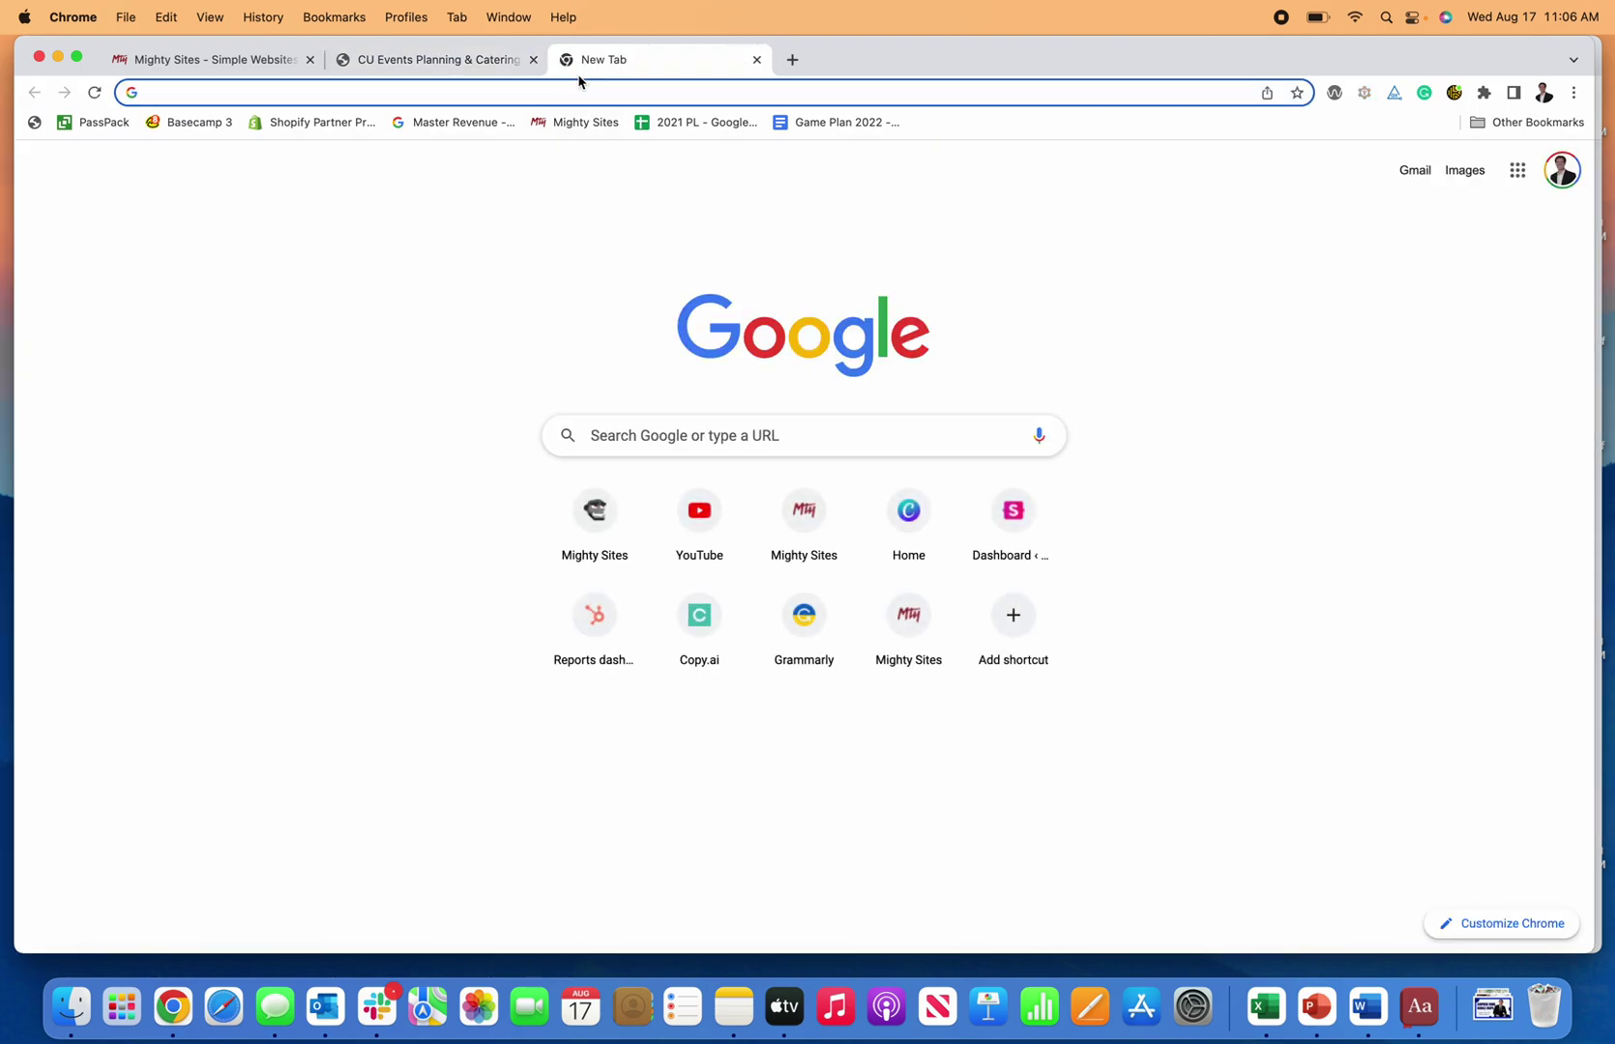
Load calendly in the new tab and copy the scheduling page's web address.
{"action": "type", "text": "claend"}
{"action": "key", "text": "BackSpace"}
{"action": "key", "text": "BackSpace"}
{"action": "key", "text": "BackSpace"}
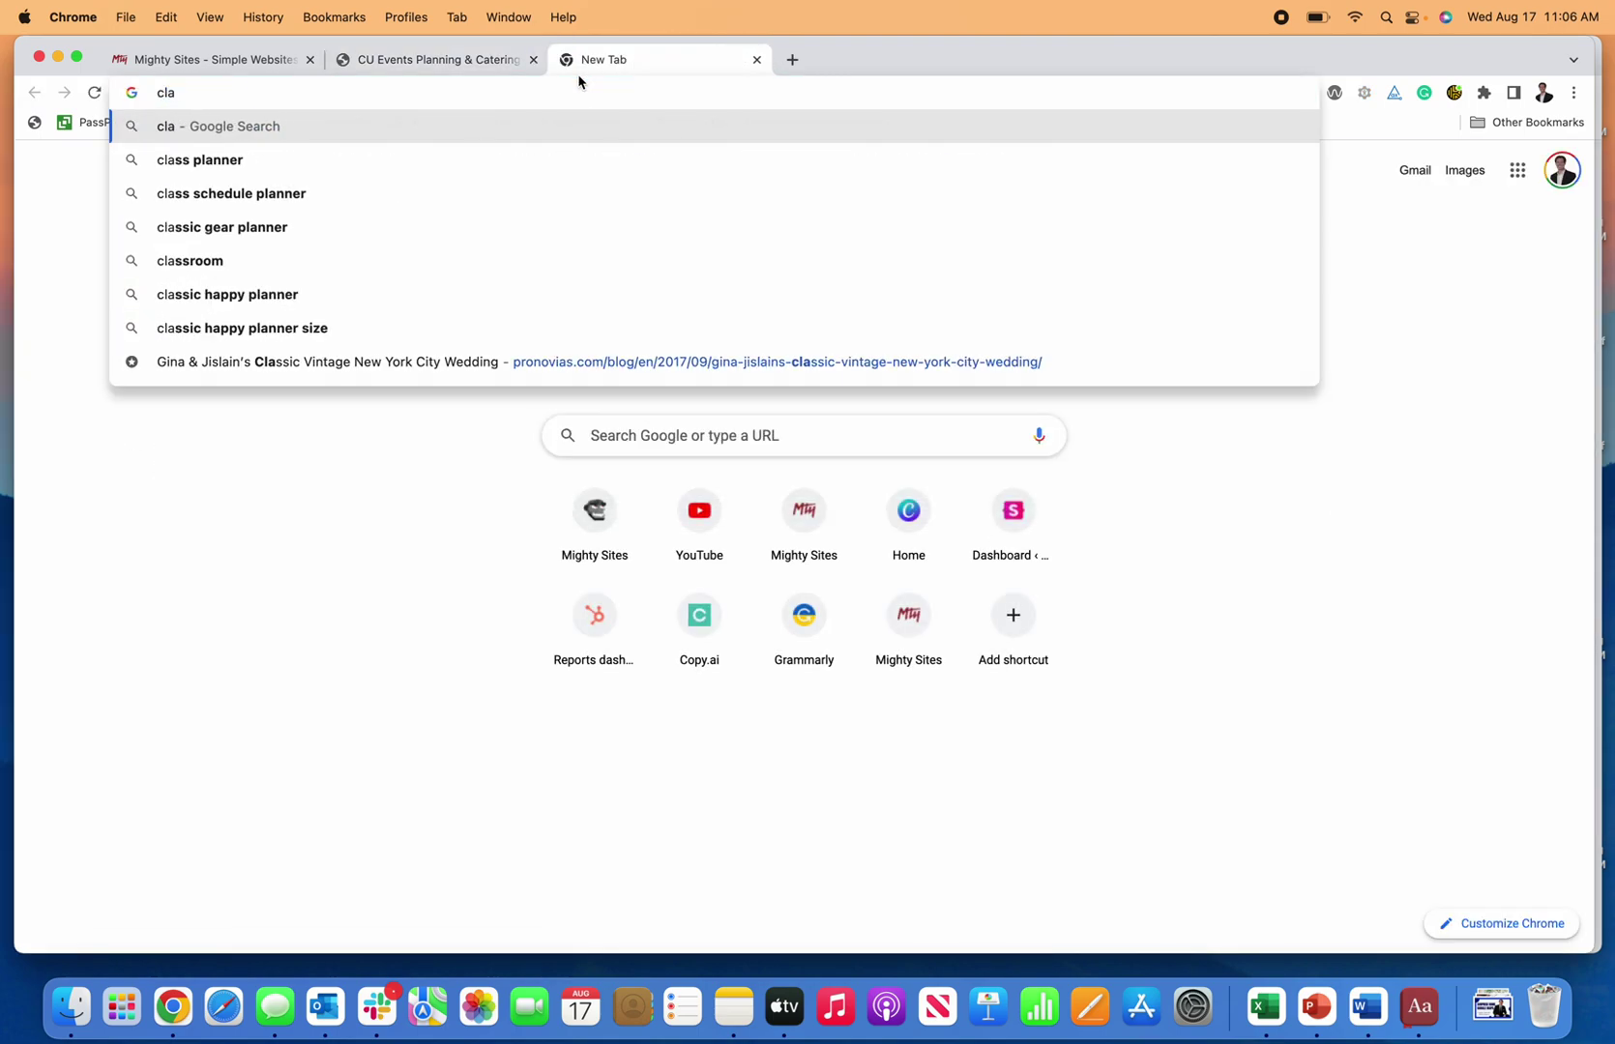
{"action": "key", "text": "BackSpace"}
{"action": "key", "text": "BackSpace"}
{"action": "type", "text": "alen"}
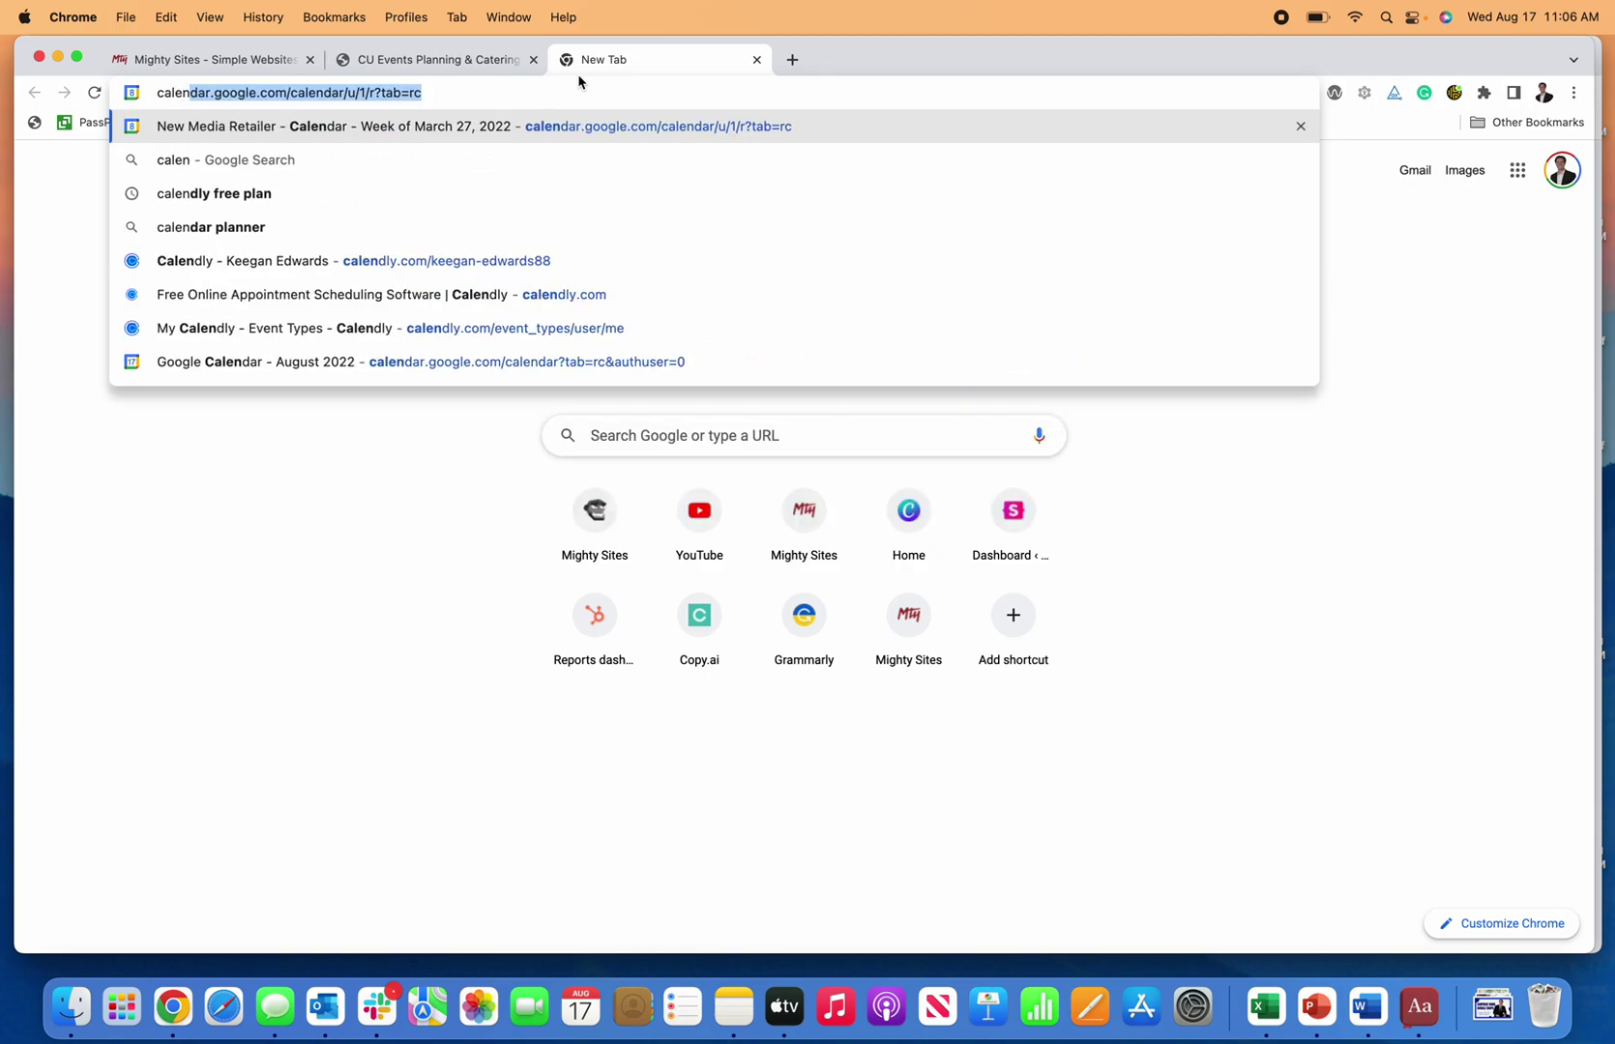
{"action": "type", "text": "dl"}
{"action": "key", "text": "Return"}
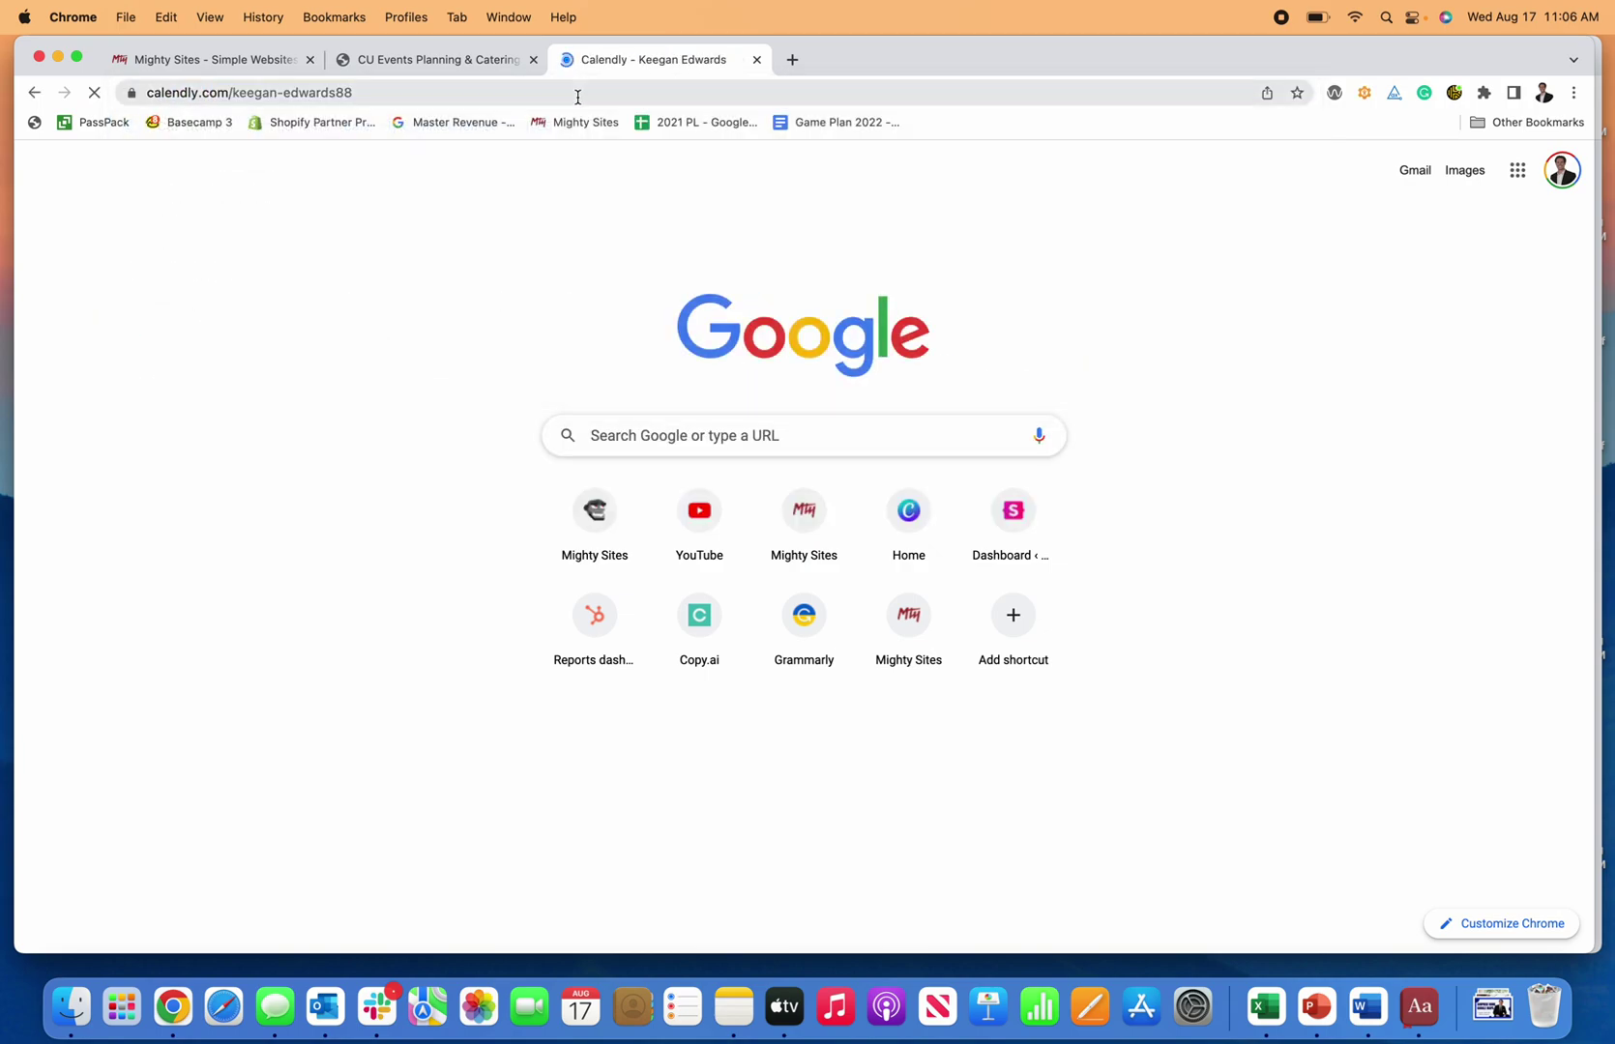
{"action": "left_click", "coordinate": [577, 97]}
{"action": "key", "text": "super+c"}
Paste the Calendly address as the Contact Us button's website URL, confirm, and close the editor.
{"action": "left_click", "coordinate": [478, 66]}
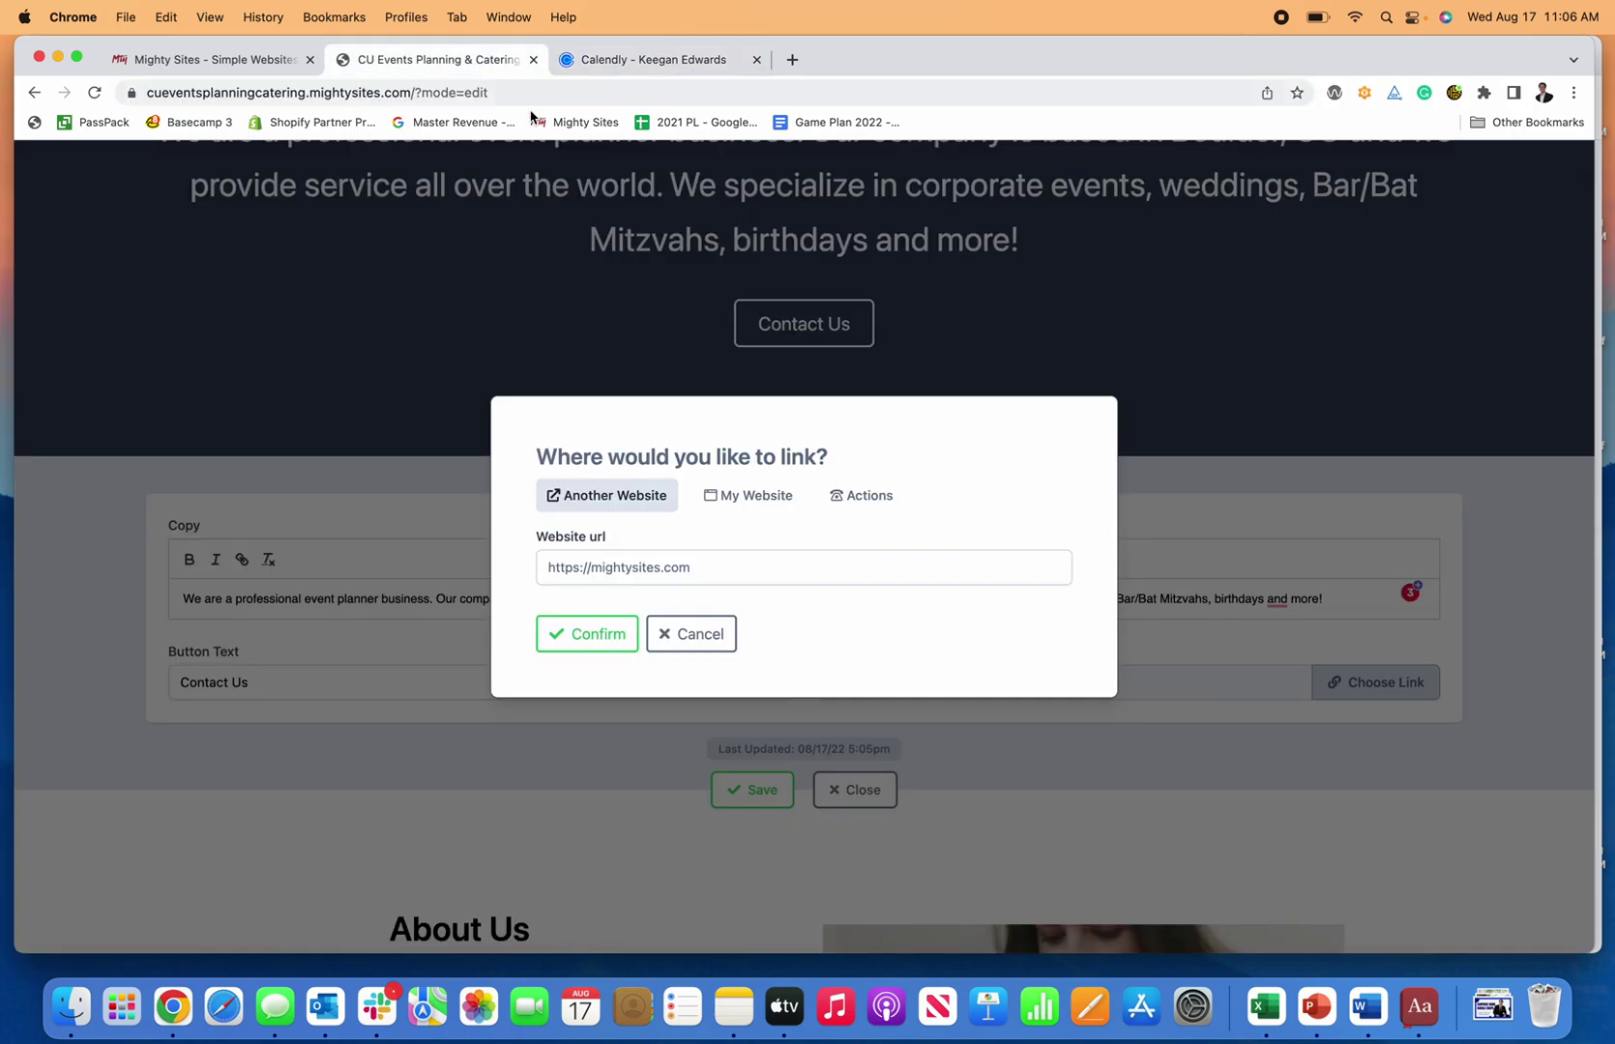
{"action": "left_click", "coordinate": [704, 560]}
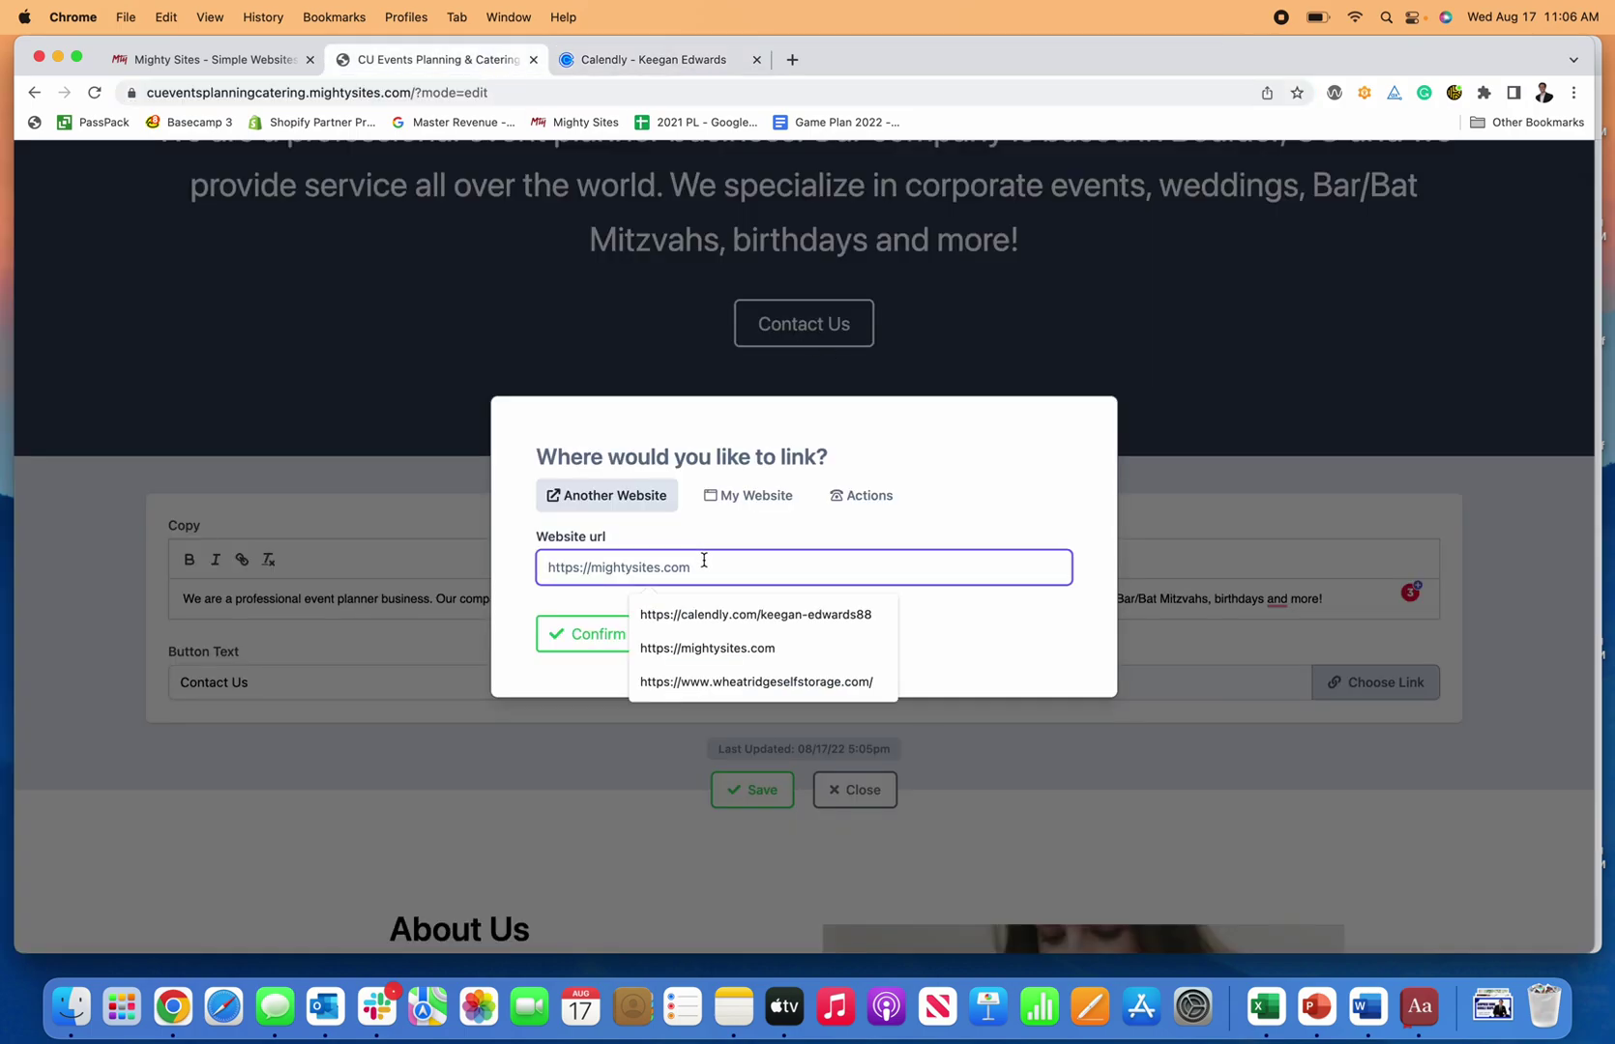
{"action": "key", "text": "super+v"}
{"action": "left_click", "coordinate": [607, 650]}
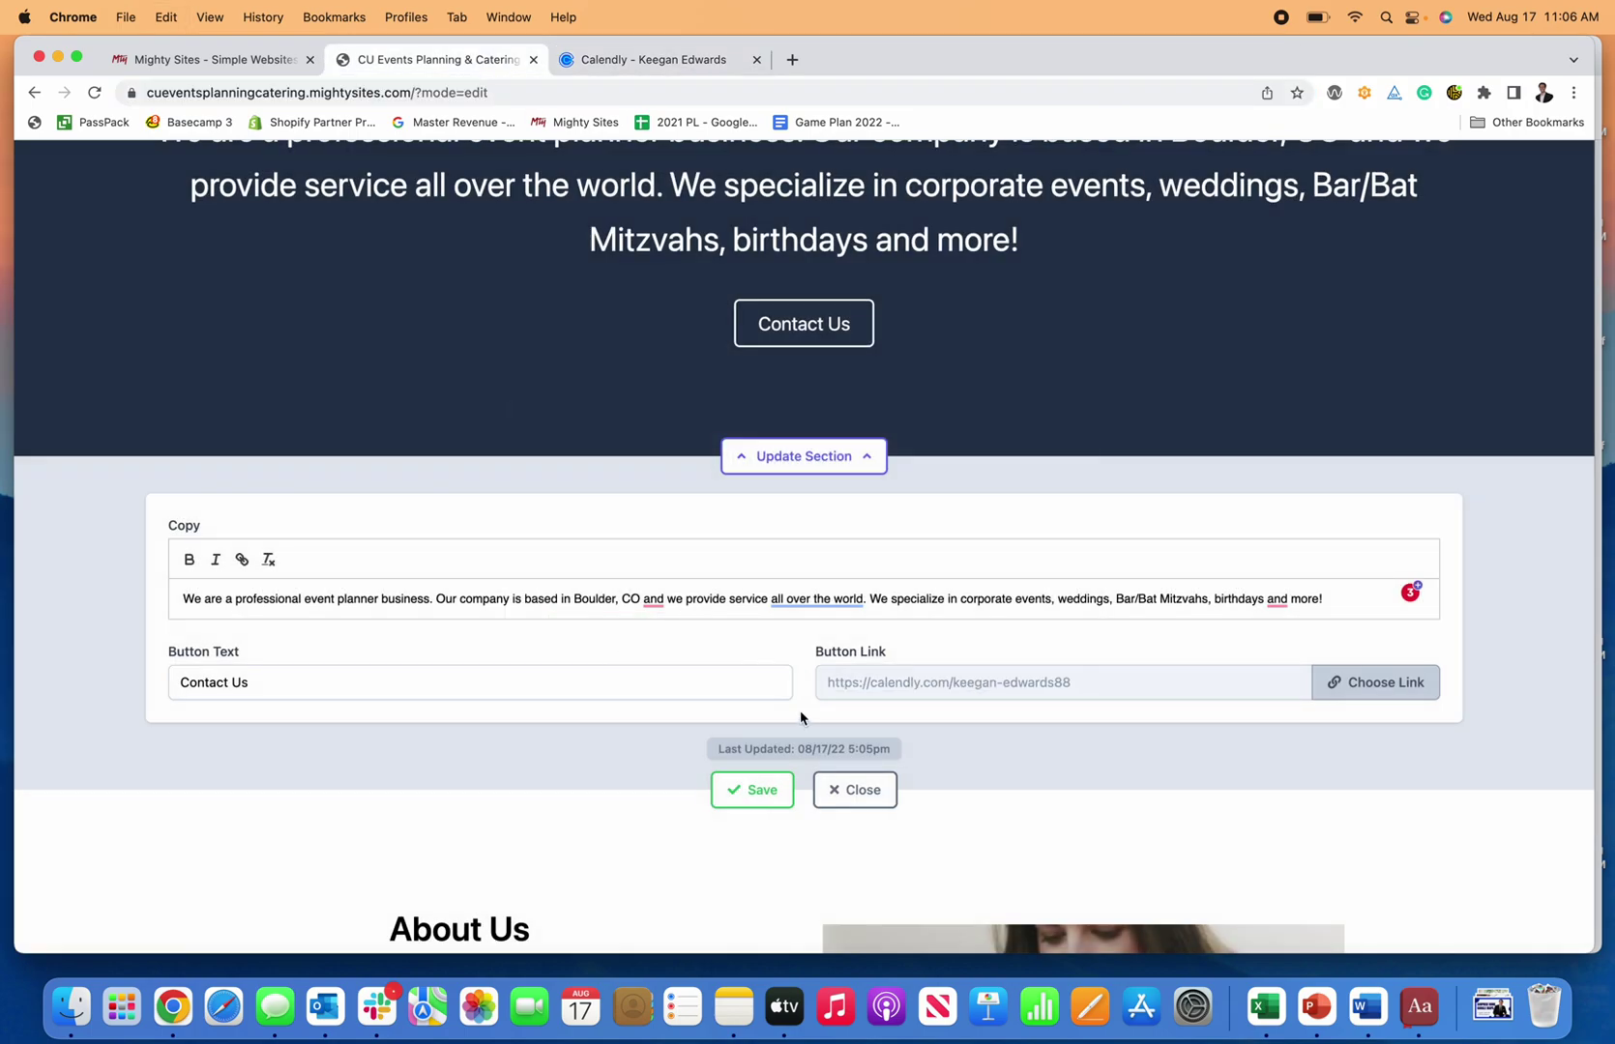
{"action": "left_click", "coordinate": [857, 790]}
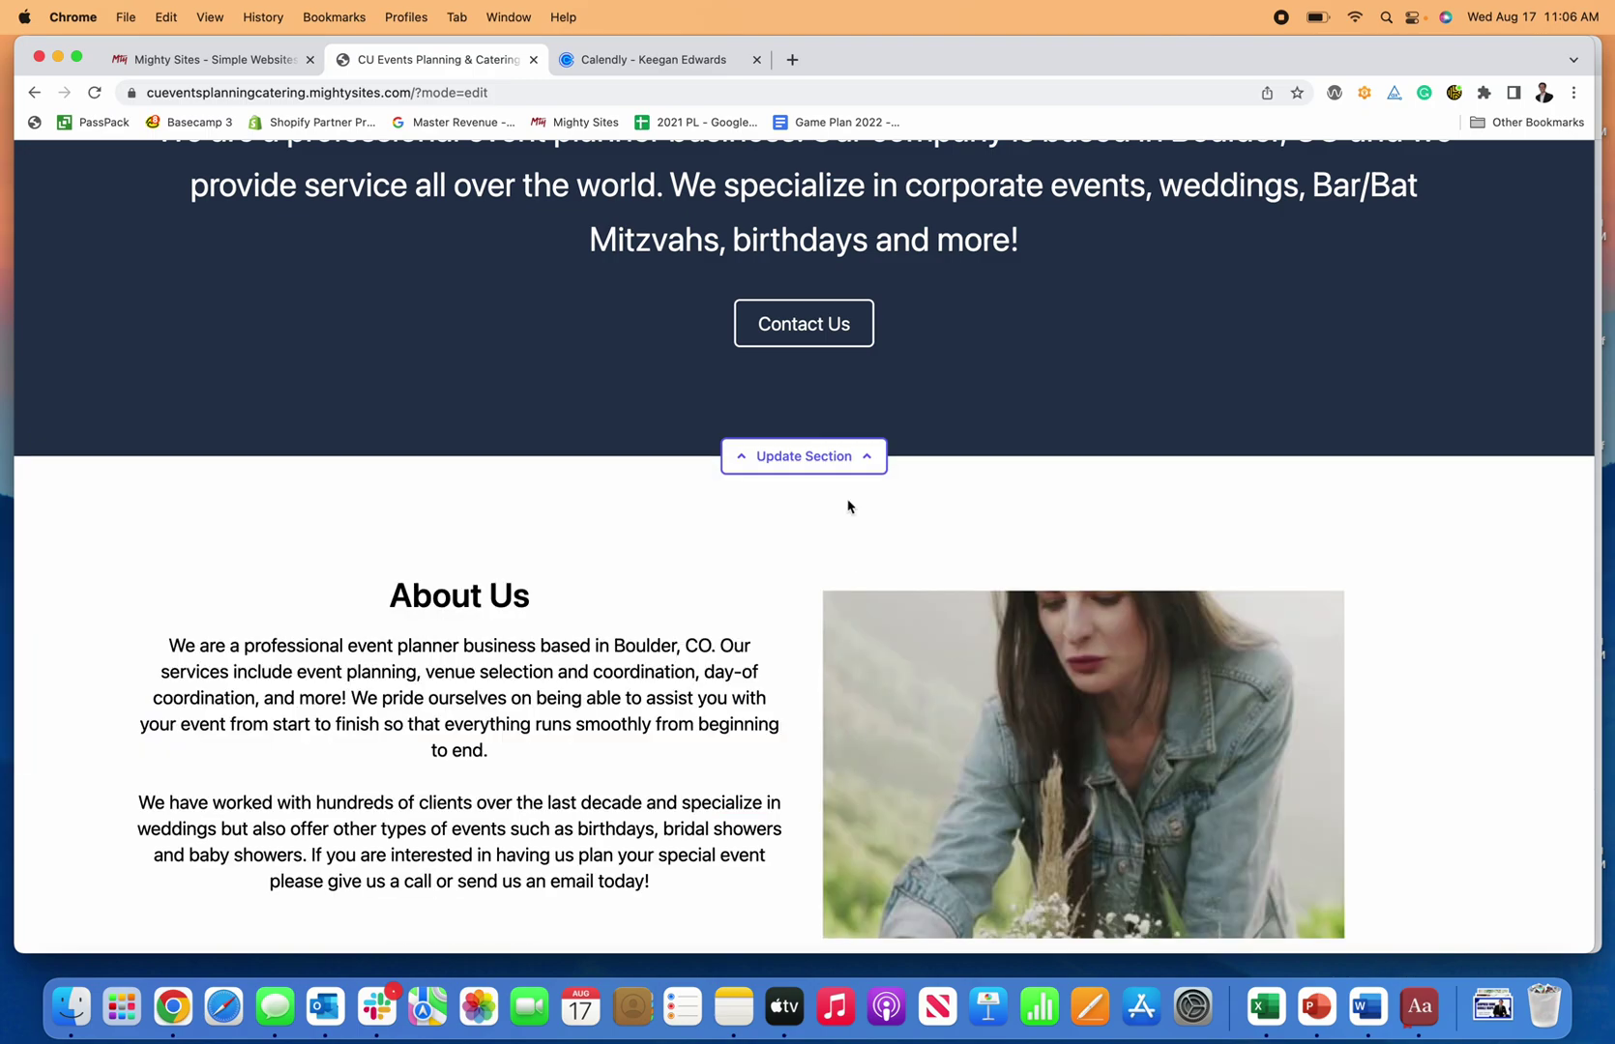
Test that Contact Us opens Calendly, then return and reopen the intro section editor.
{"action": "left_click", "coordinate": [810, 326]}
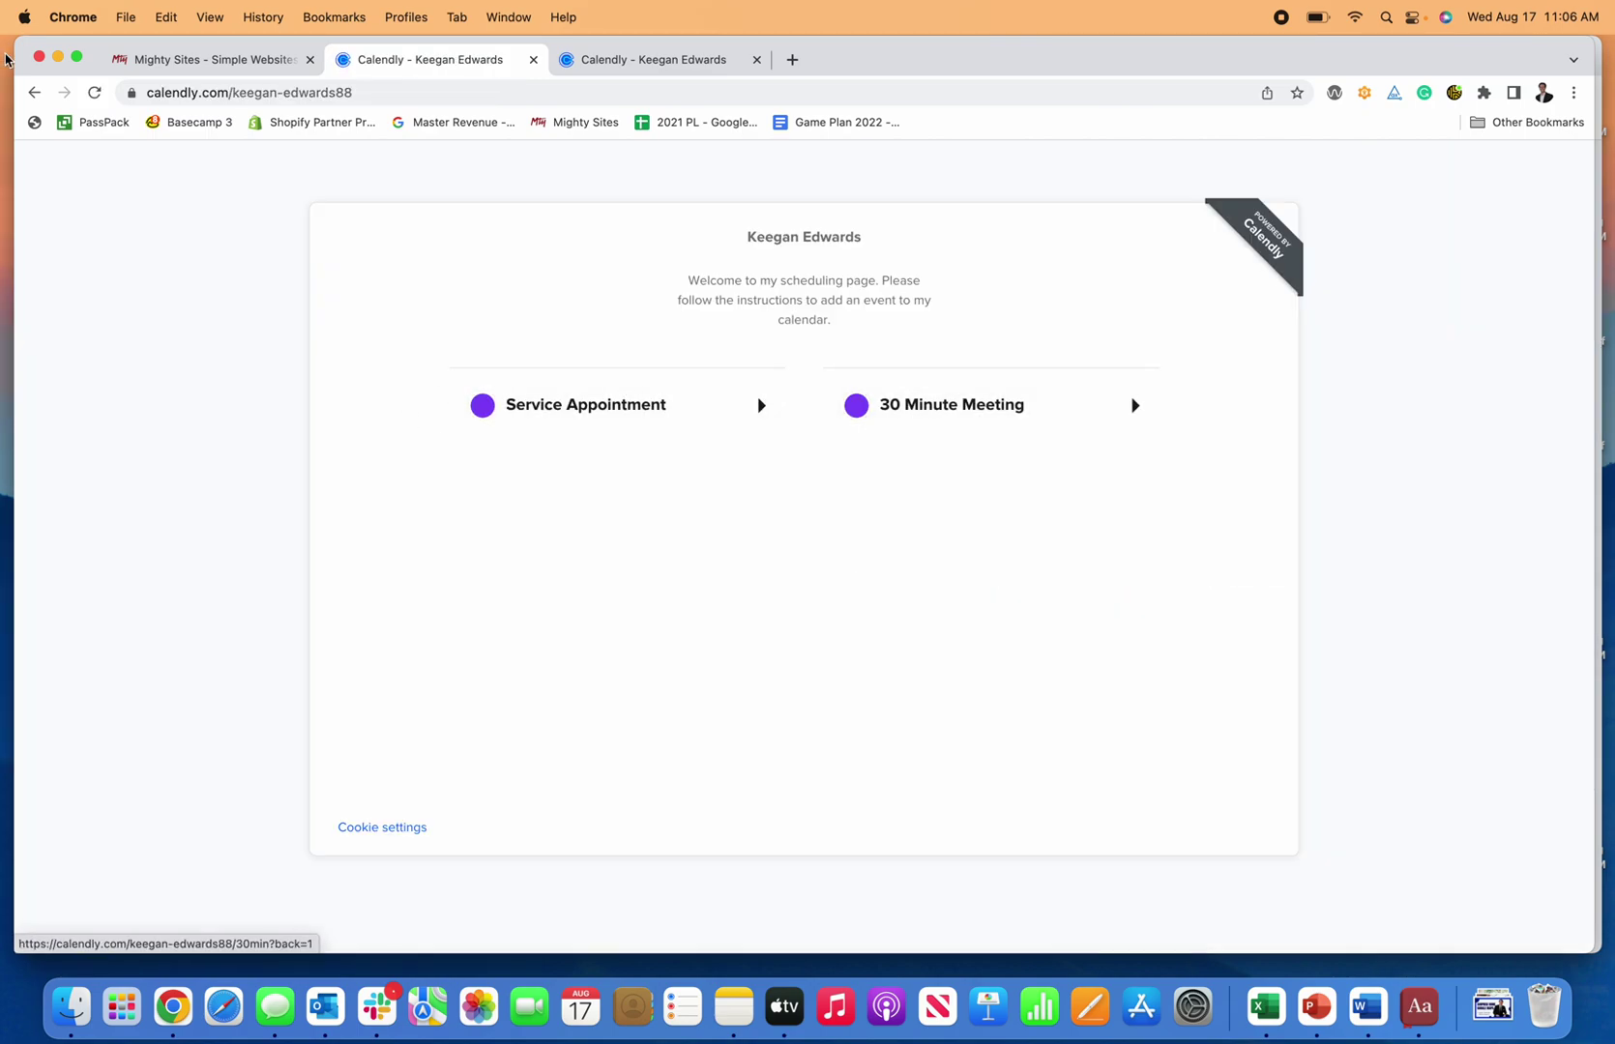
{"action": "left_click", "coordinate": [34, 94]}
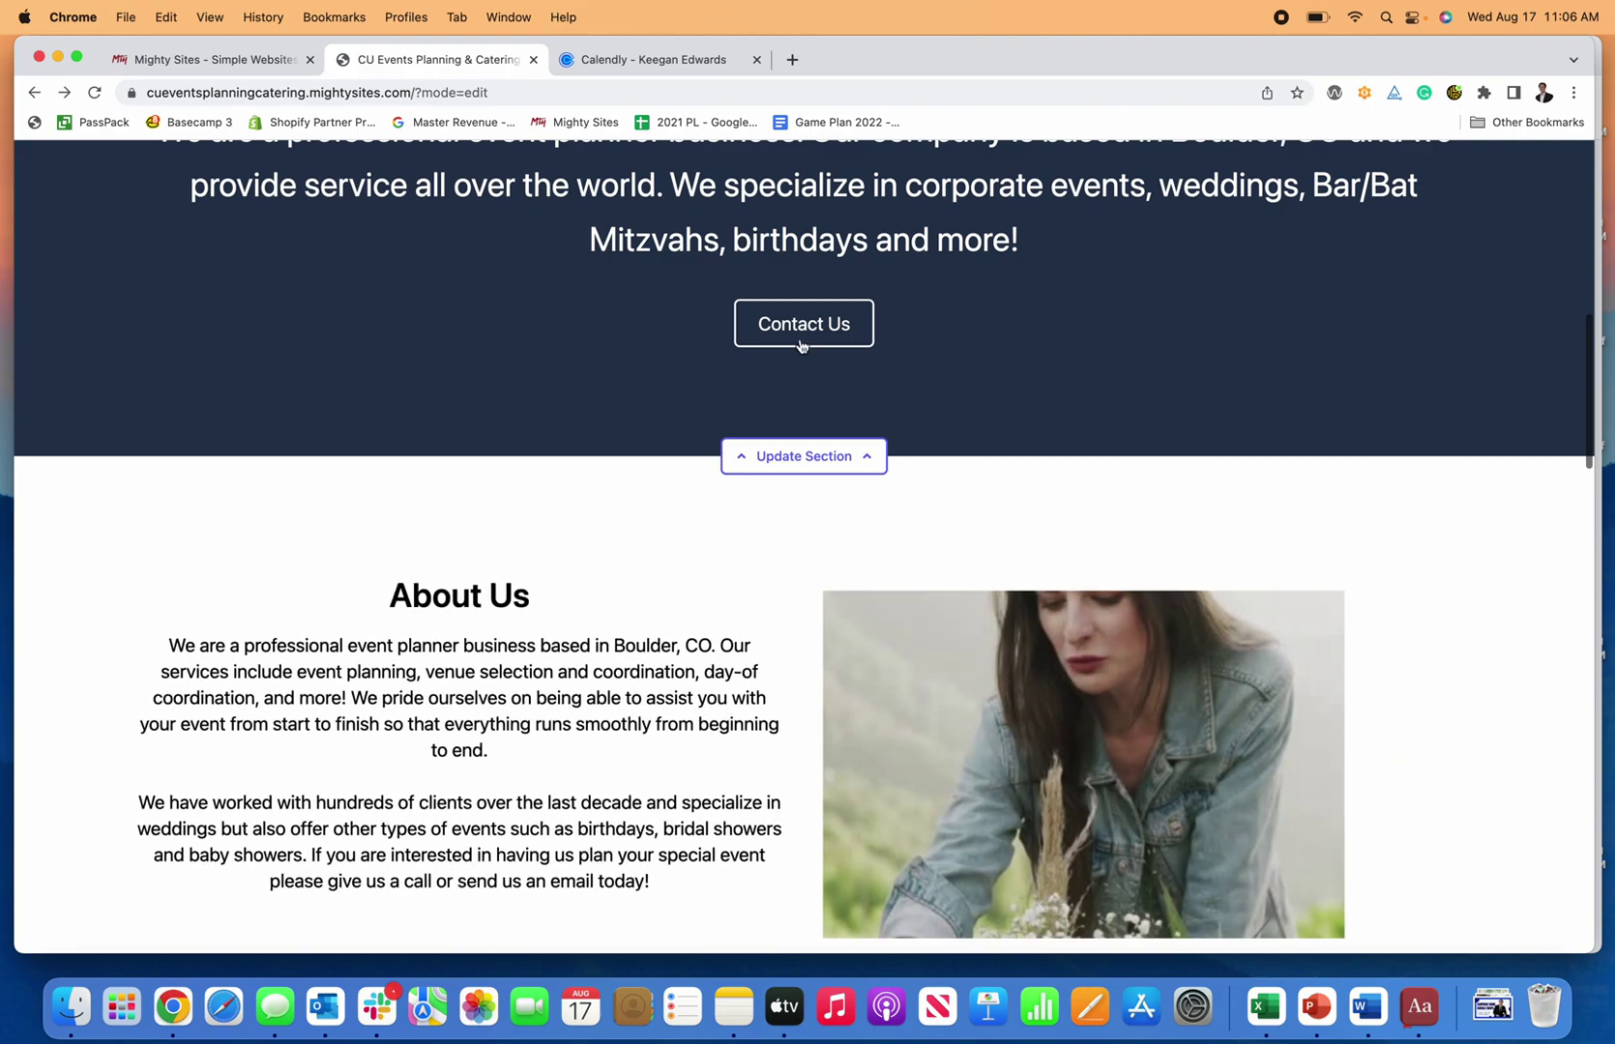
{"action": "left_click", "coordinate": [804, 455]}
Replace the button text 'Contact Us' with 'Request An Appointment', save, and close the editor.
{"action": "triple_click", "coordinate": [330, 689]}
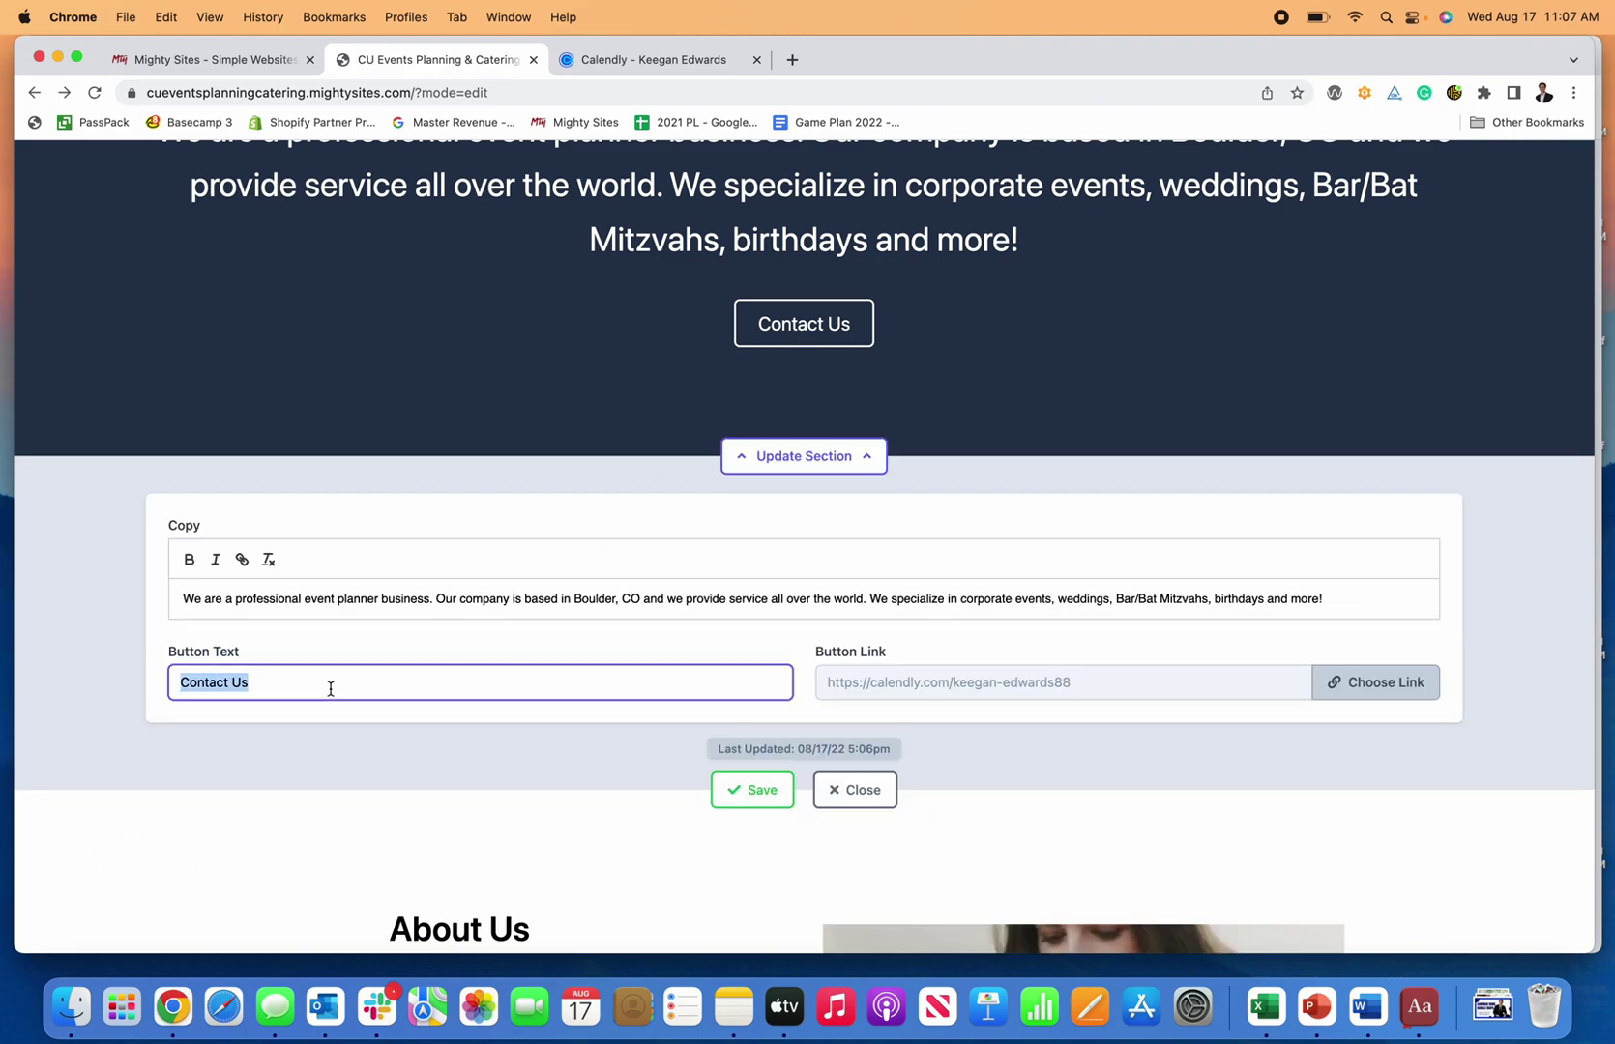
{"action": "type", "text": "Request "}
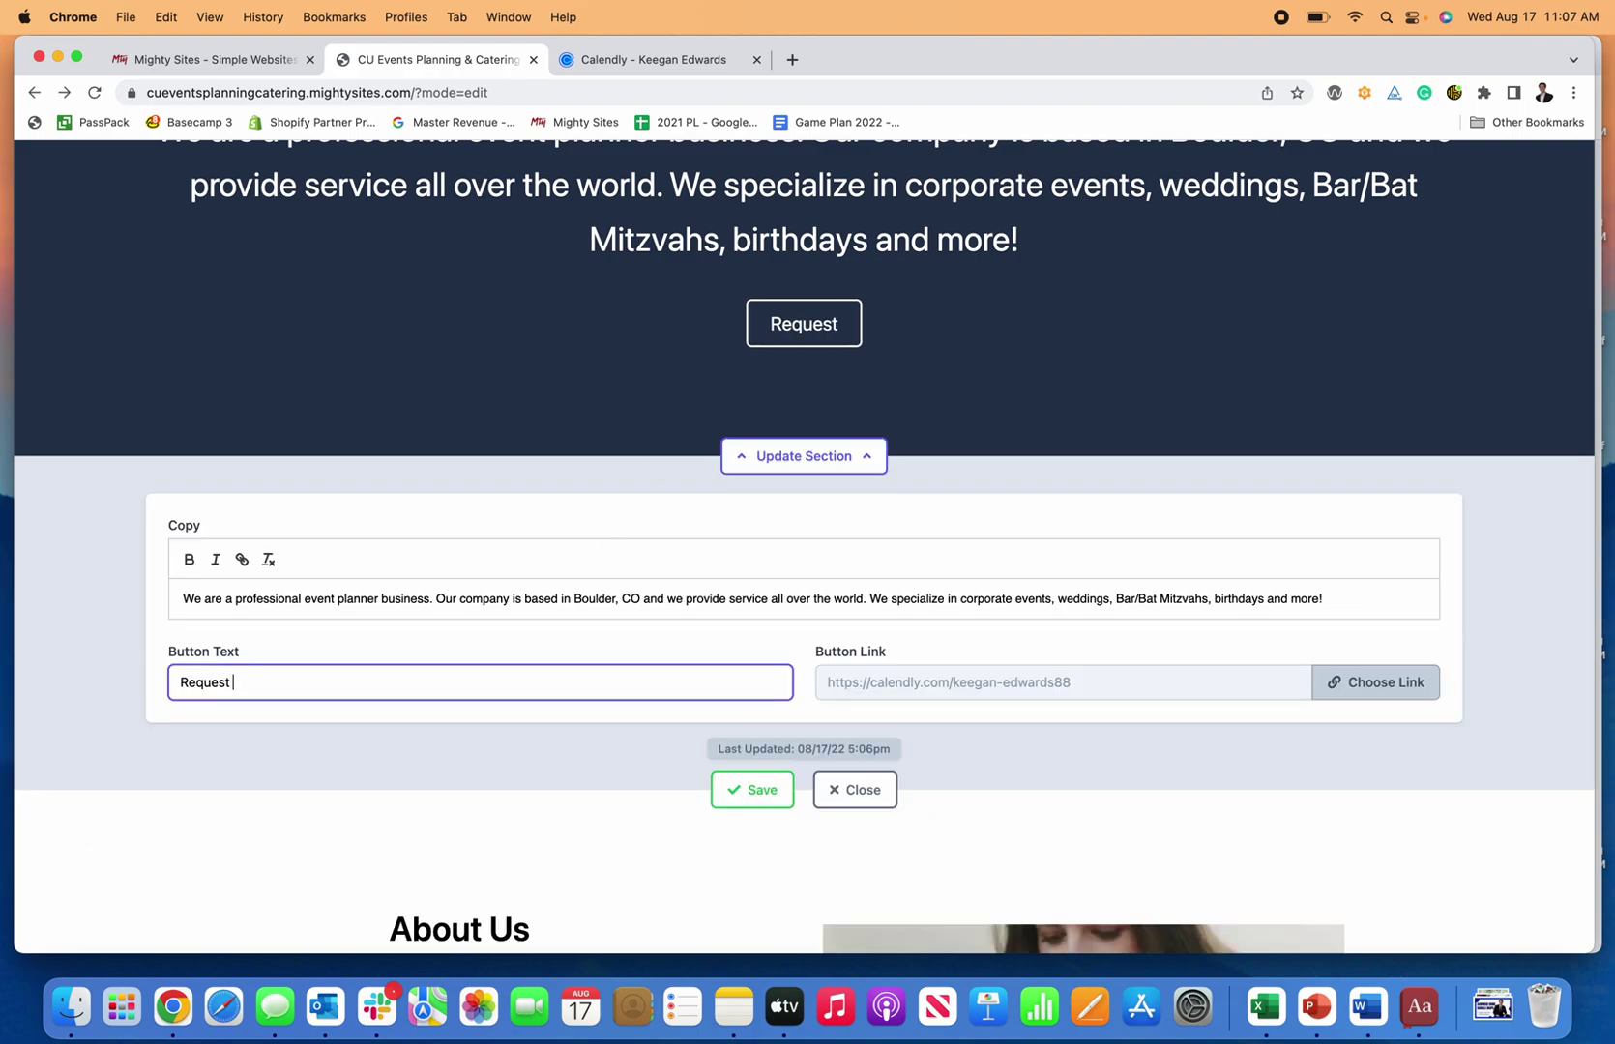
{"action": "type", "text": "An Appointment"}
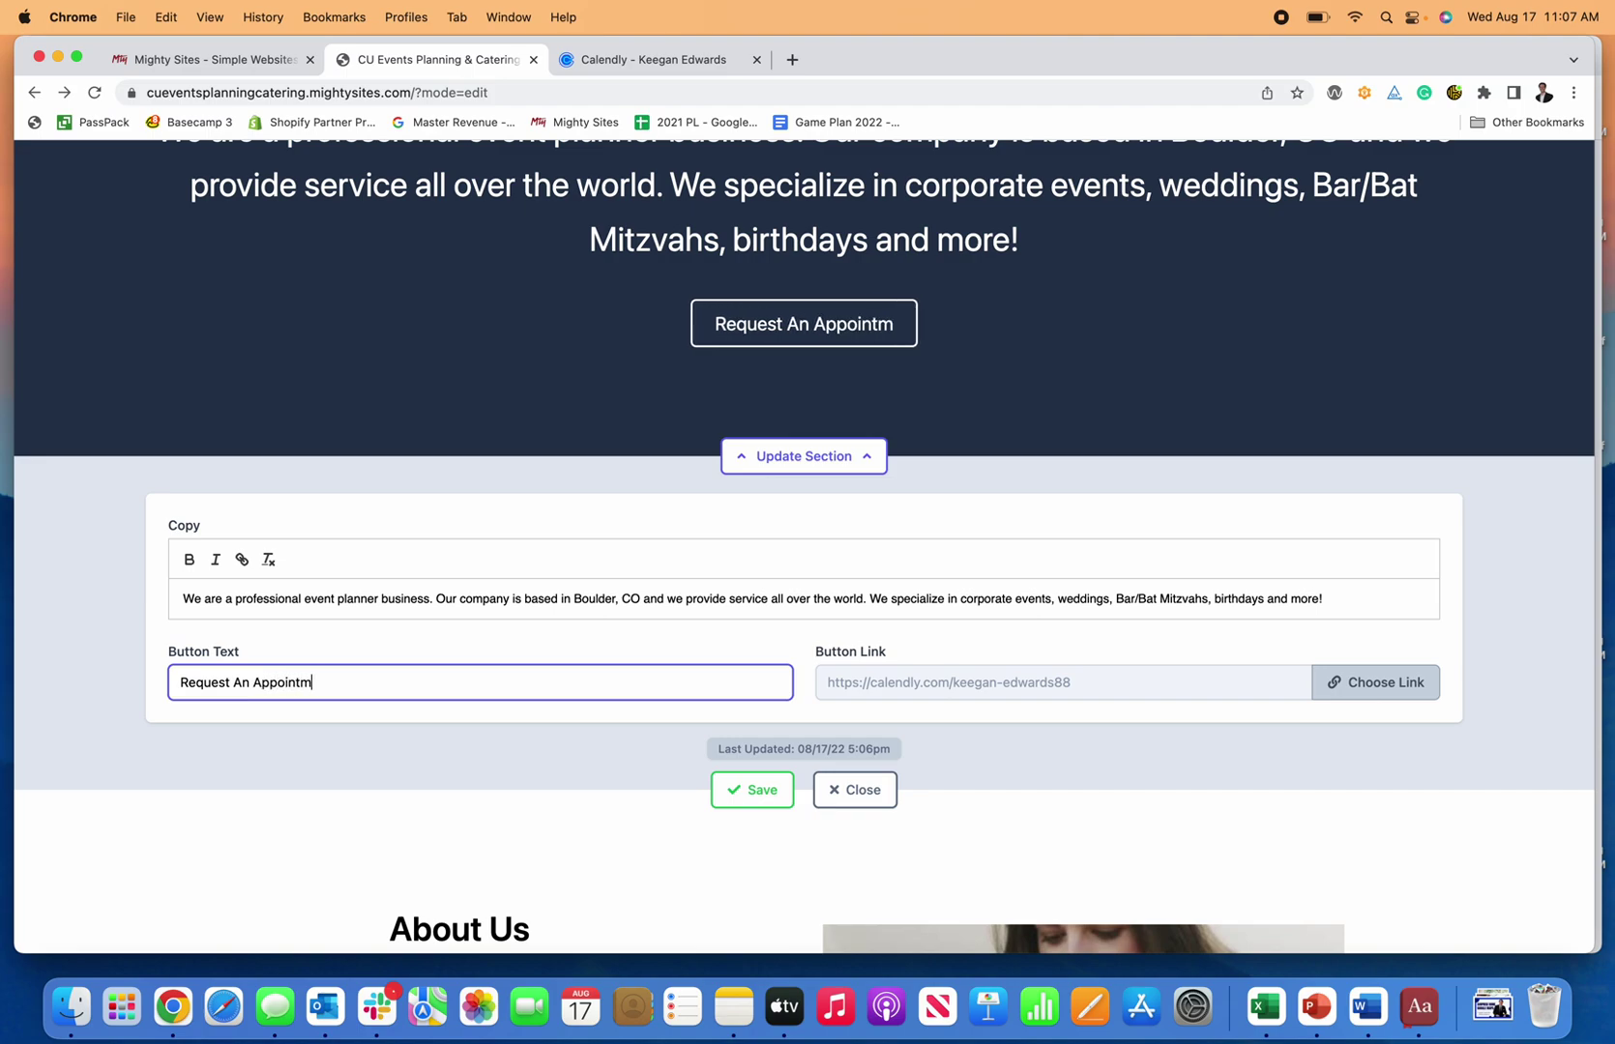
{"action": "left_click", "coordinate": [755, 790]}
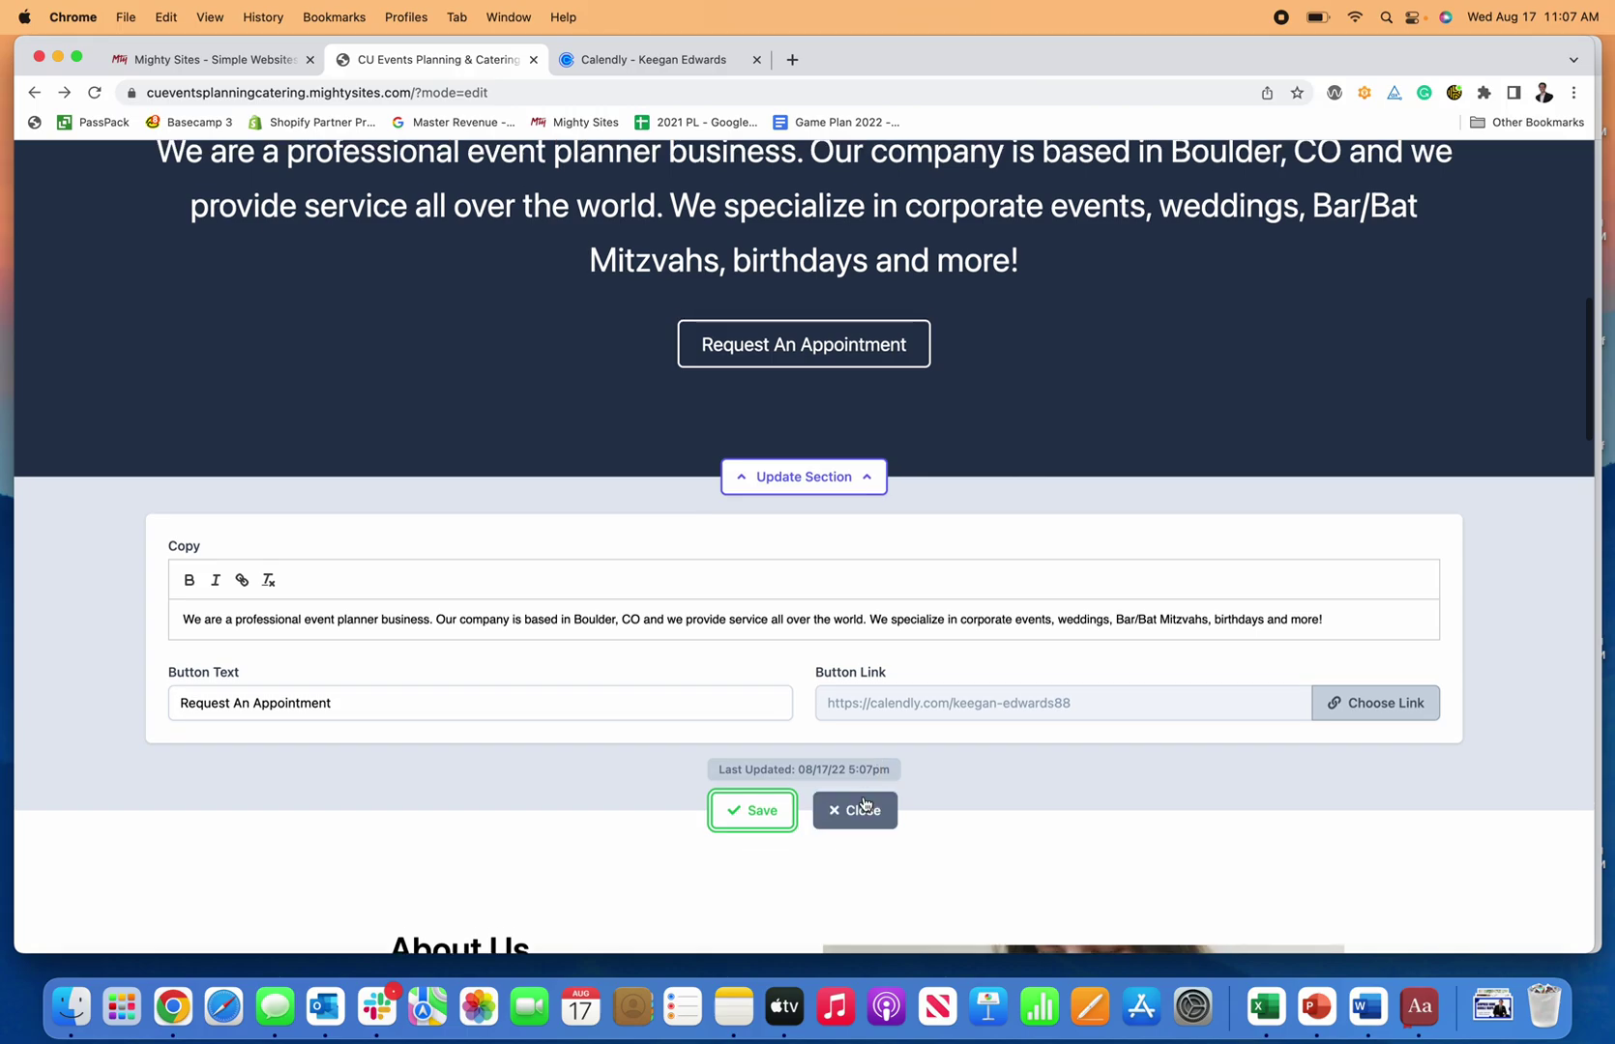
{"action": "left_click", "coordinate": [856, 801]}
Scroll to the location section and review its business hours and action button settings.
{"action": "scroll", "coordinate": [909, 607], "scroll_direction": "down", "scroll_amount": 3}
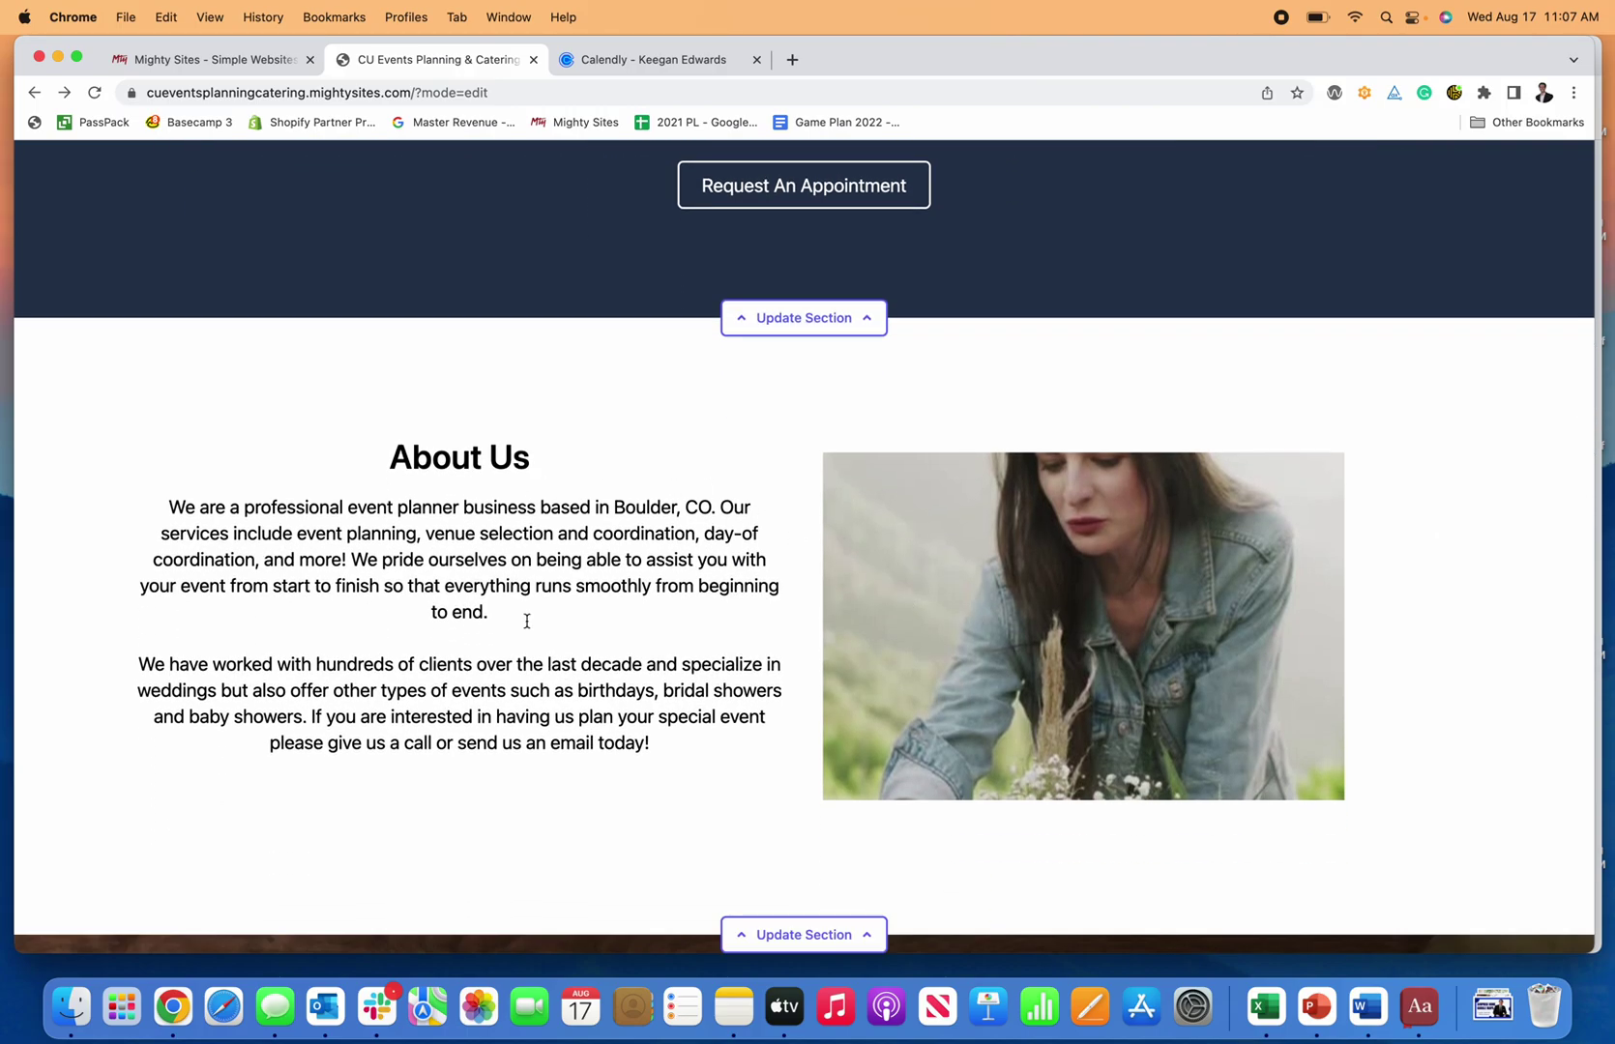
{"action": "scroll", "coordinate": [1030, 555], "scroll_direction": "down", "scroll_amount": 10}
{"action": "scroll", "coordinate": [1034, 555], "scroll_direction": "up", "scroll_amount": 2}
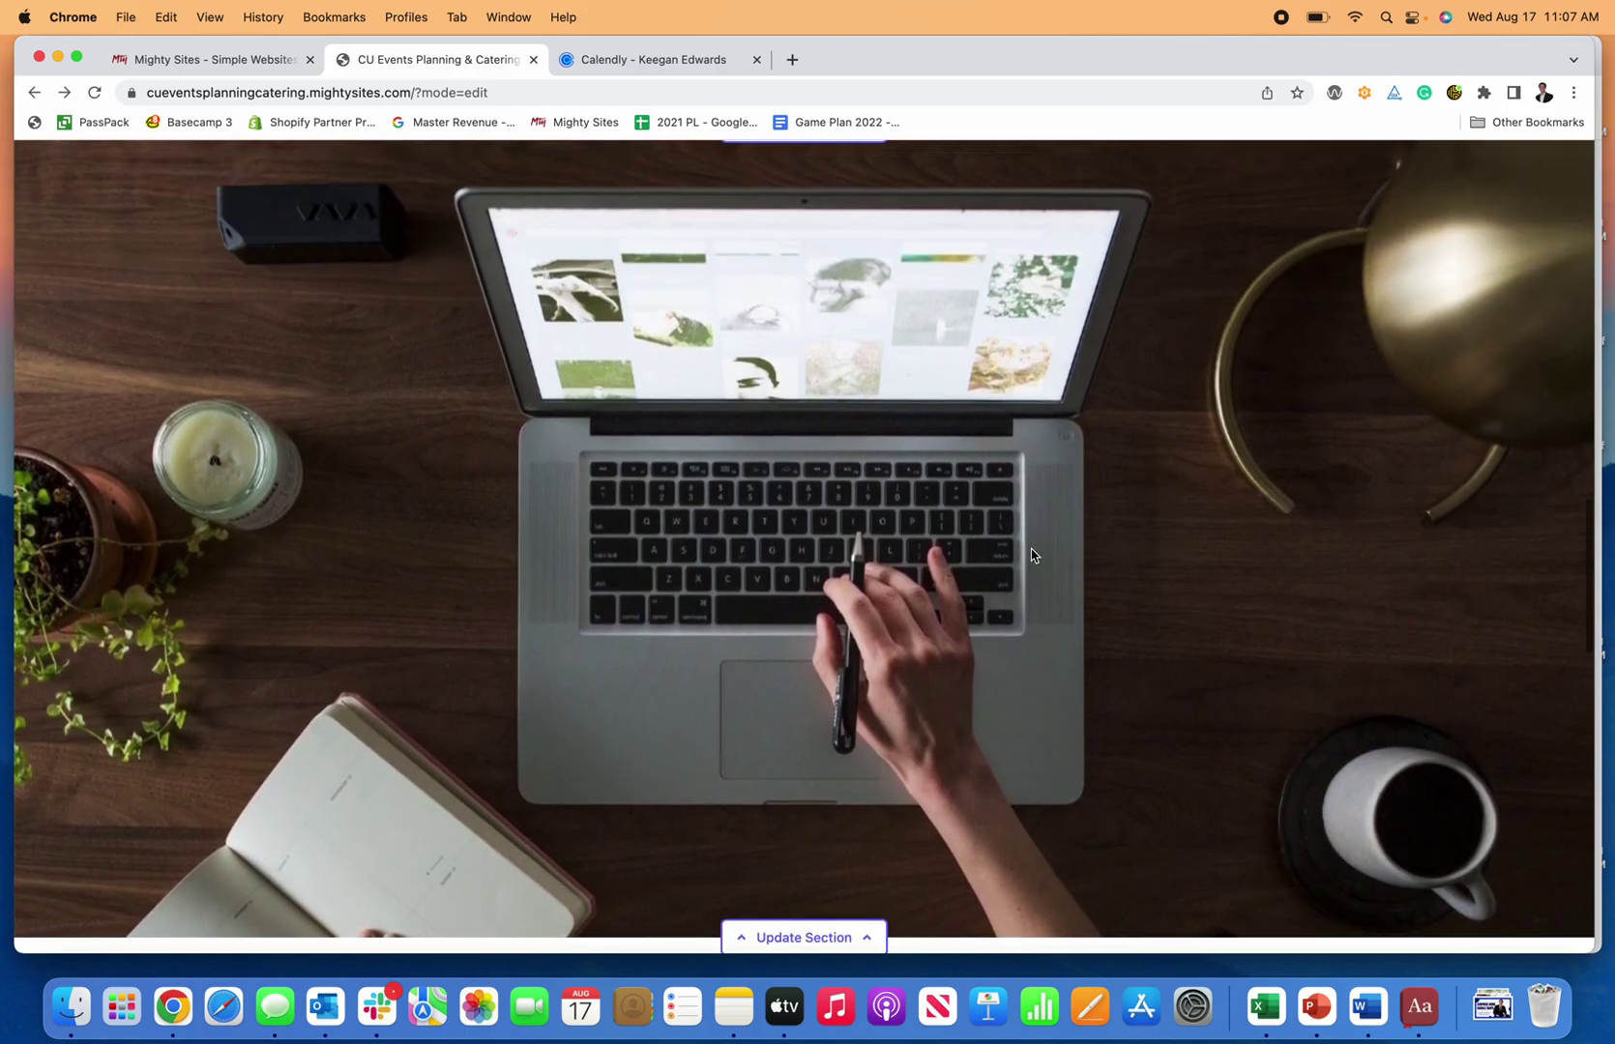
{"action": "scroll", "coordinate": [976, 468], "scroll_direction": "down", "scroll_amount": 15}
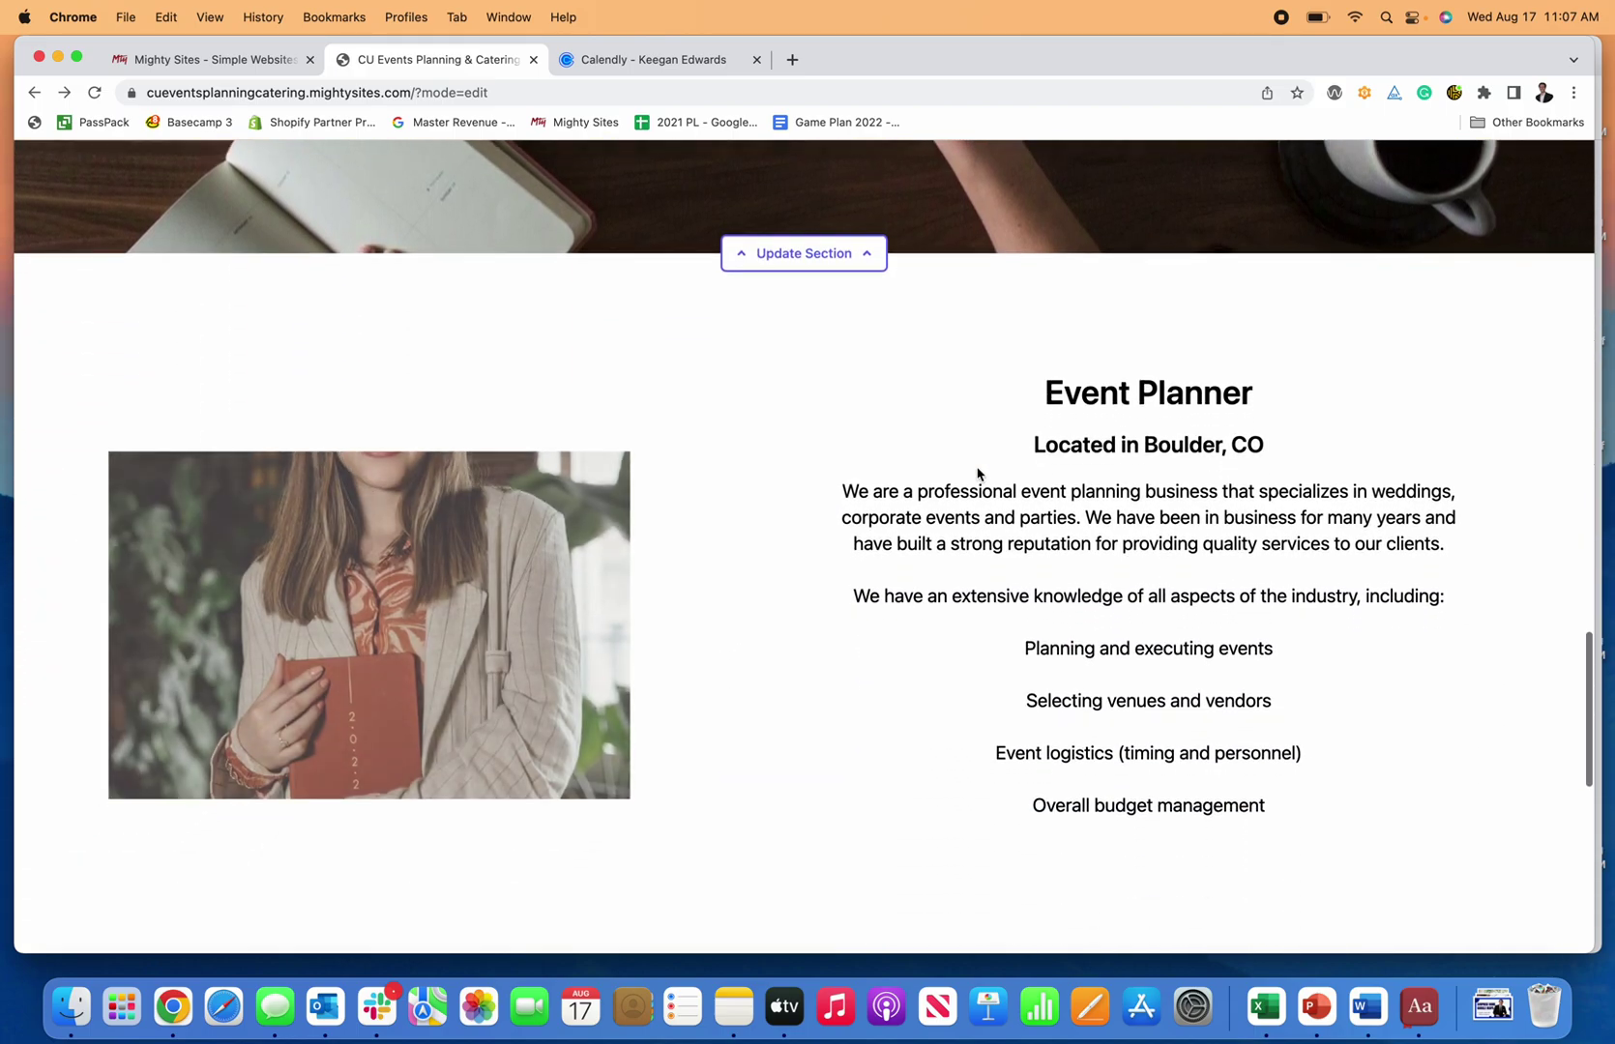
{"action": "scroll", "coordinate": [976, 468], "scroll_direction": "down", "scroll_amount": 2}
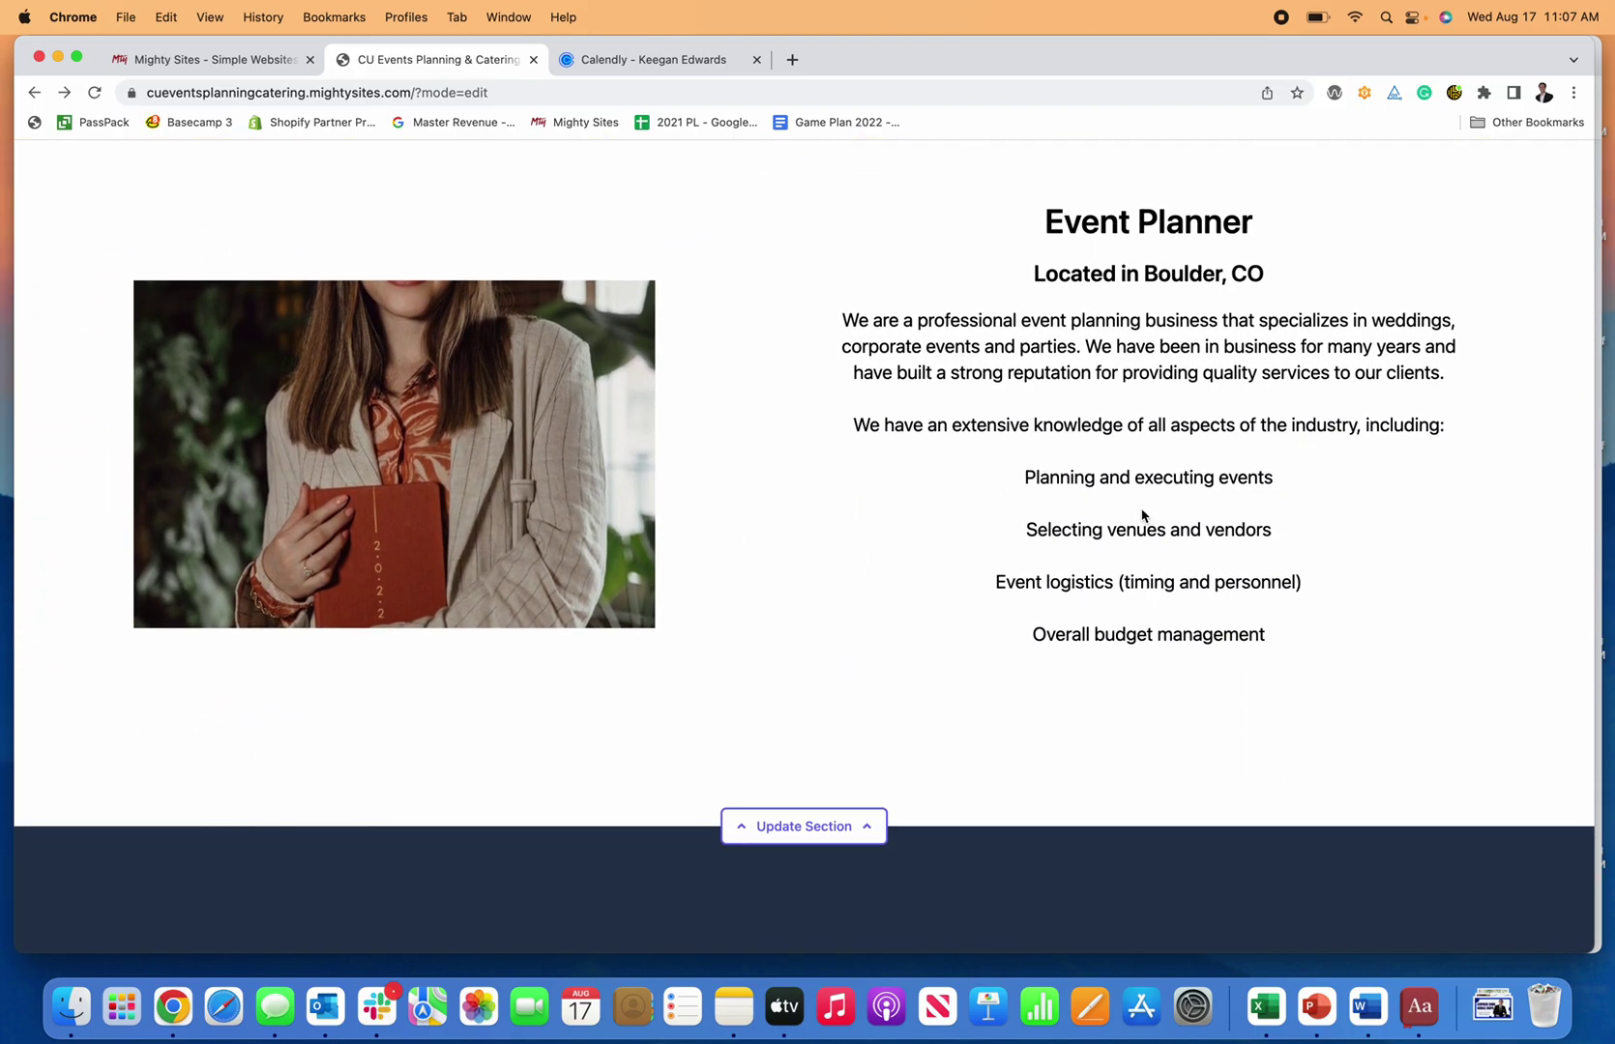
{"action": "scroll", "coordinate": [1143, 518], "scroll_direction": "up", "scroll_amount": 2}
{"action": "scroll", "coordinate": [1189, 530], "scroll_direction": "down", "scroll_amount": 8}
{"action": "scroll", "coordinate": [1218, 537], "scroll_direction": "down", "scroll_amount": 5}
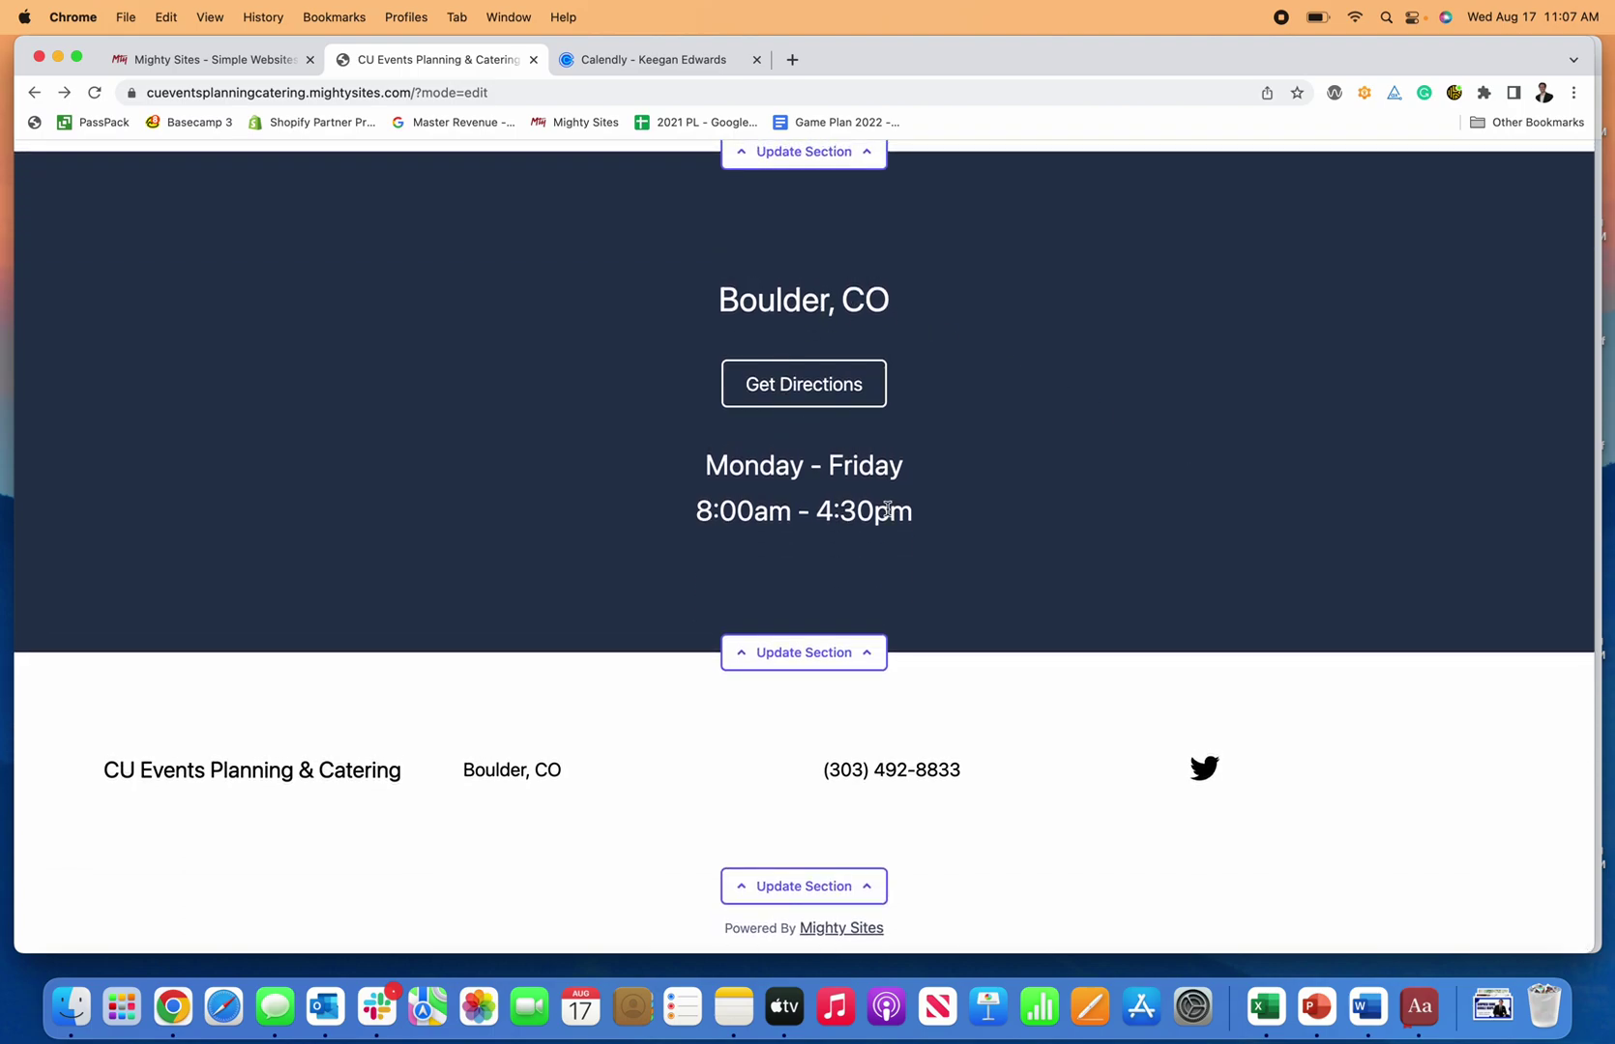
{"action": "scroll", "coordinate": [904, 822], "scroll_direction": "up", "scroll_amount": 1}
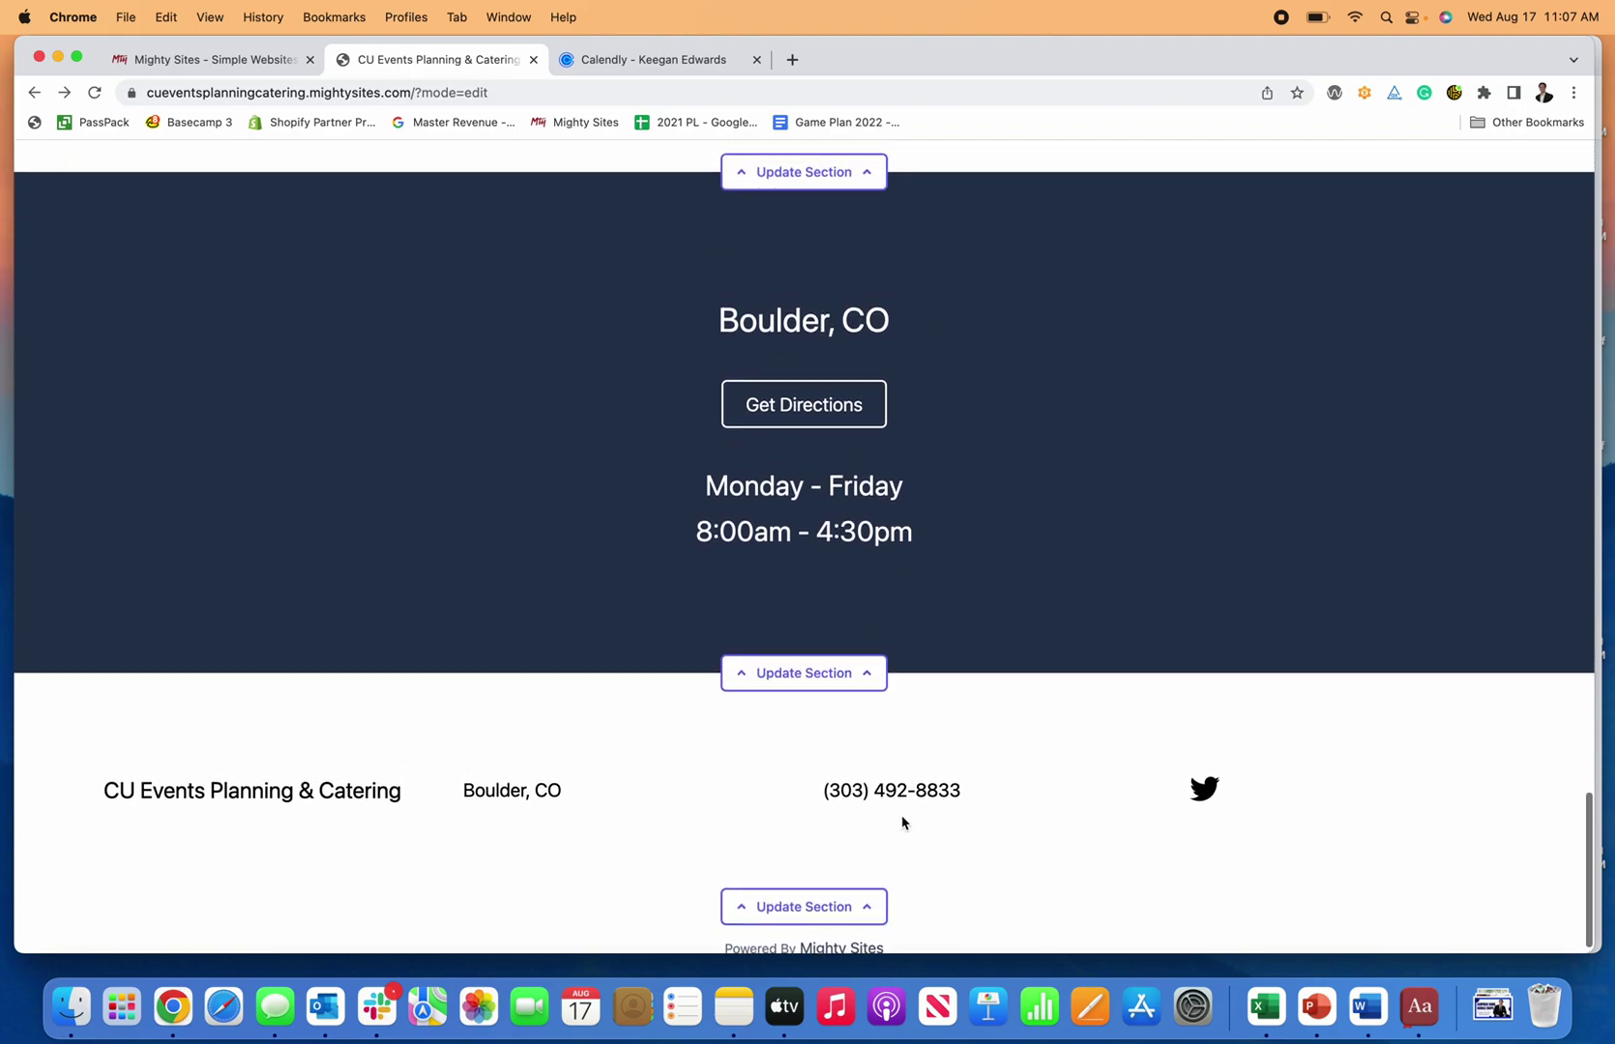
{"action": "left_click", "coordinate": [850, 676]}
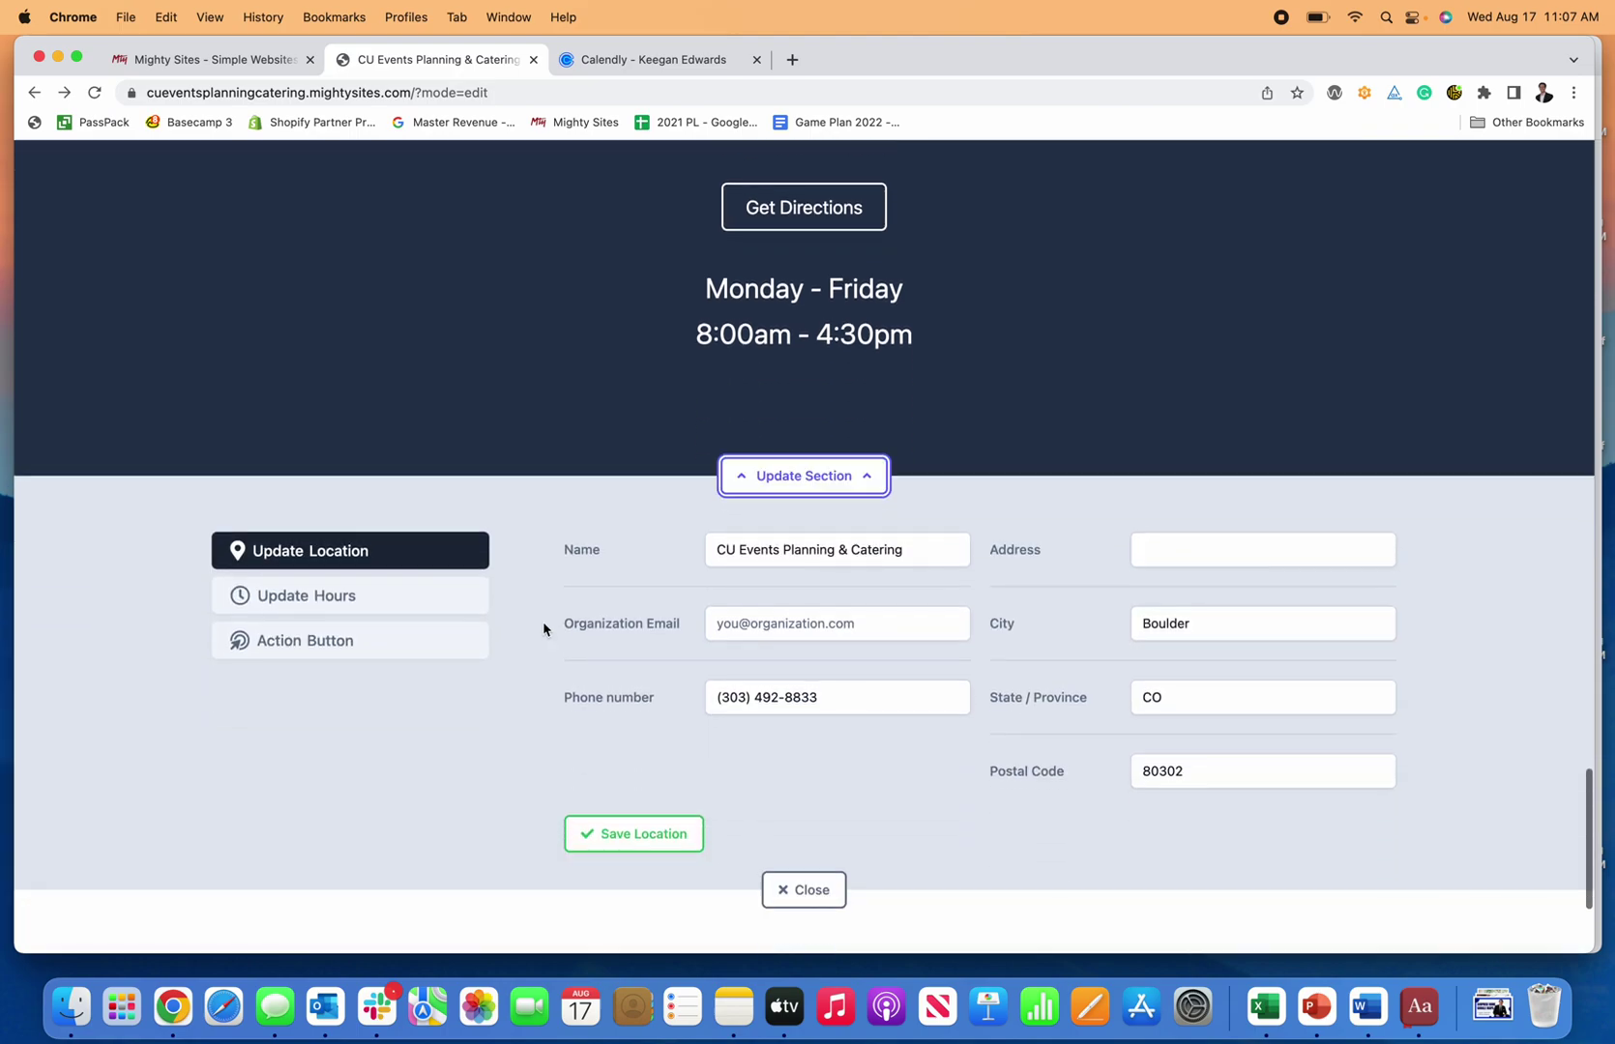
{"action": "left_click", "coordinate": [354, 596]}
{"action": "left_click", "coordinate": [360, 633]}
{"action": "left_click", "coordinate": [387, 554]}
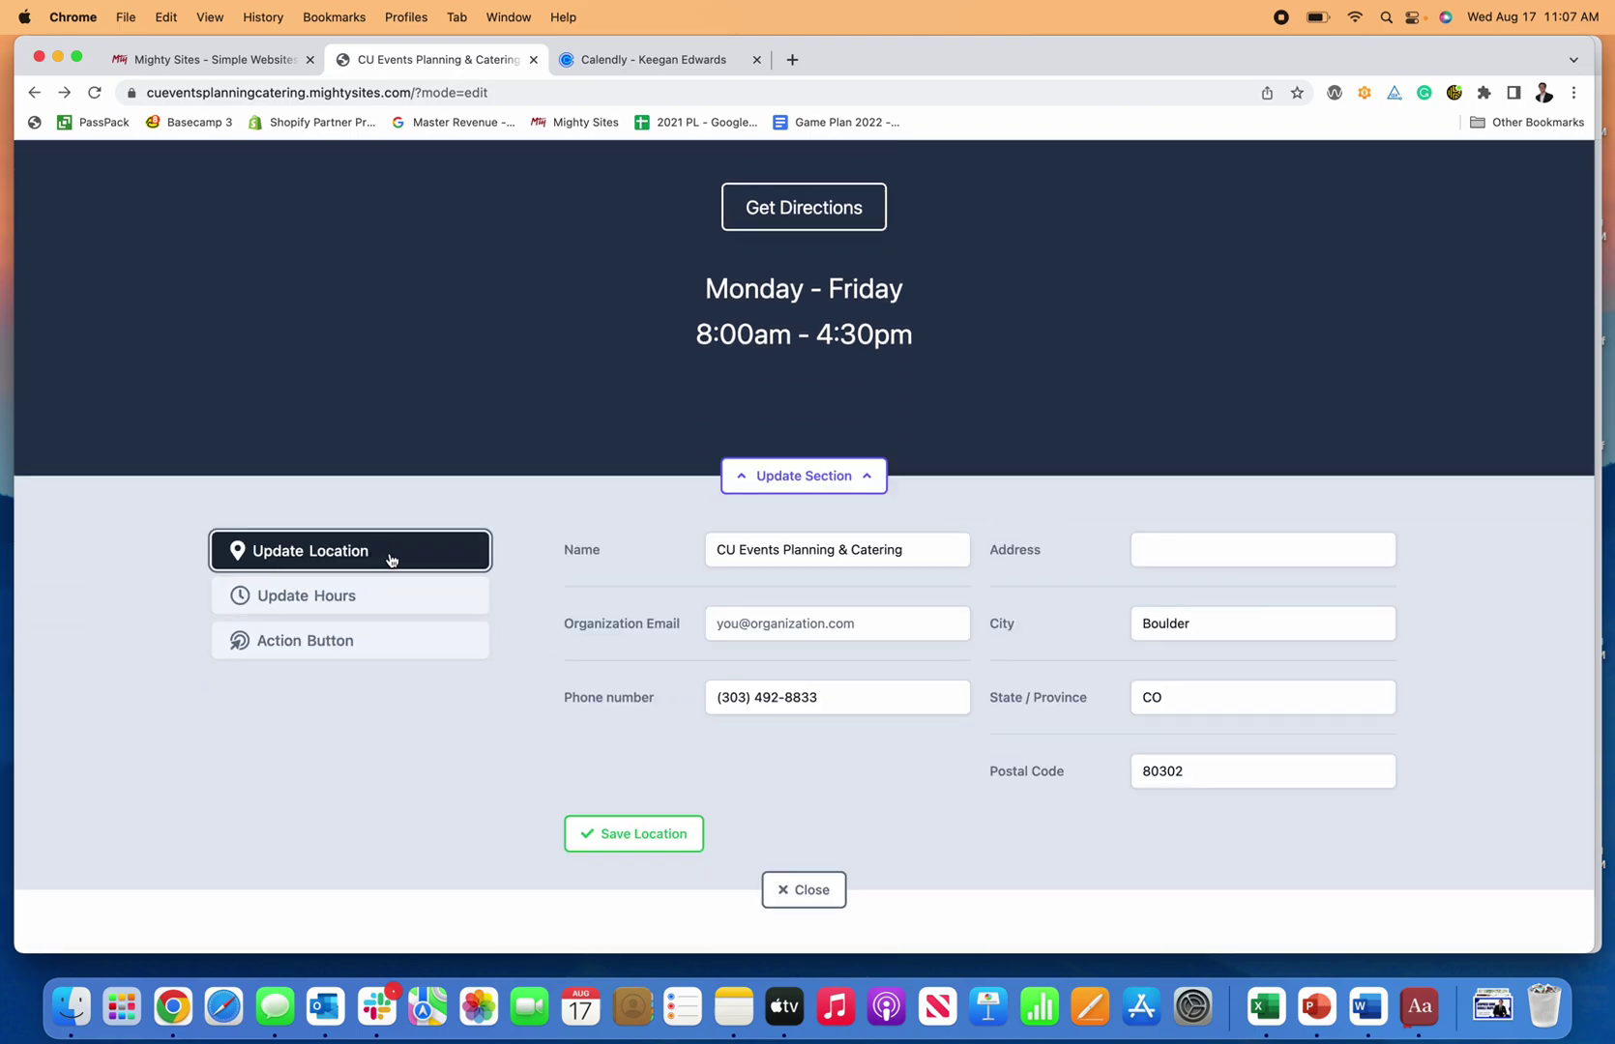
Save the Boulder location details and close the location editor.
{"action": "left_click", "coordinate": [672, 843]}
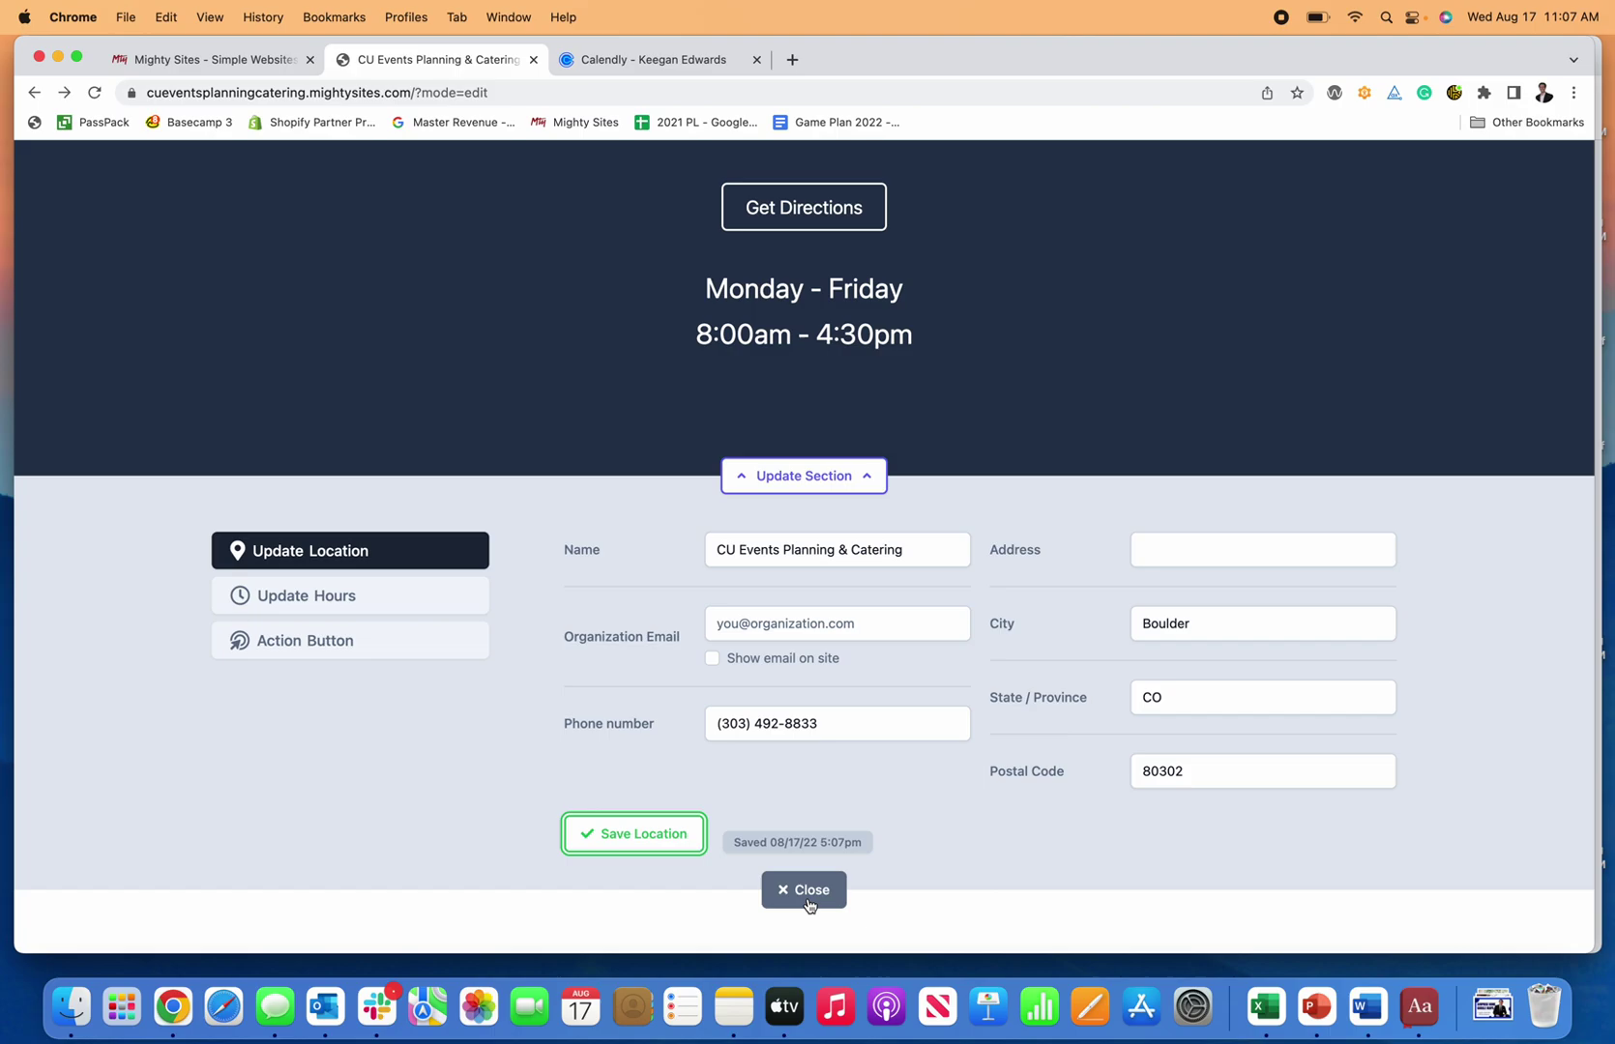
{"action": "left_click", "coordinate": [808, 890]}
{"action": "scroll", "coordinate": [817, 800], "scroll_direction": "up", "scroll_amount": 5}
{"action": "scroll", "coordinate": [817, 799], "scroll_direction": "up", "scroll_amount": 10}
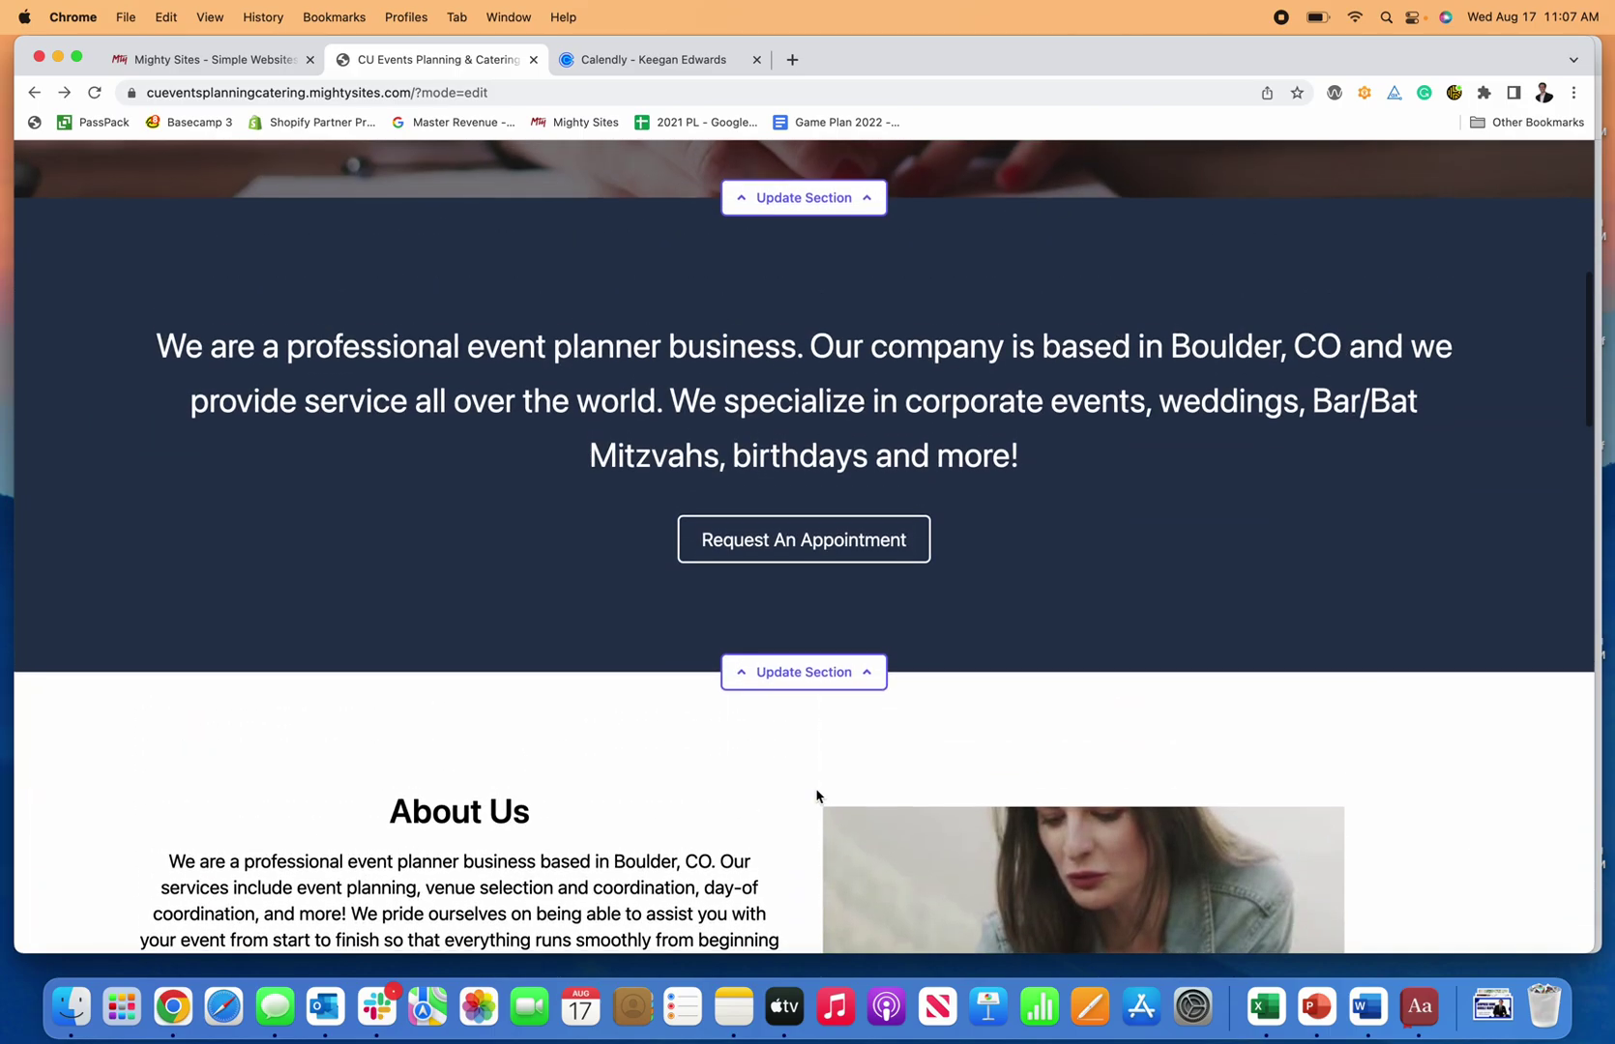
Scroll to the top and use 'stop editing' in the green banner.
{"action": "scroll", "coordinate": [817, 795], "scroll_direction": "up", "scroll_amount": 10}
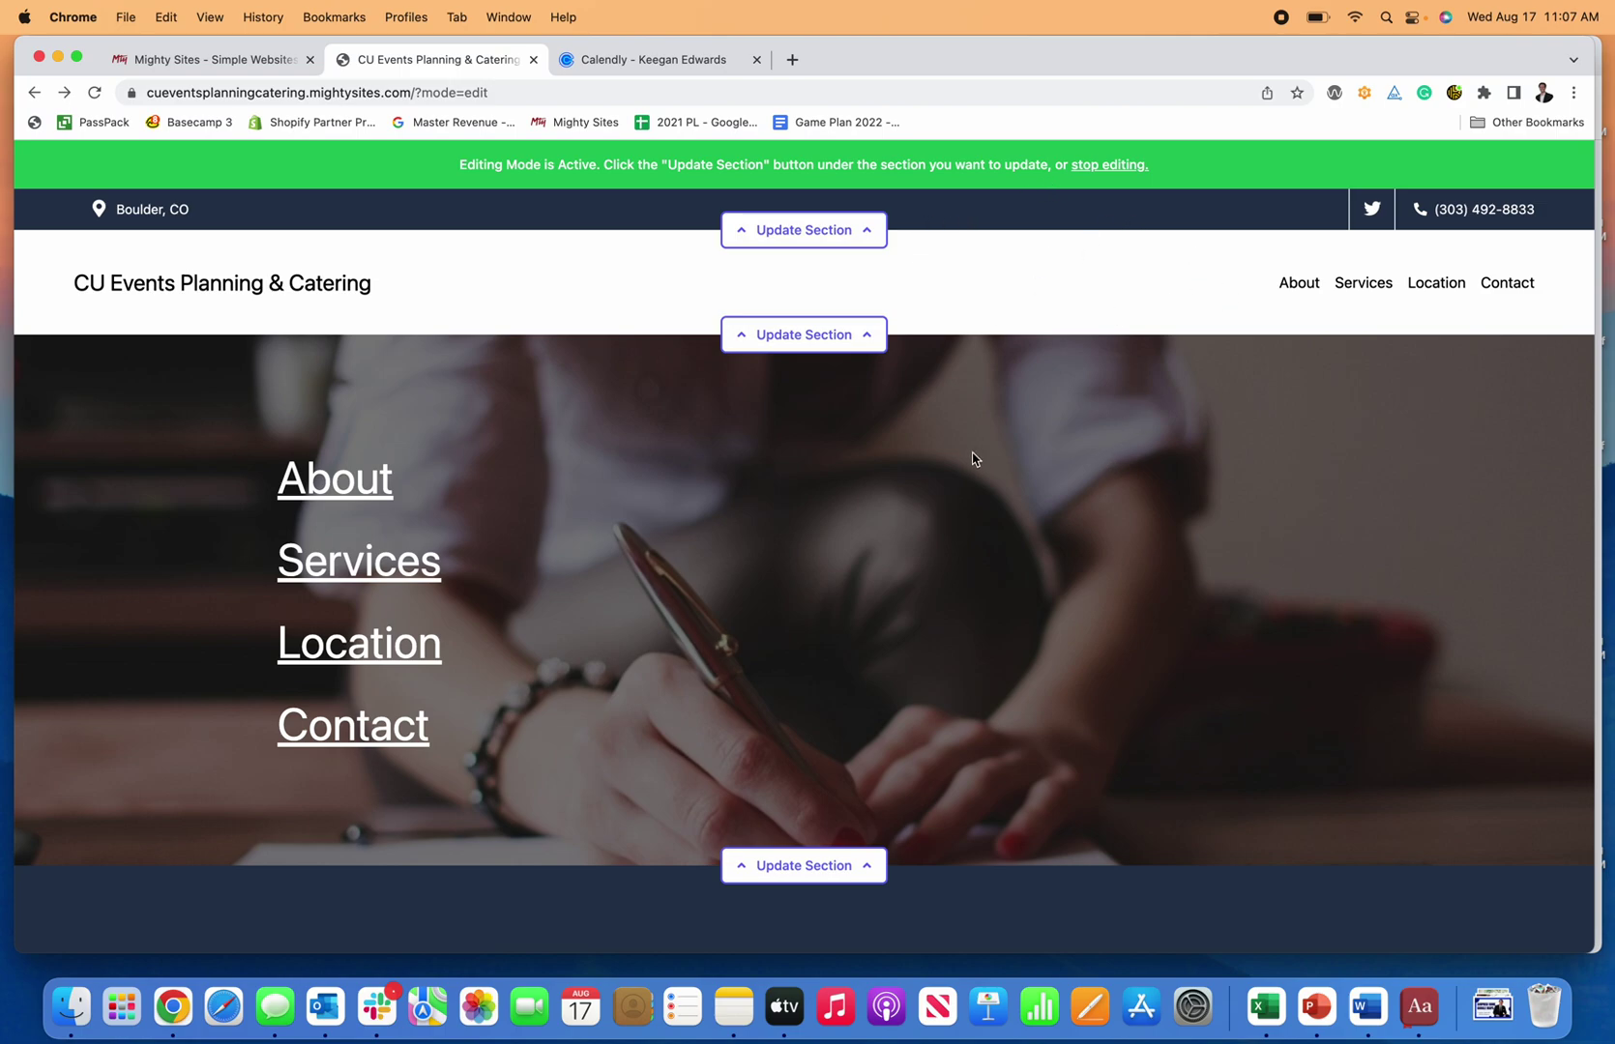
{"action": "left_click", "coordinate": [1108, 166]}
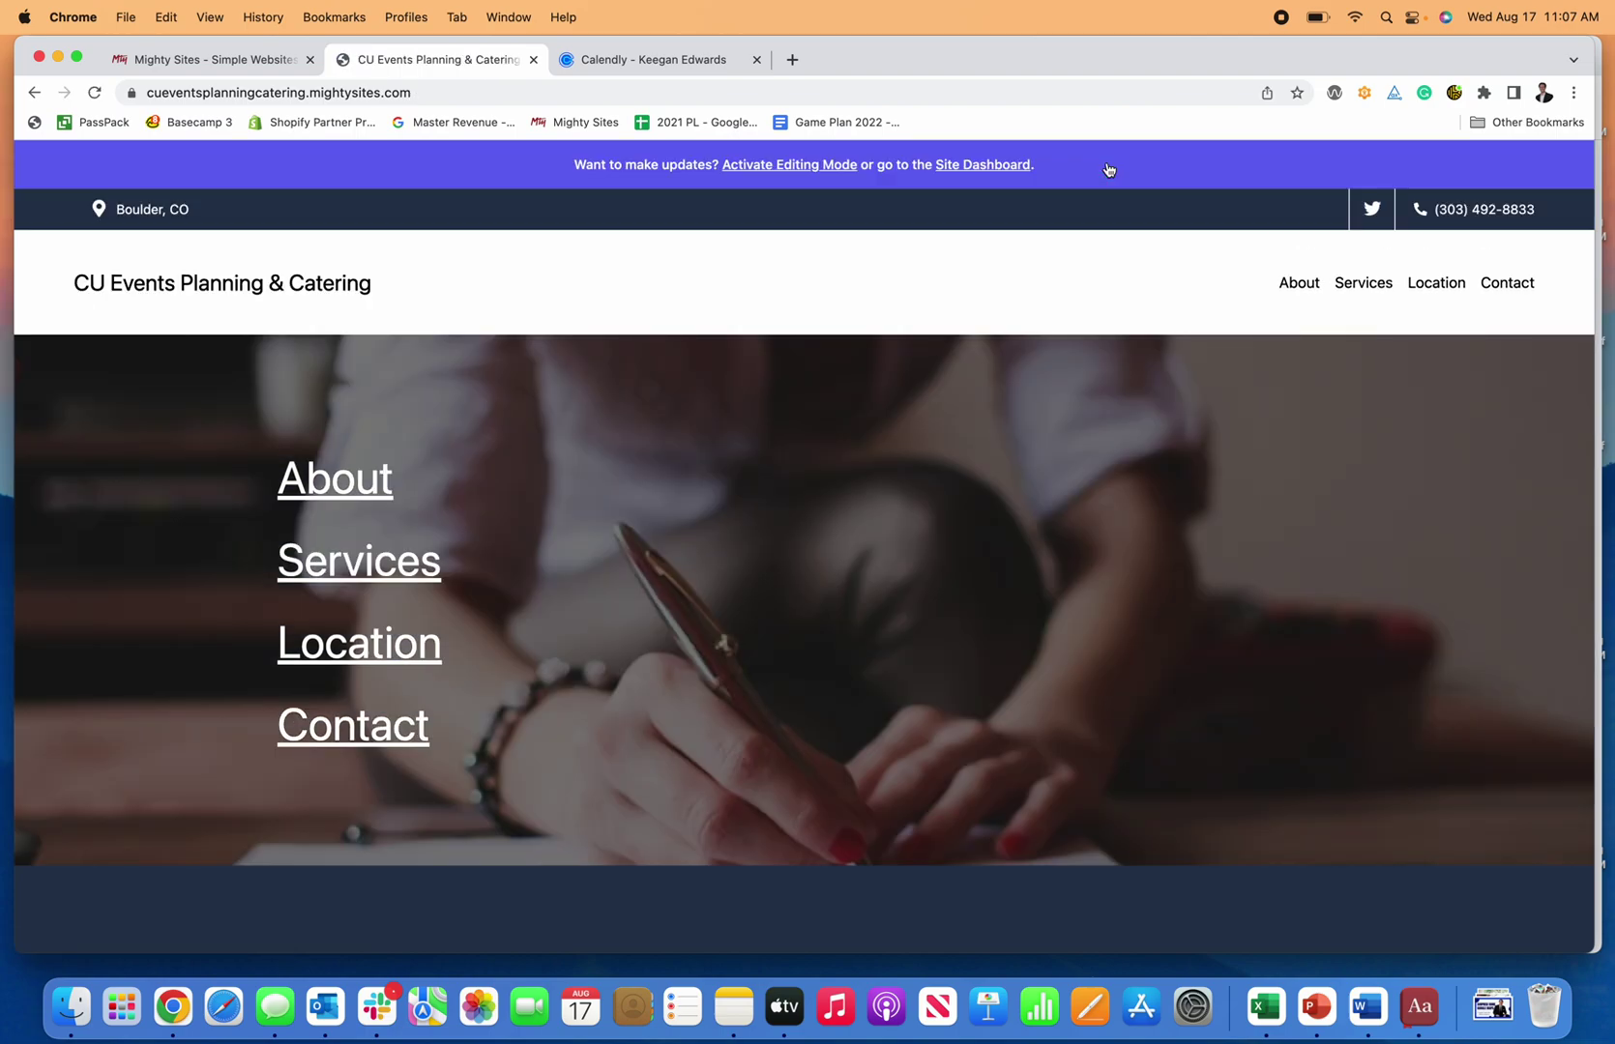
Go to the Site Dashboard, open 'Connect a domain', then head back toward the dashboard.
{"action": "left_click", "coordinate": [982, 167]}
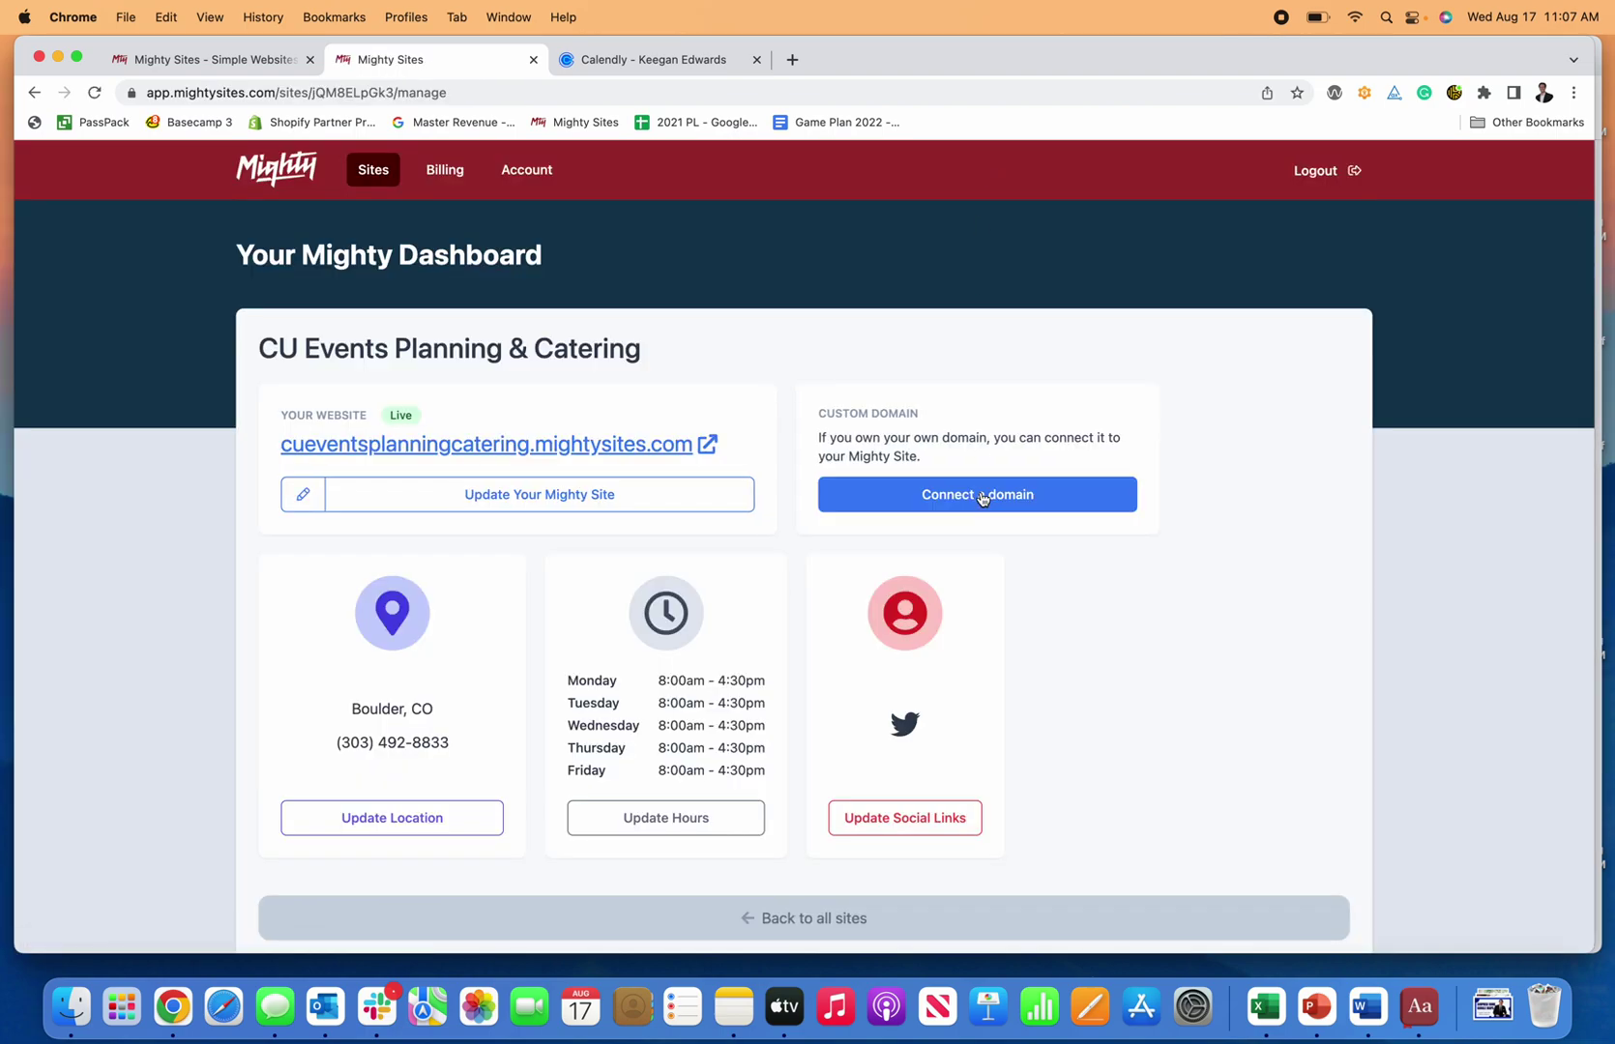
{"action": "left_click", "coordinate": [982, 496]}
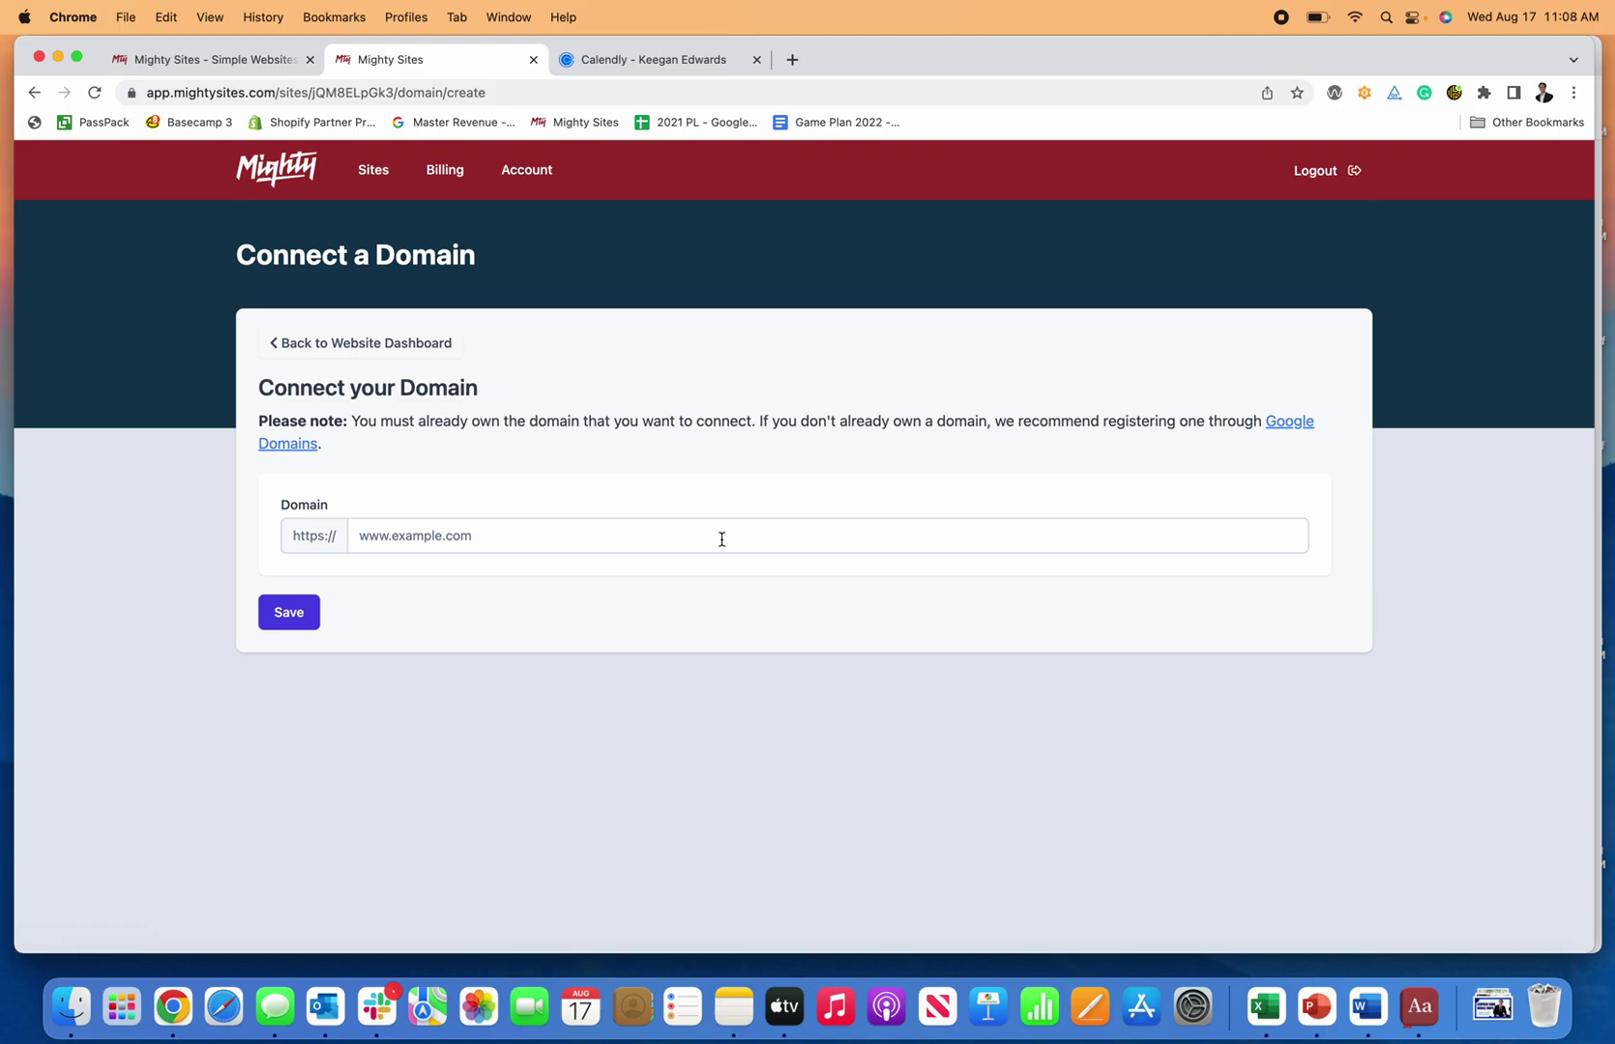
{"action": "left_click", "coordinate": [284, 343]}
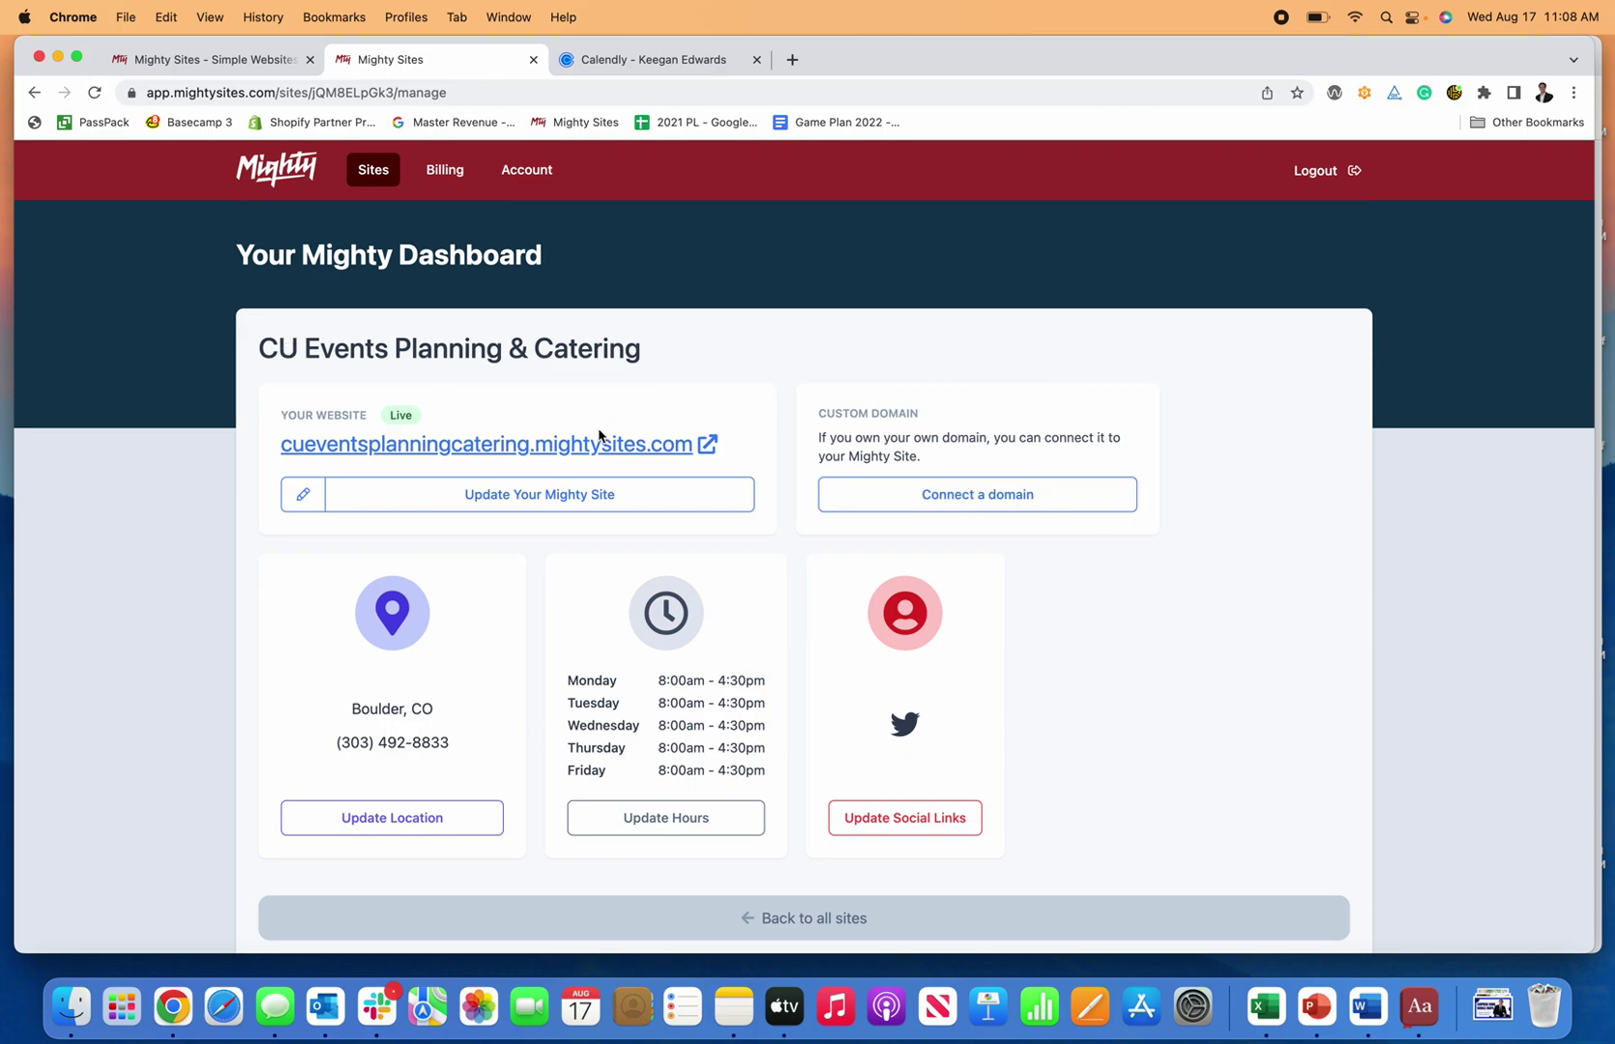
Reopen the CU Events Planning & Catering site in editing mode from its dashboard.
{"action": "left_click", "coordinate": [585, 505]}
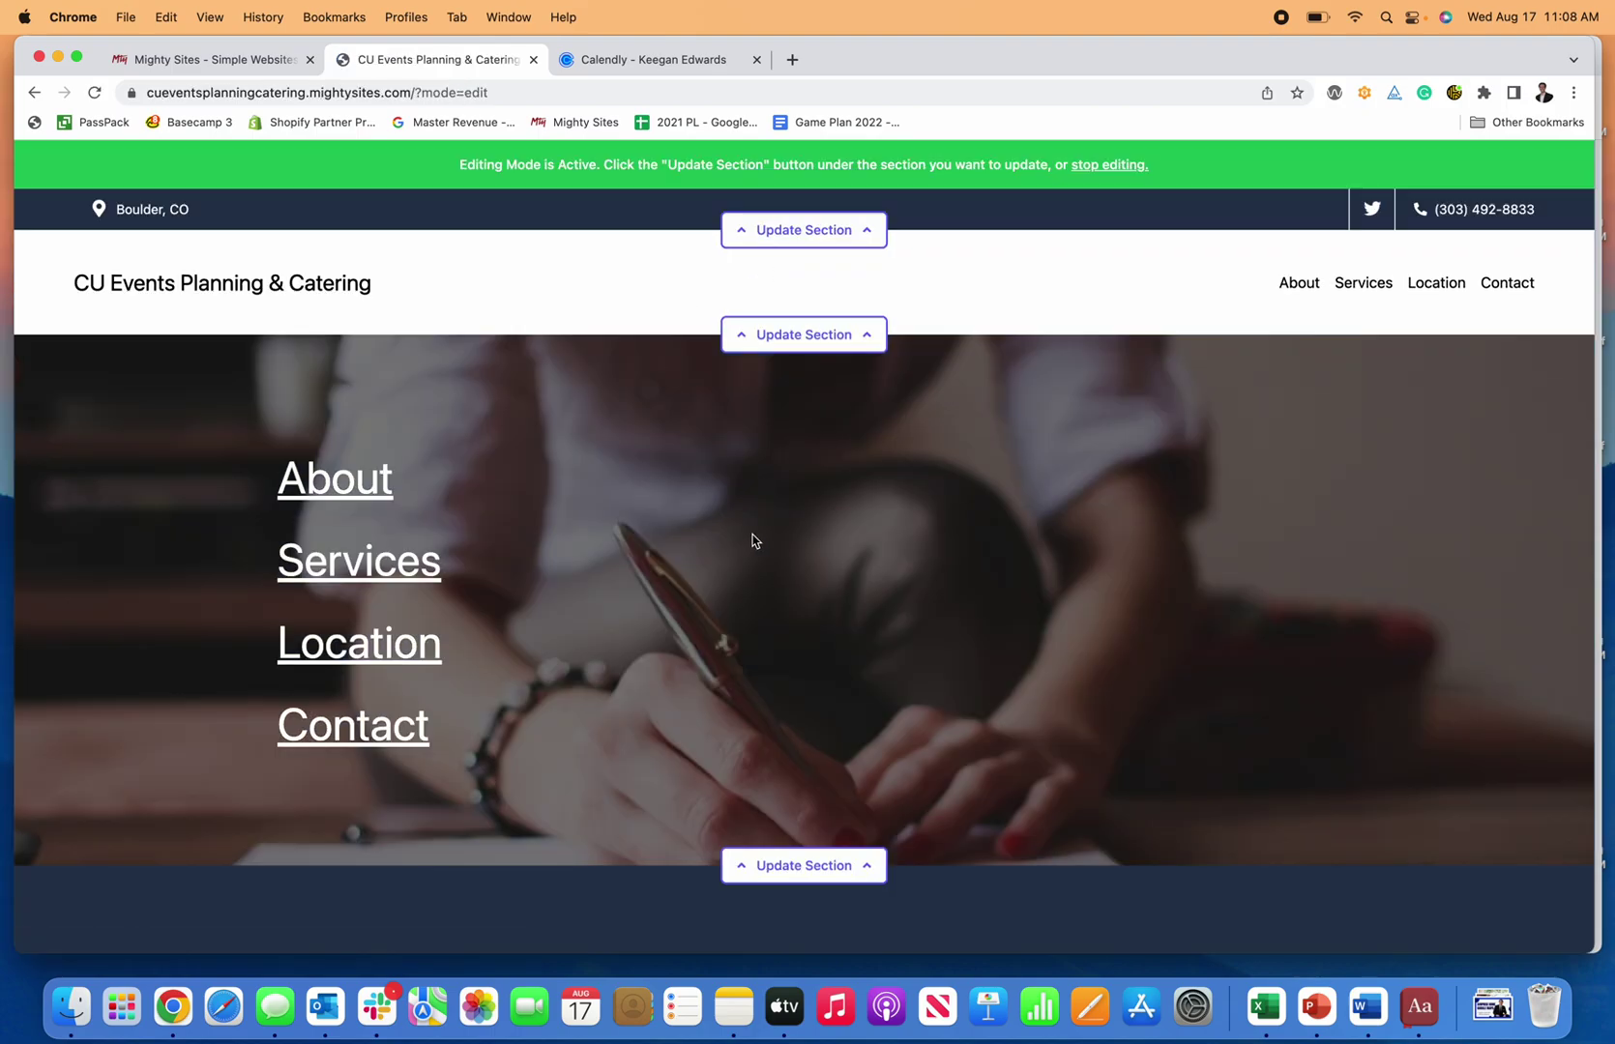
Check the Request An Appointment button, then stop editing and scroll down the live page.
{"action": "scroll", "coordinate": [838, 451], "scroll_direction": "down", "scroll_amount": 5}
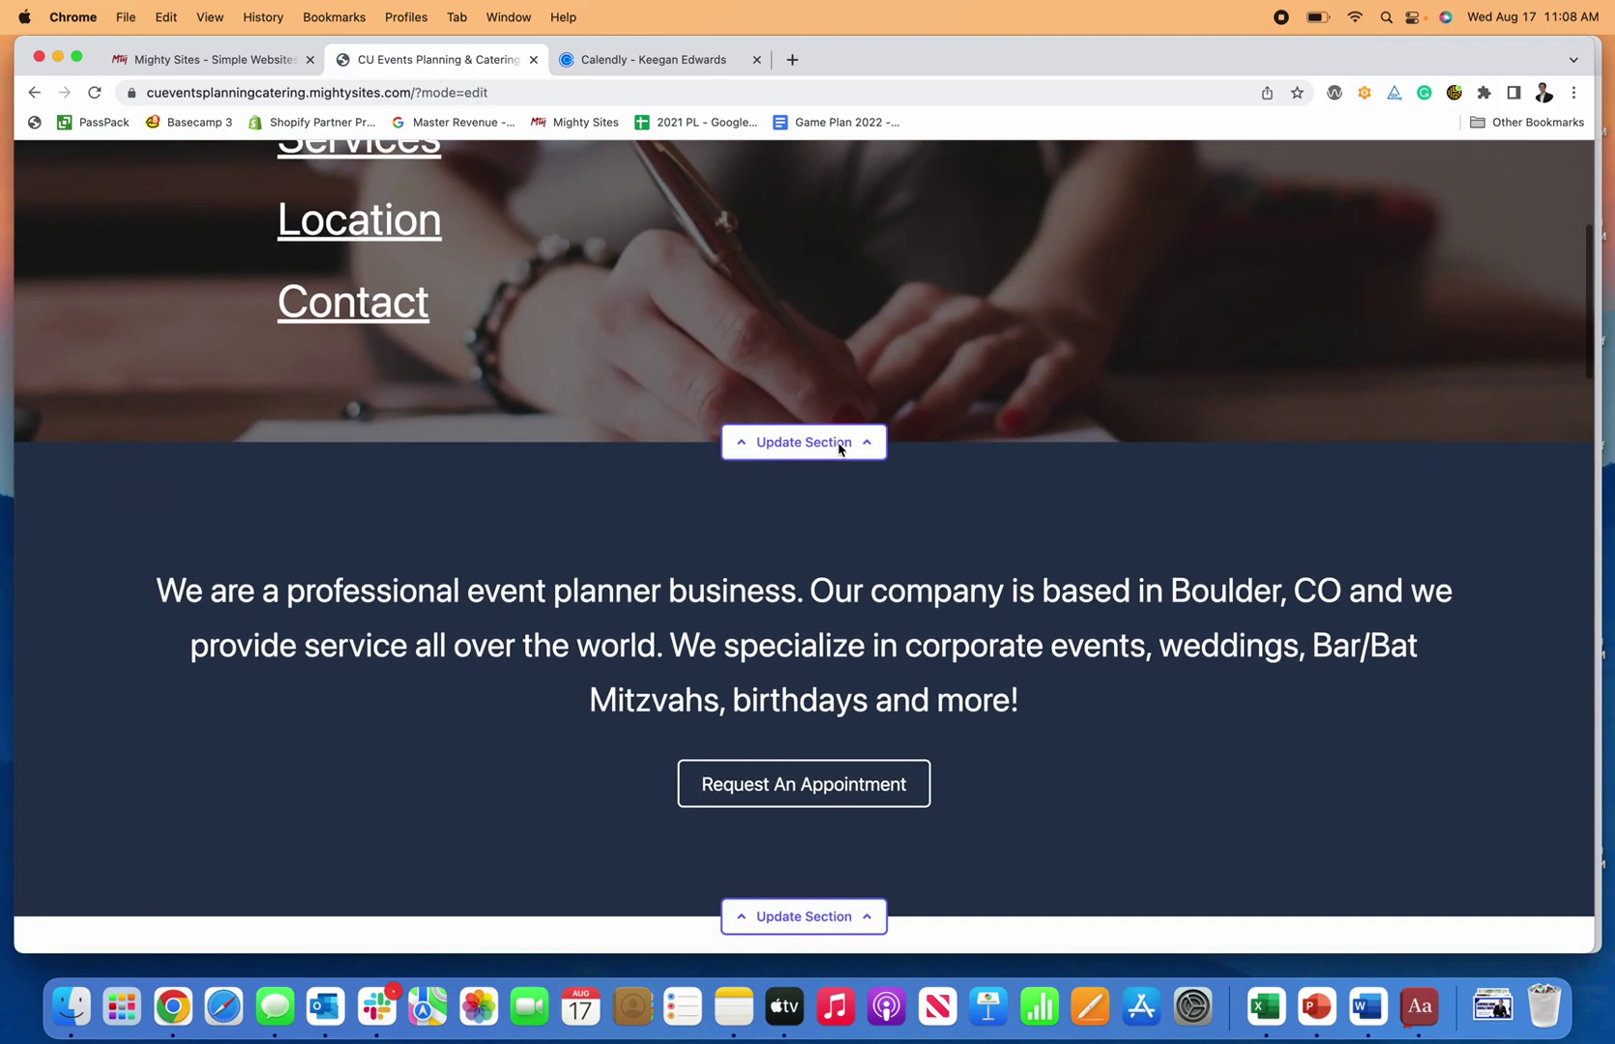
{"action": "scroll", "coordinate": [194, 252], "scroll_direction": "up", "scroll_amount": 5}
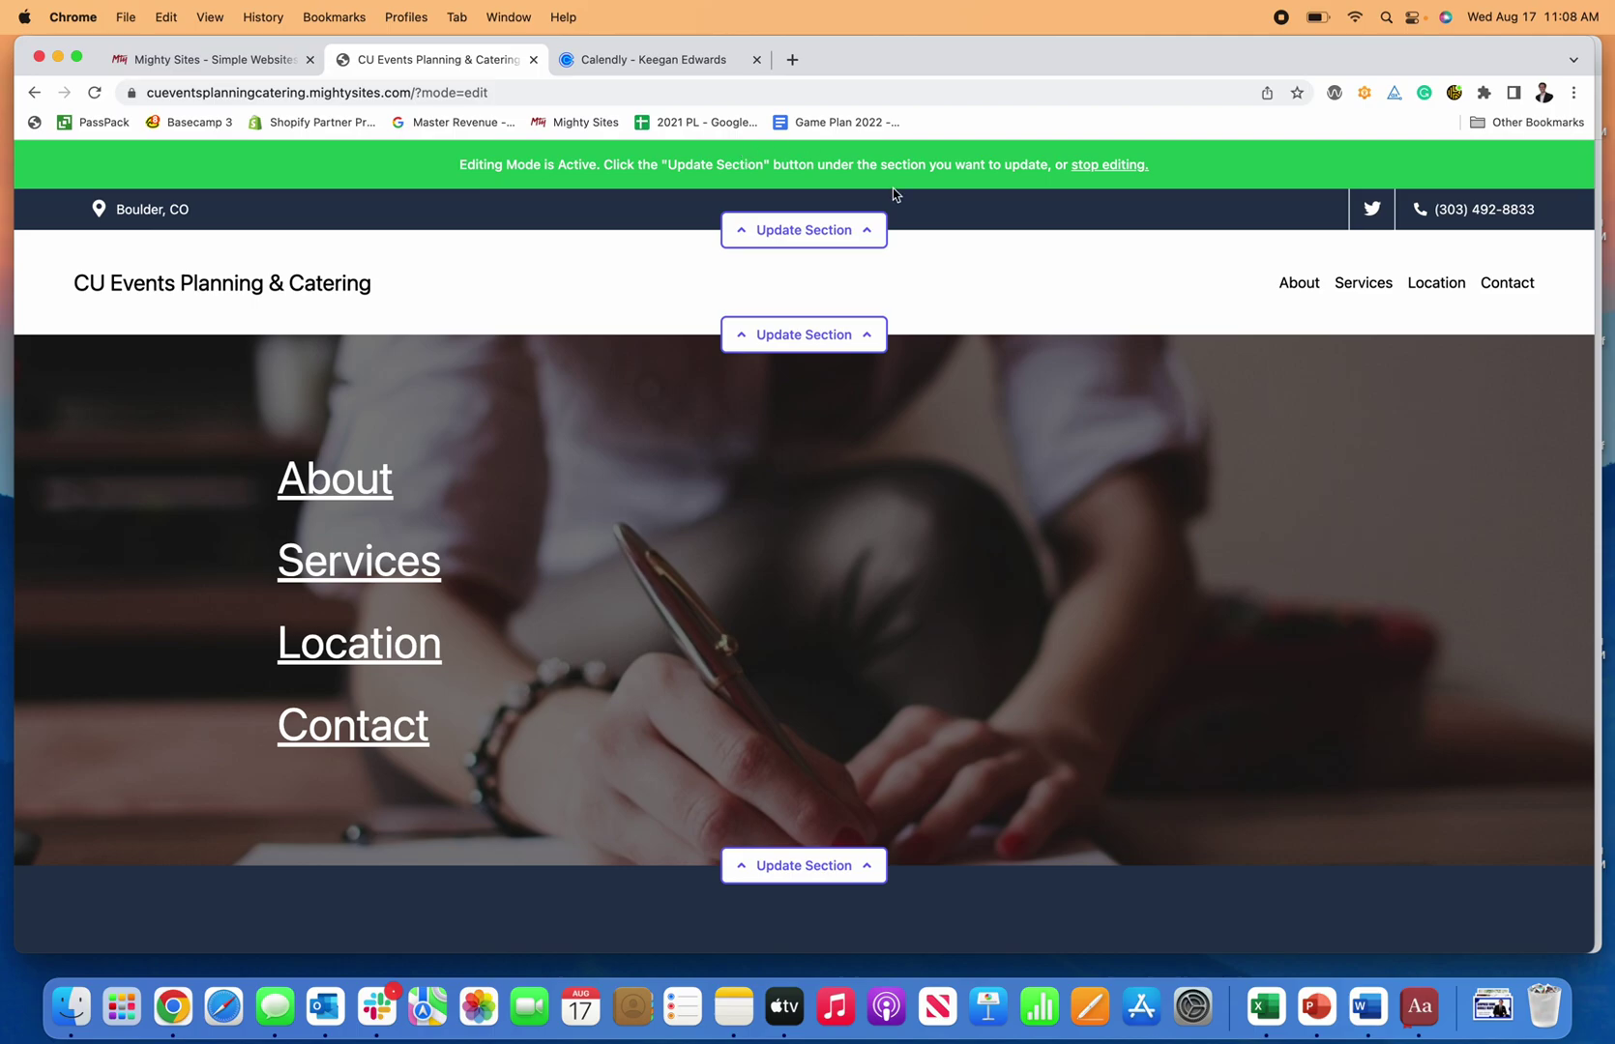
{"action": "left_click", "coordinate": [1114, 168]}
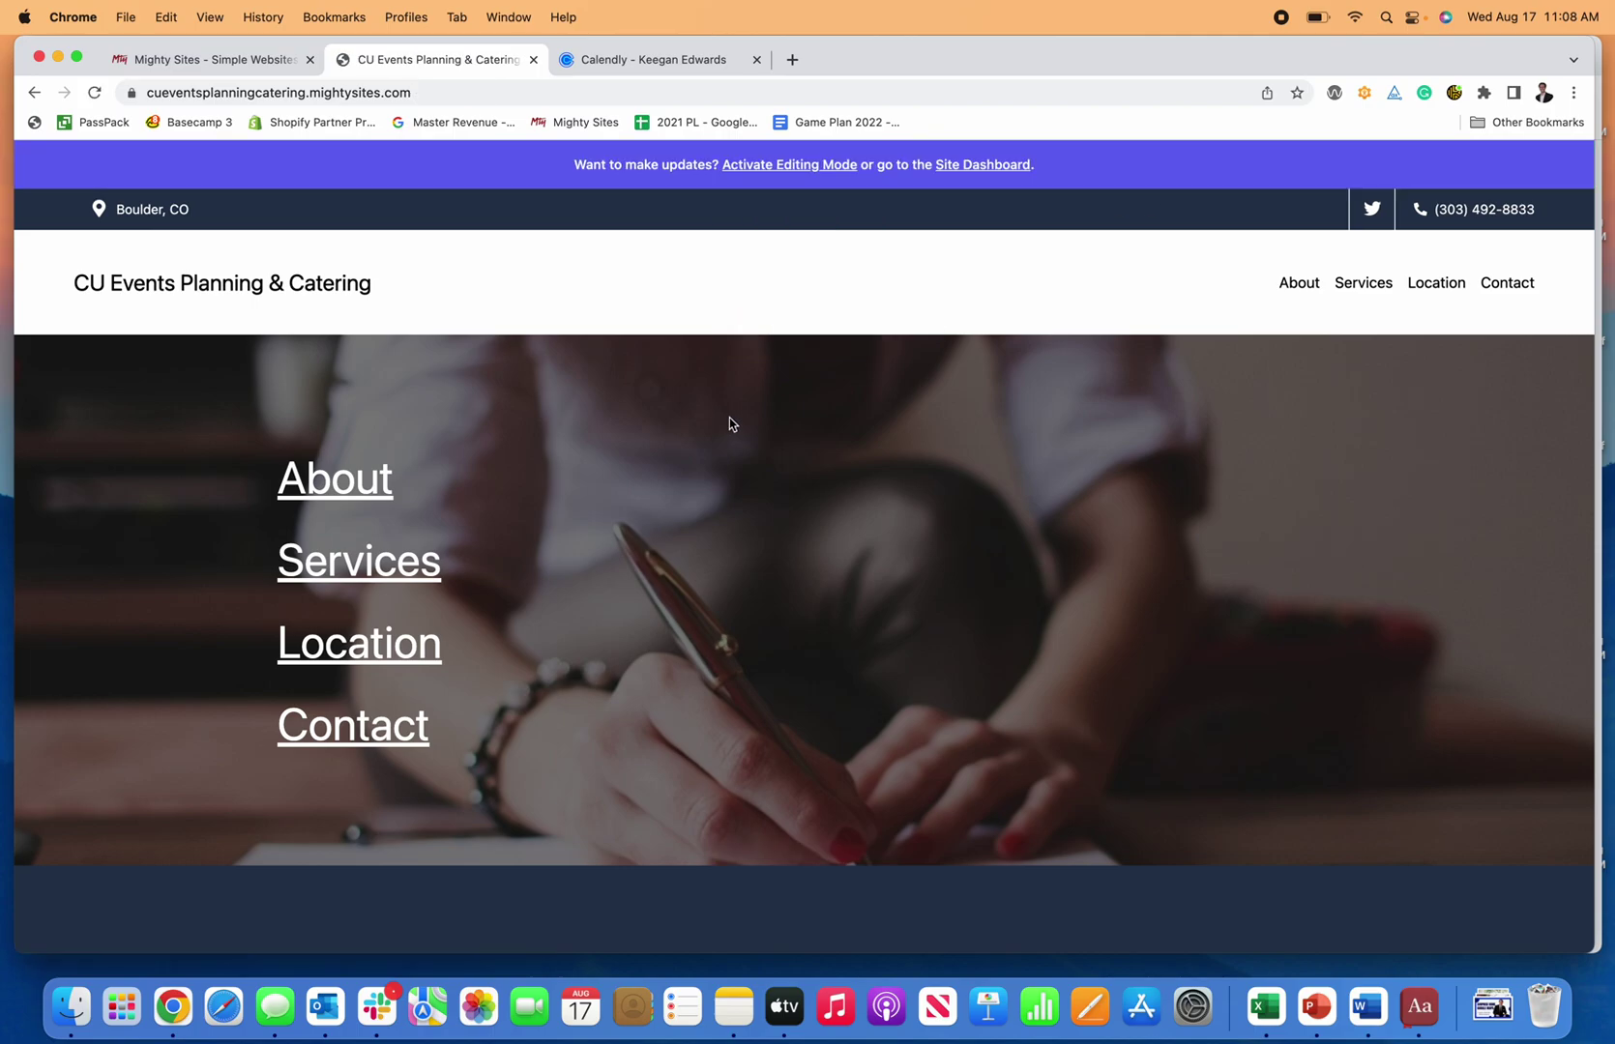
{"action": "scroll", "coordinate": [729, 418], "scroll_direction": "down", "scroll_amount": 5}
{"action": "scroll", "coordinate": [729, 422], "scroll_direction": "down", "scroll_amount": 10}
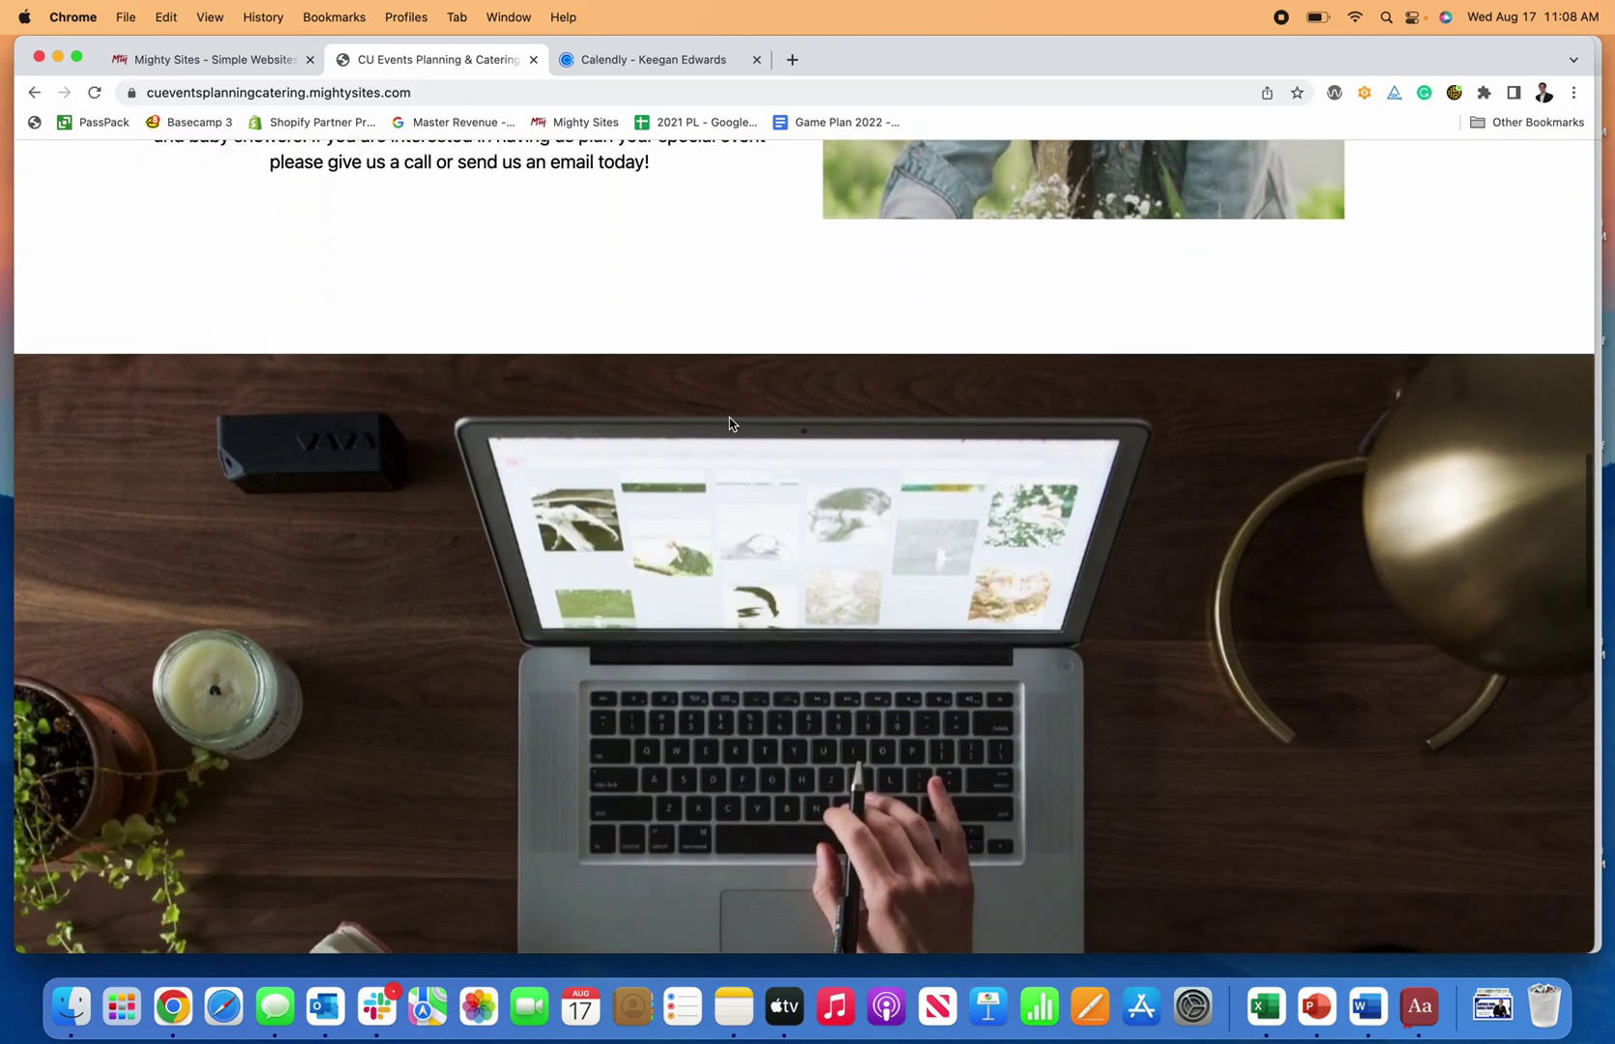